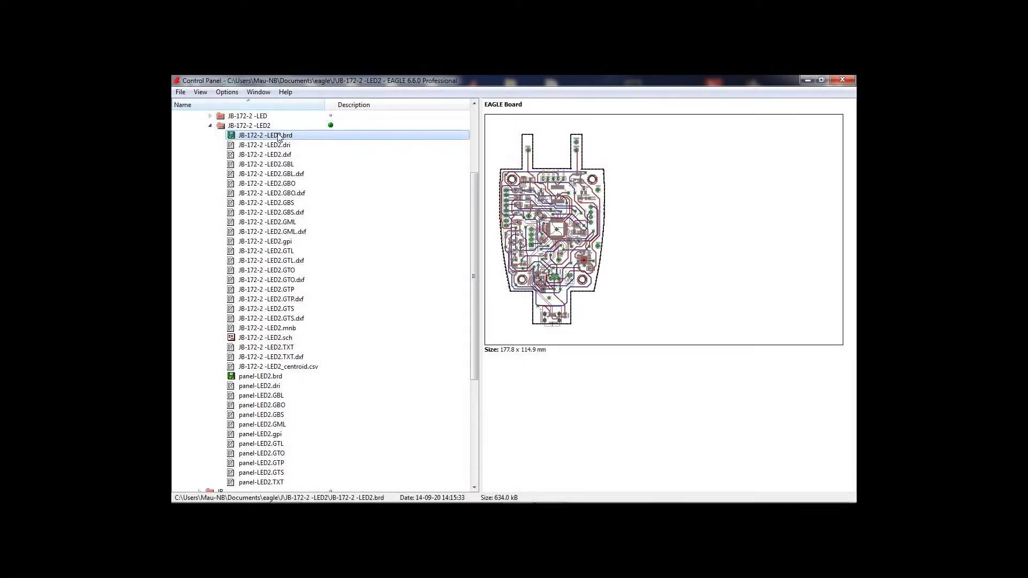
# Step: Open the JB-172-2 -LED2.brd board in a maximized window and show only its tCream layer
pyautogui.doubleClick(278, 138)
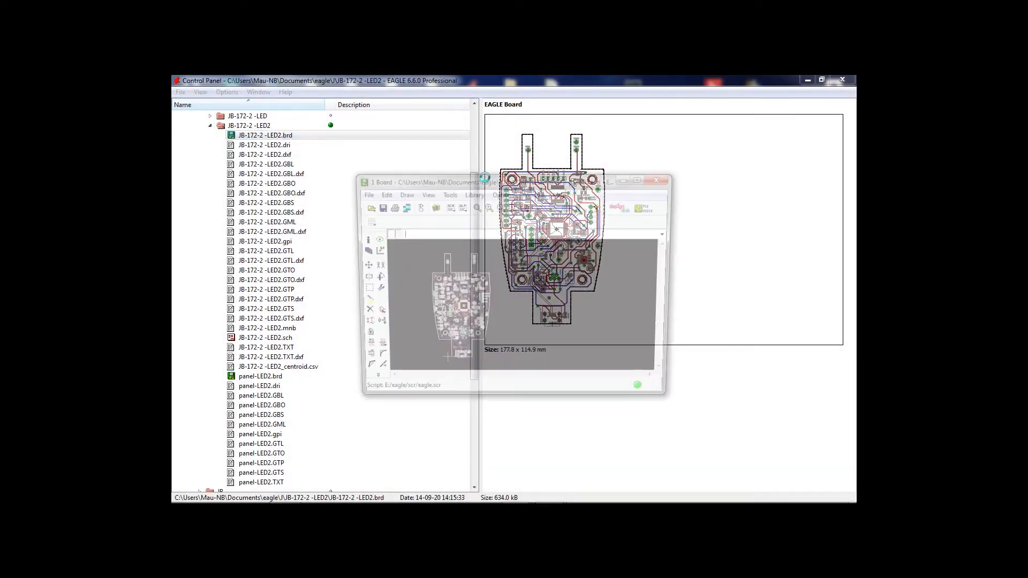
pyautogui.doubleClick(448, 180)
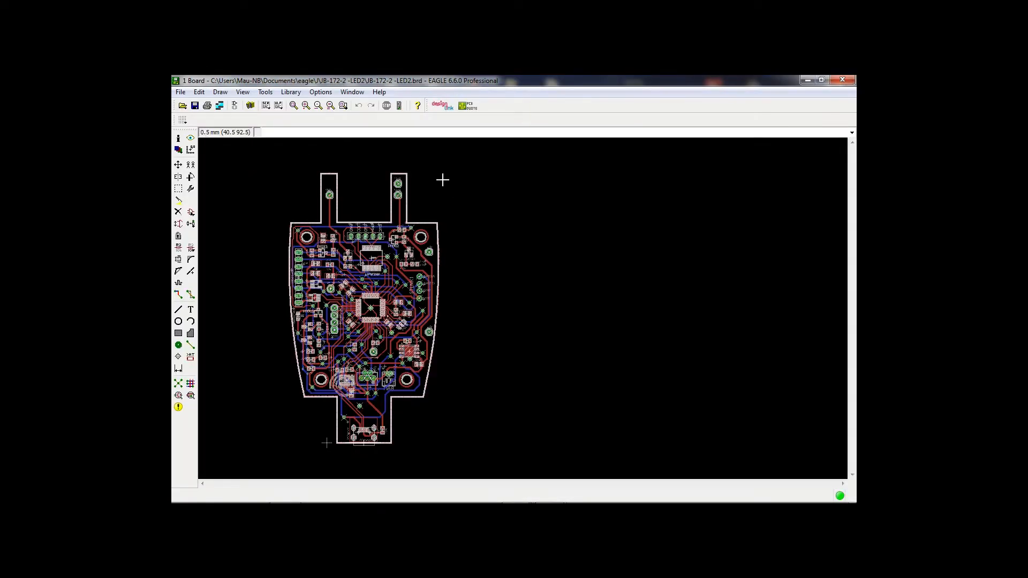
pyautogui.click(179, 151)
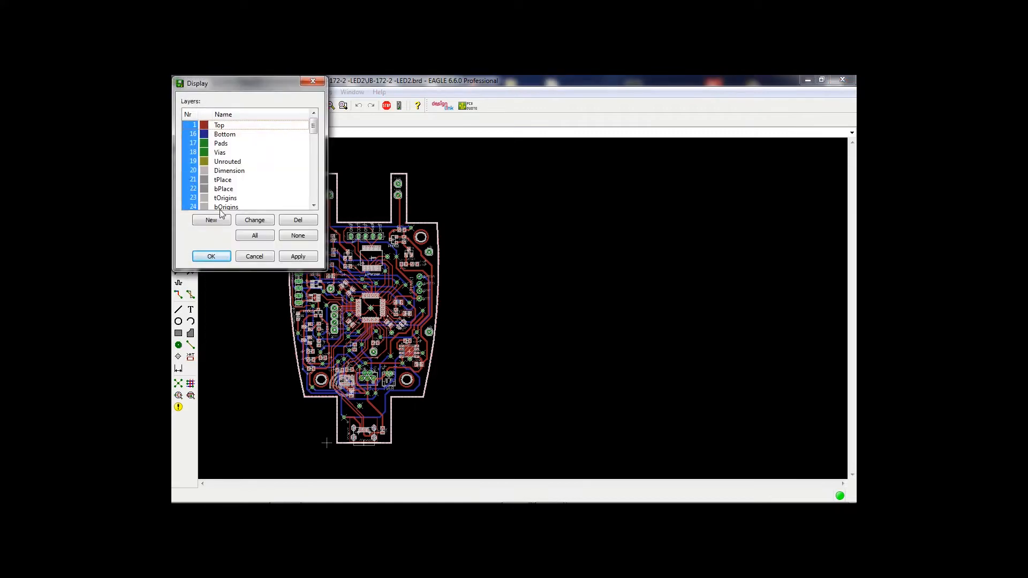
pyautogui.click(298, 236)
pyautogui.scroll(-8, 314, 135)
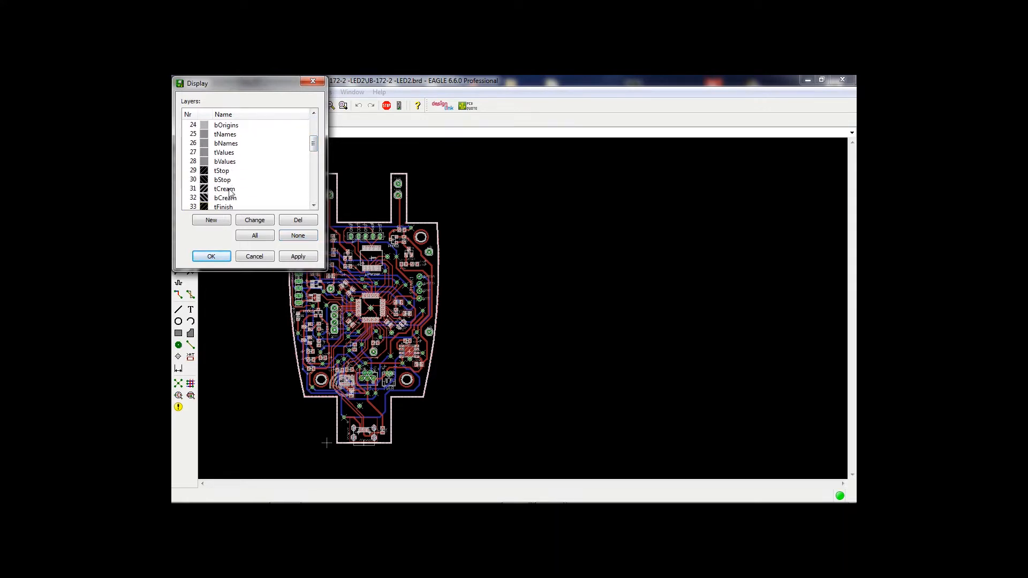
pyautogui.click(194, 189)
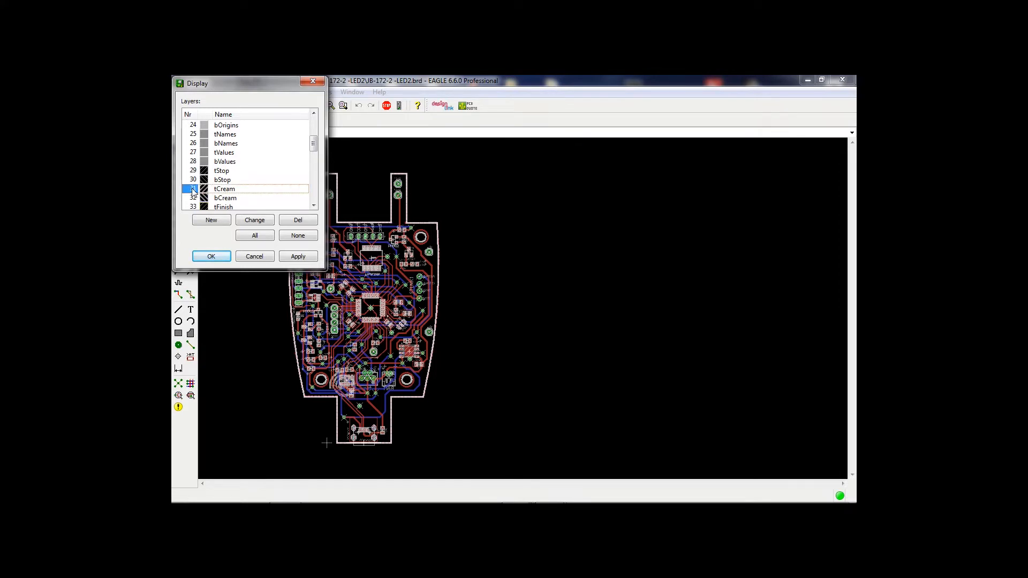
pyautogui.click(297, 259)
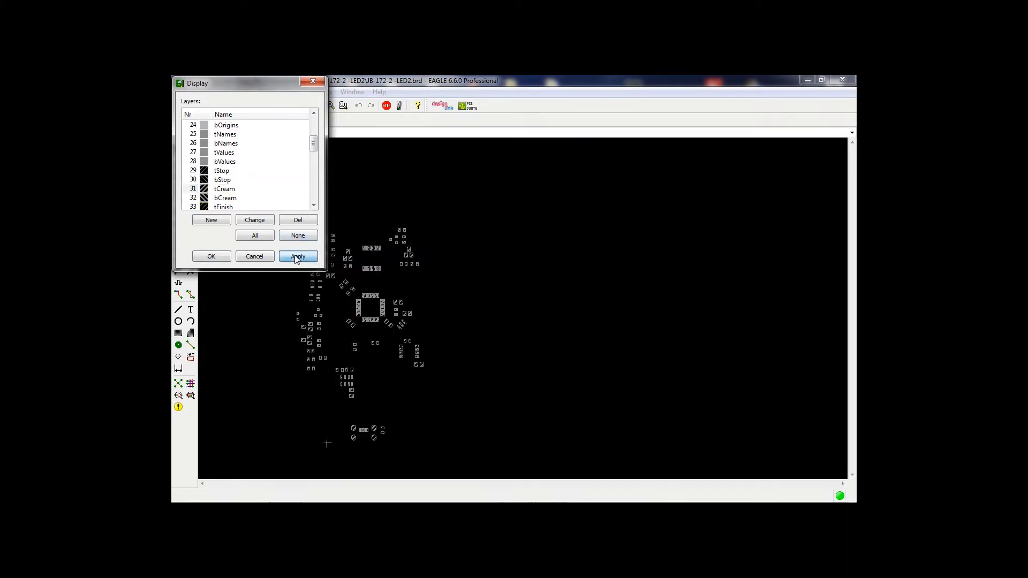
pyautogui.click(211, 256)
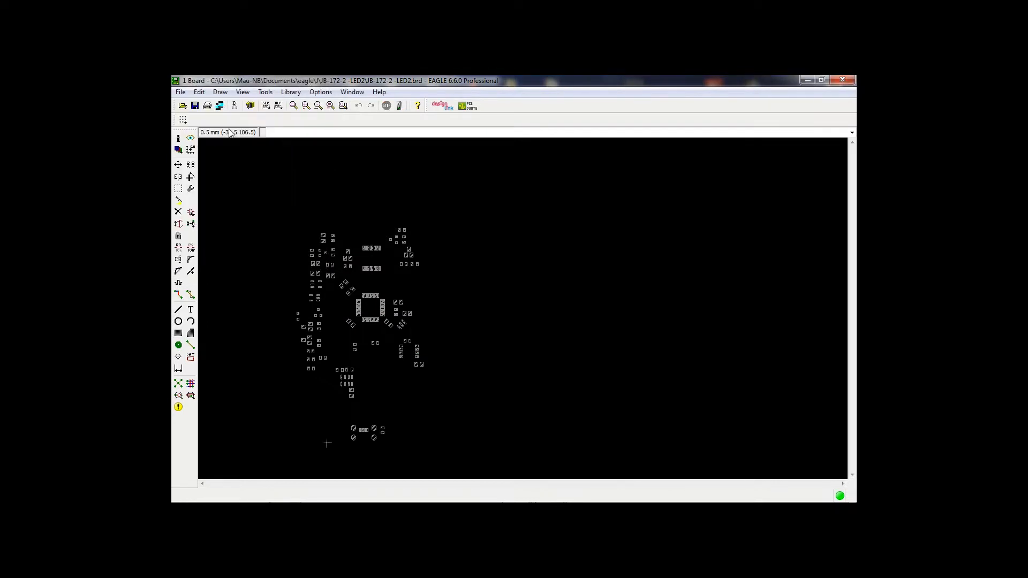
# Step: Export the visible layer as top-cream.dxf in the desktop eagle folder, with millimetre units, wire widths and filled areas
pyautogui.click(181, 93)
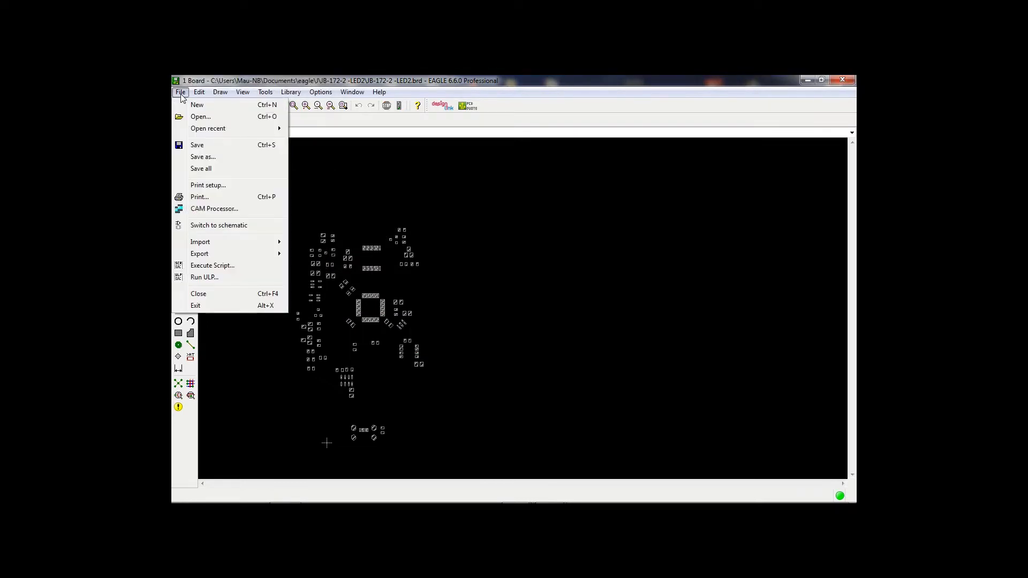
pyautogui.moveTo(246, 254)
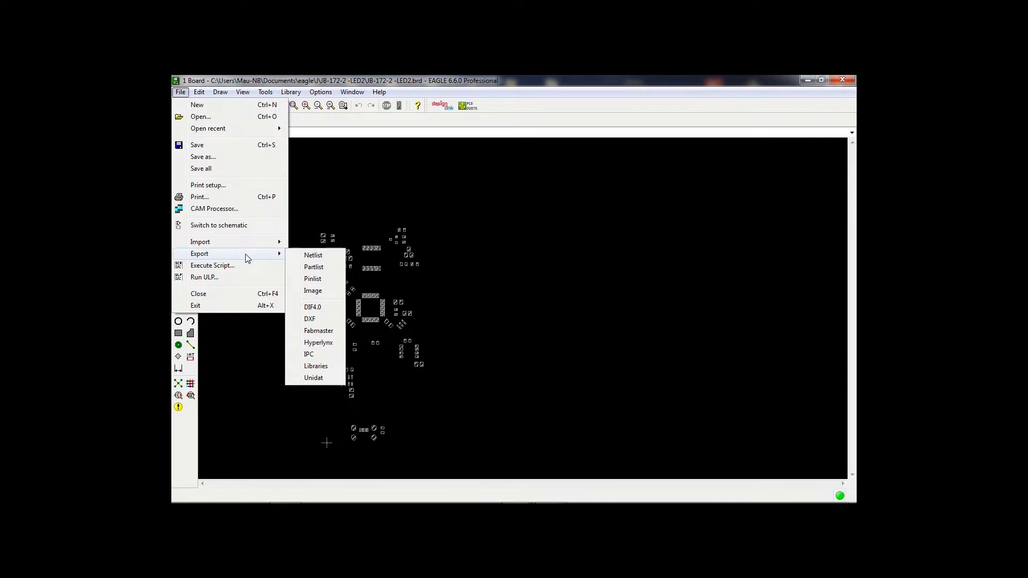
pyautogui.click(309, 319)
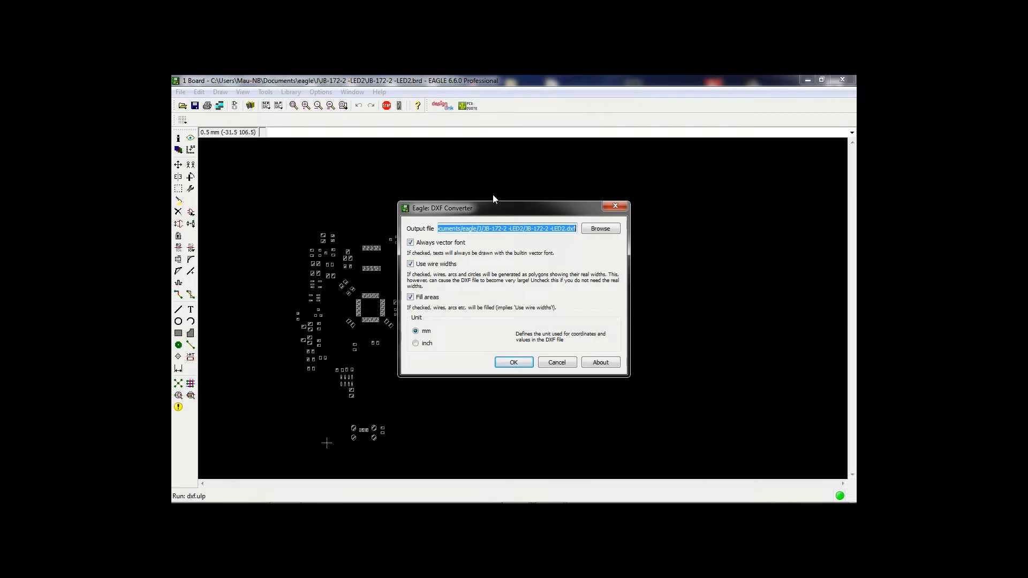
pyautogui.click(600, 229)
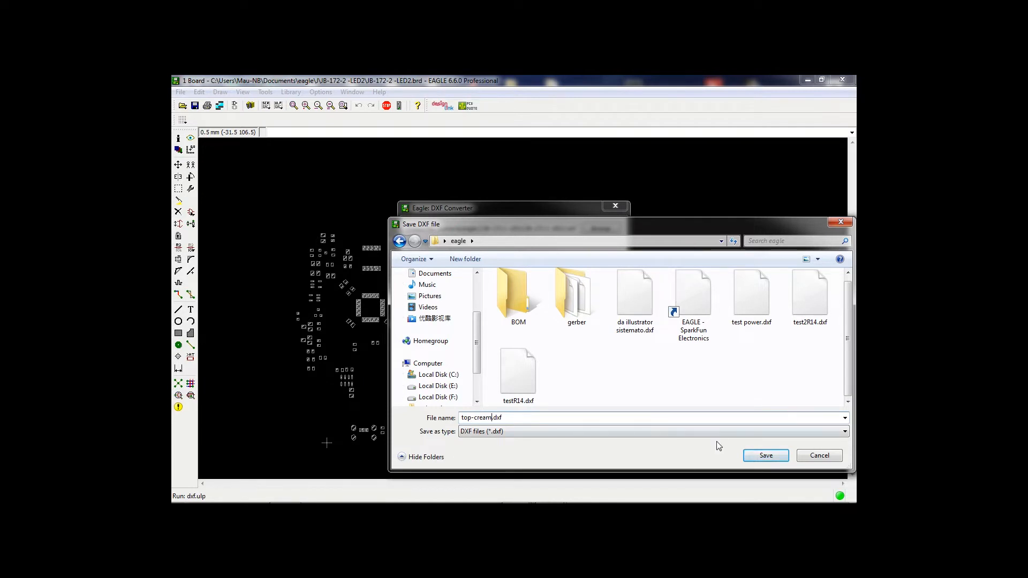
pyautogui.click(775, 455)
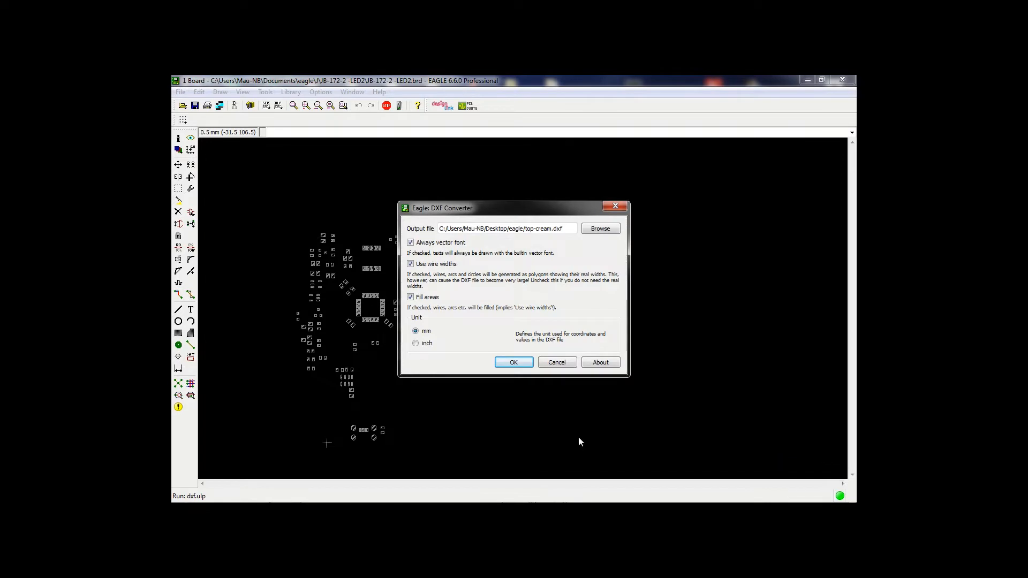
pyautogui.click(524, 369)
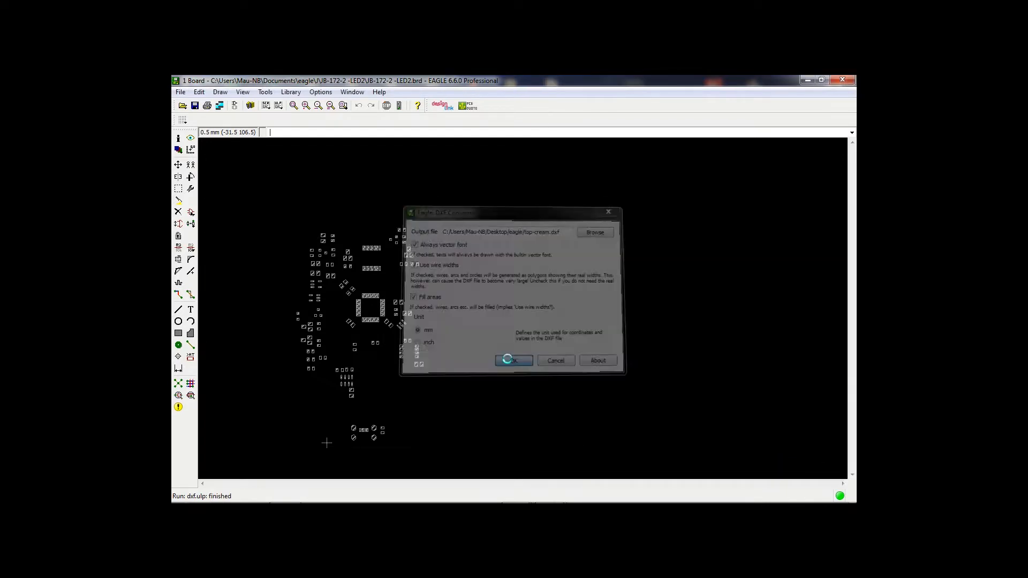
# Step: Switch to the AnyConv website and choose top-cream.dxf from the desktop dxf folder for conversion
pyautogui.click(509, 360)
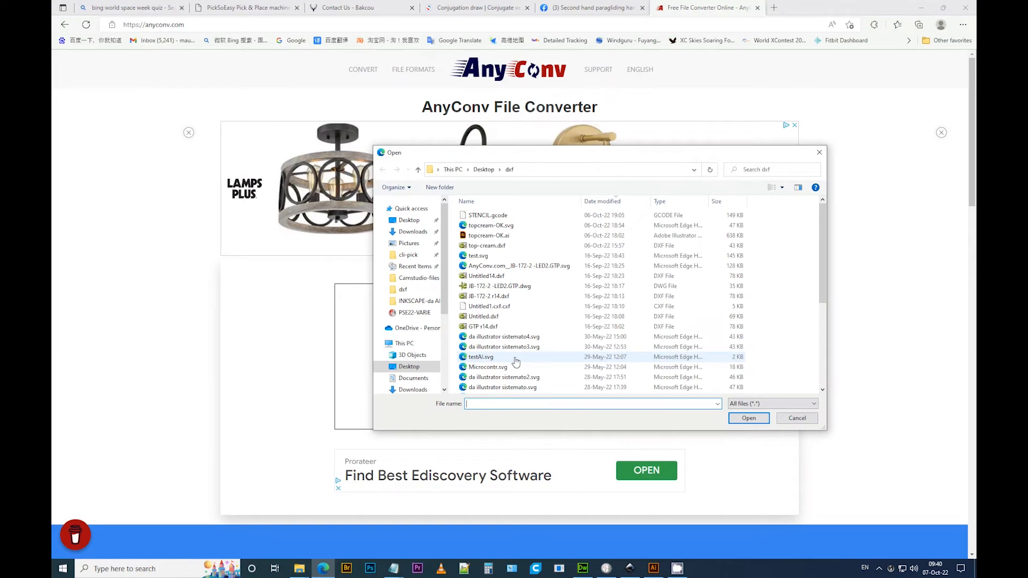
pyautogui.click(519, 247)
pyautogui.doubleClick(486, 247)
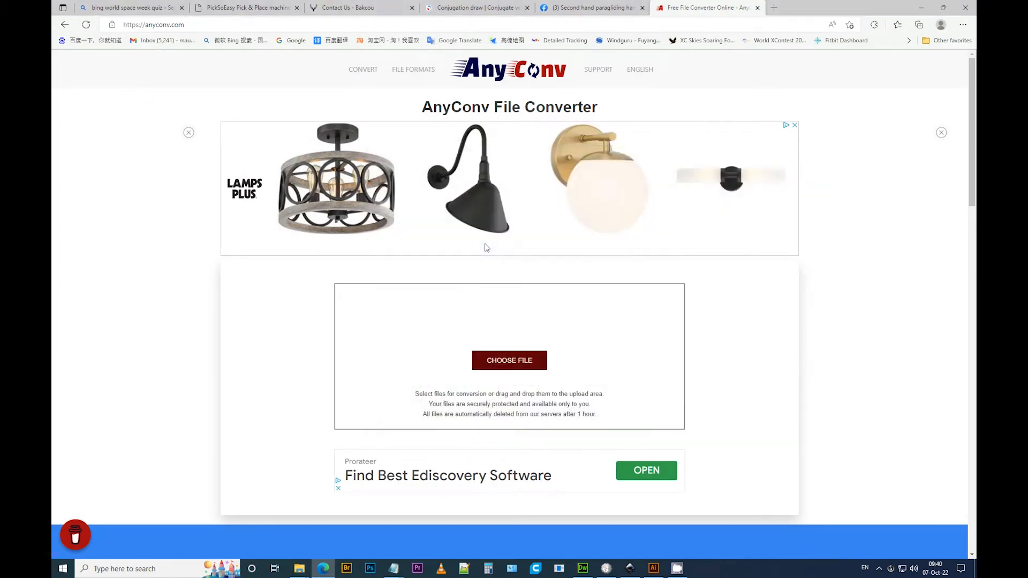
# Step: Convert top-cream.dxf to SVG and download the converted file
pyautogui.click(620, 310)
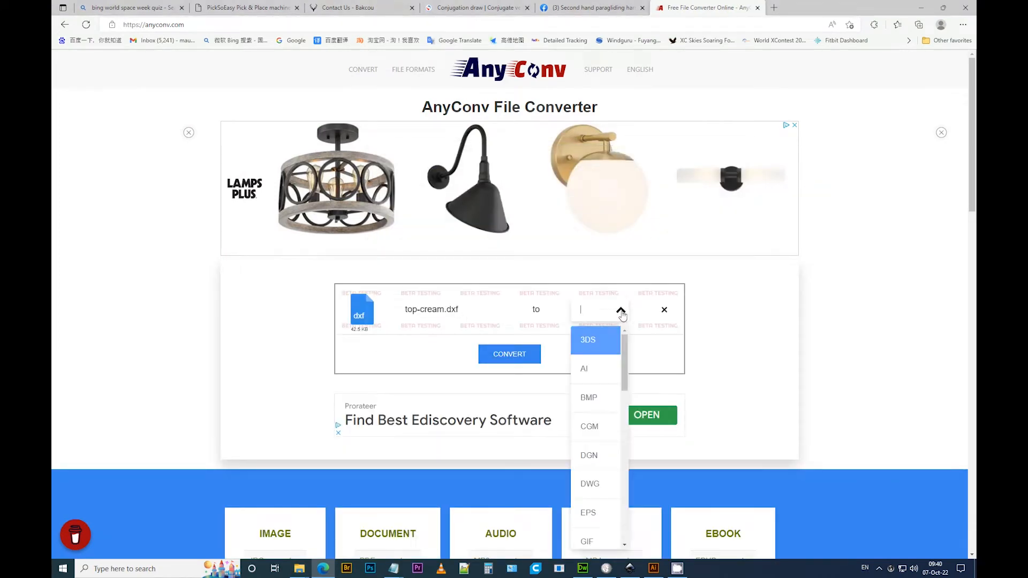
pyautogui.scroll(-5, 619, 416)
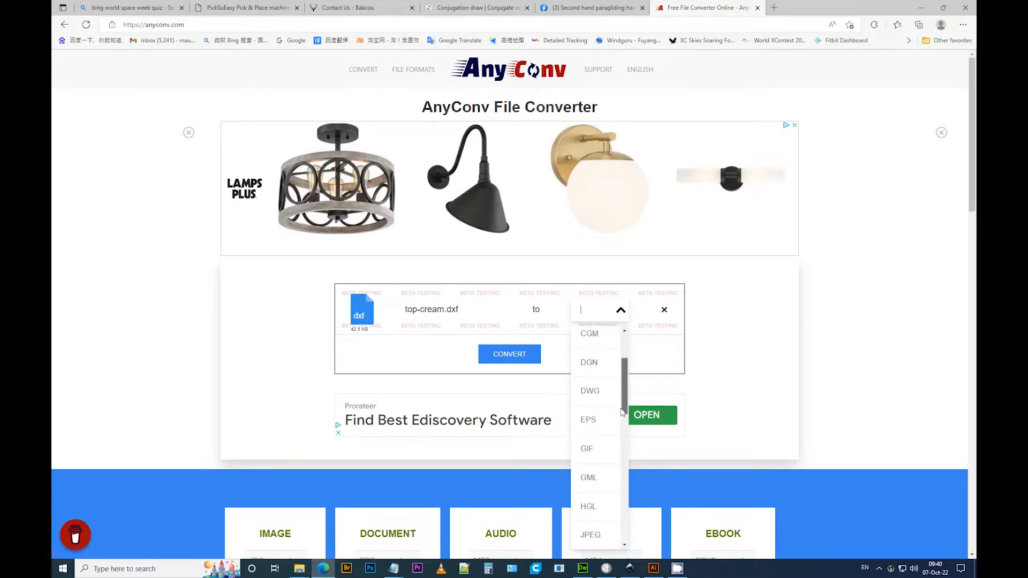
pyautogui.scroll(-3, 619, 472)
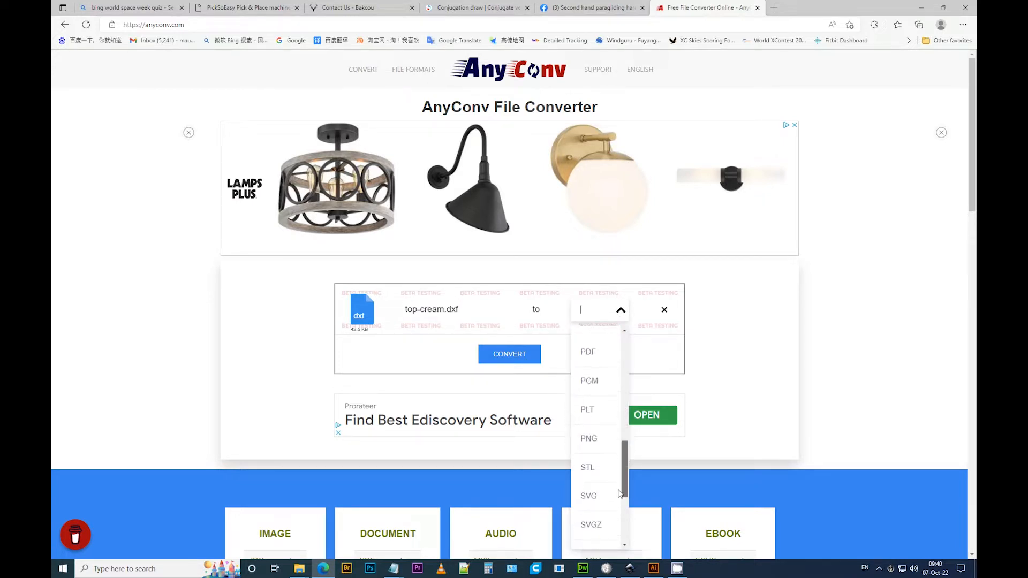
pyautogui.click(594, 458)
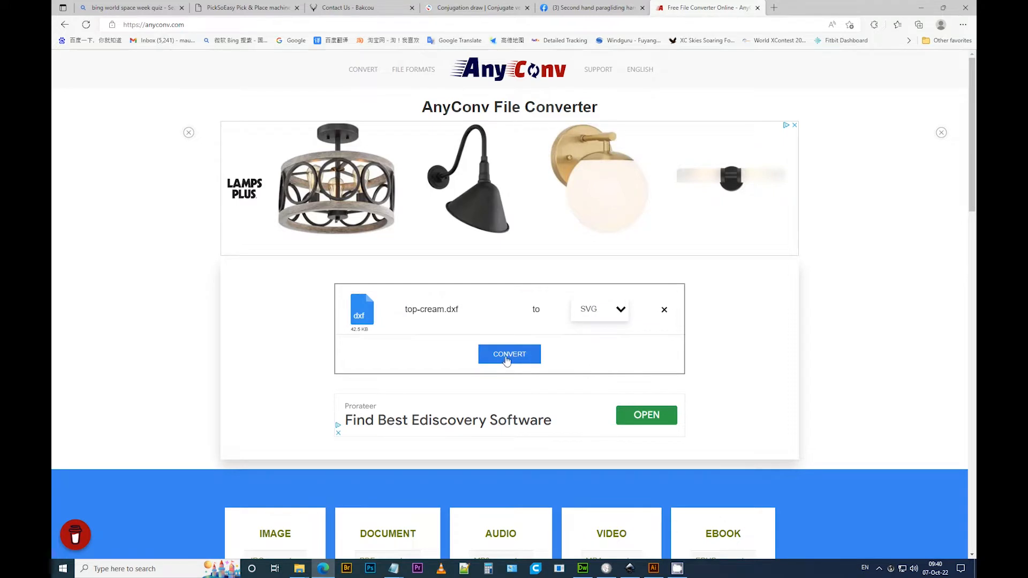
pyautogui.click(505, 358)
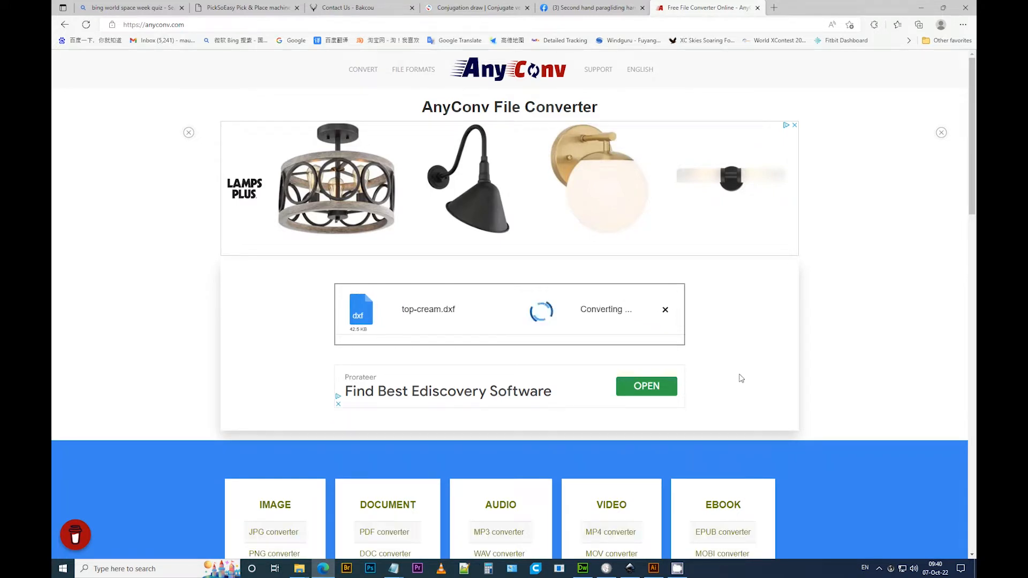
pyautogui.click(582, 316)
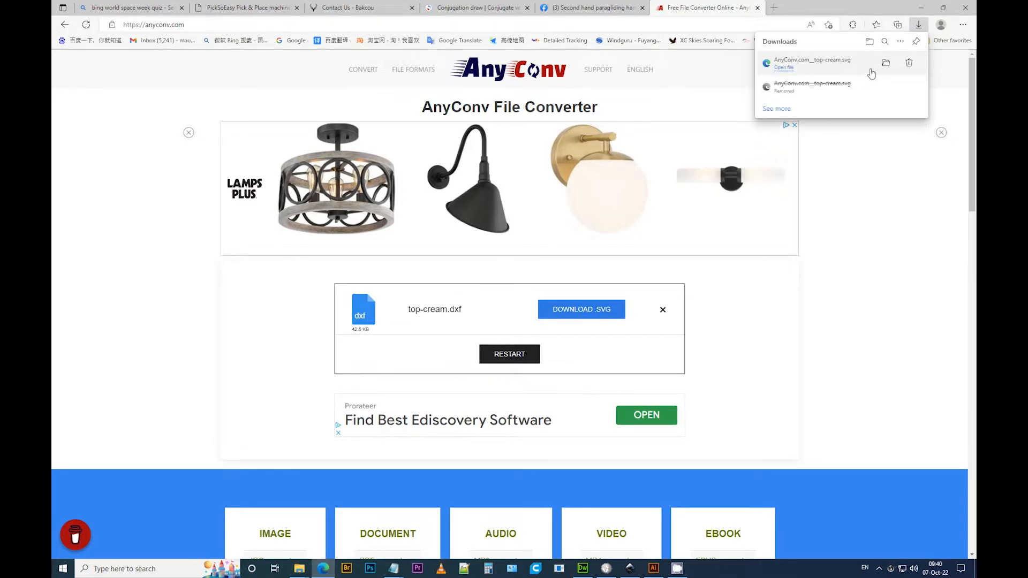
# Step: Move the downloaded AnyConv.com__top-cream.svg from the Downloads folder to the dxf folder and sort that folder by modification date
pyautogui.click(887, 64)
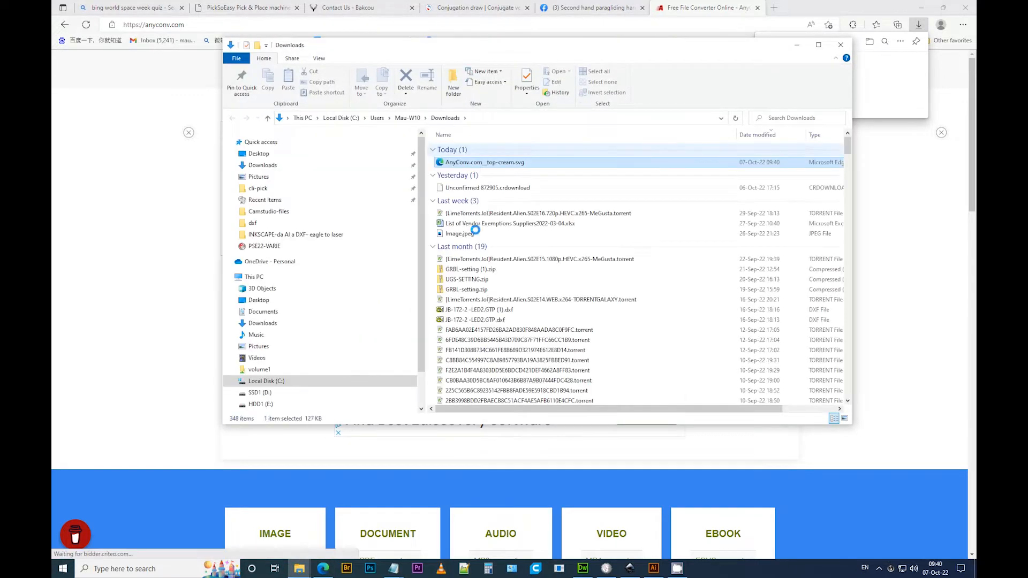
pyautogui.rightClick(488, 168)
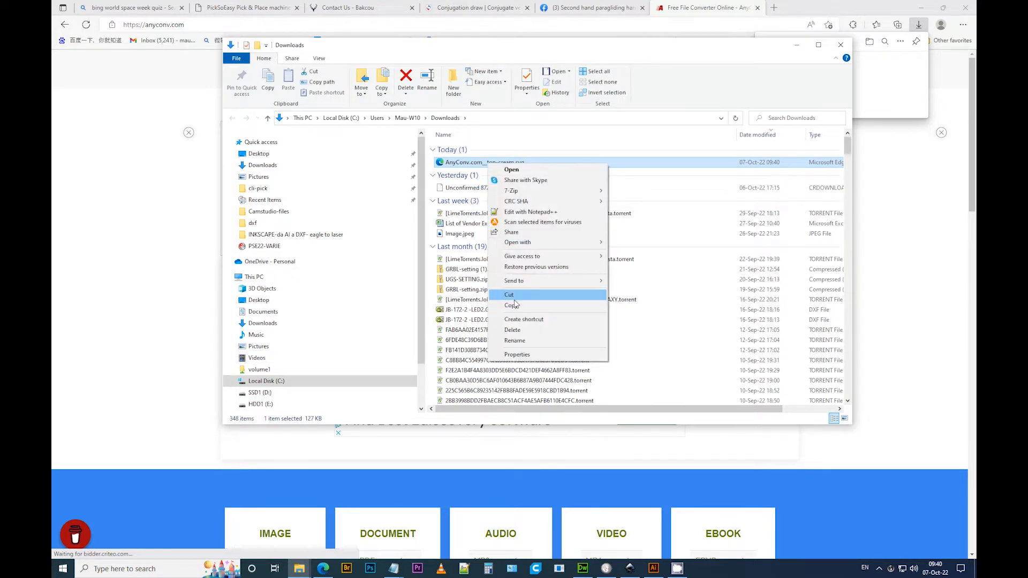
pyautogui.click(514, 298)
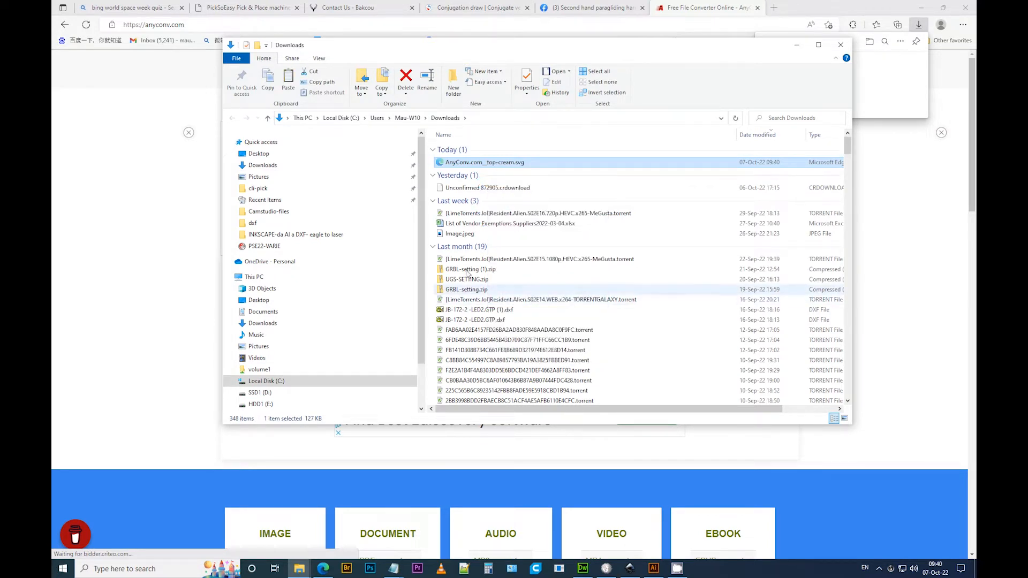
pyautogui.click(252, 223)
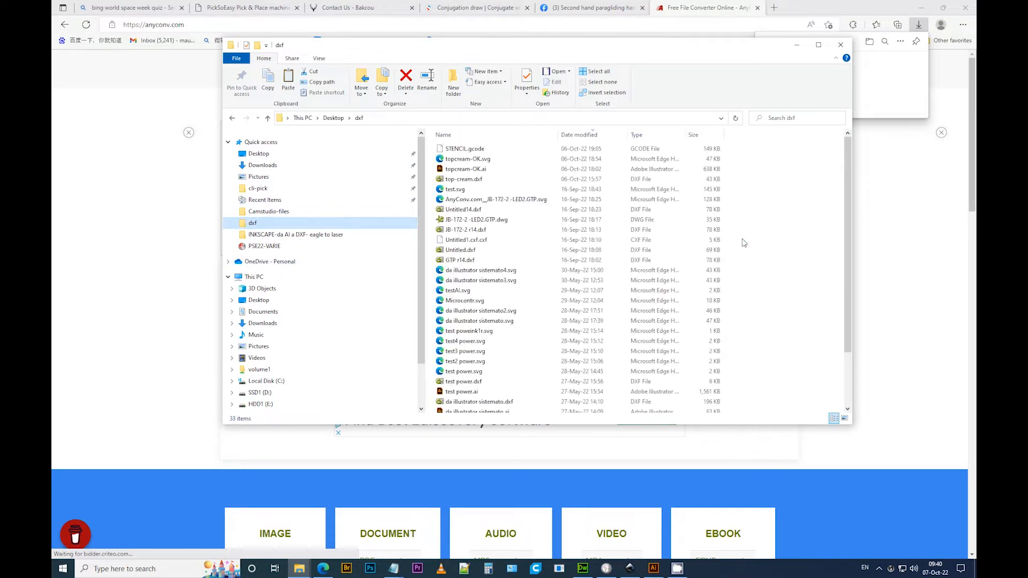
pyautogui.rightClick(757, 239)
pyautogui.click(788, 298)
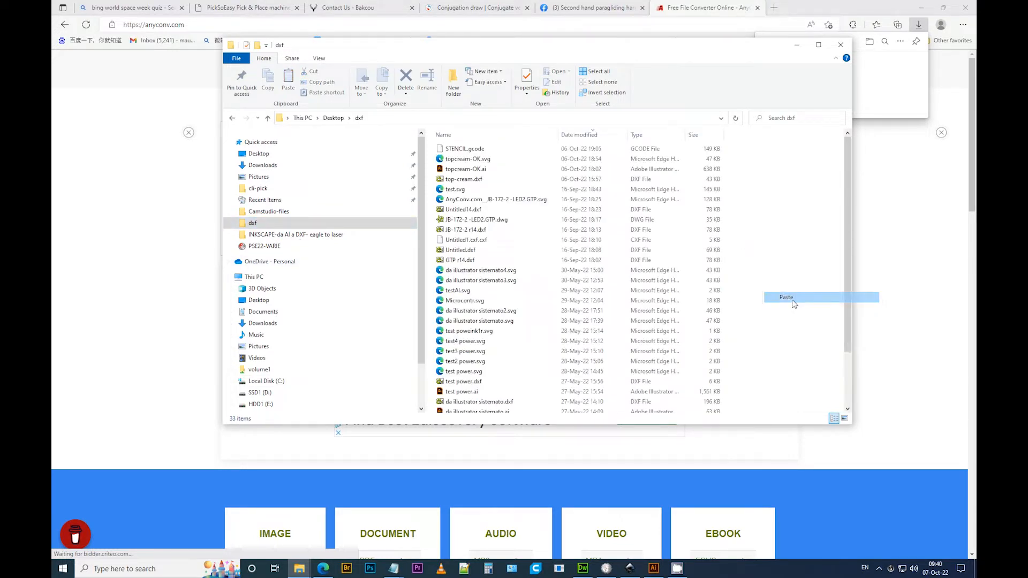
pyautogui.click(580, 140)
pyautogui.click(580, 140)
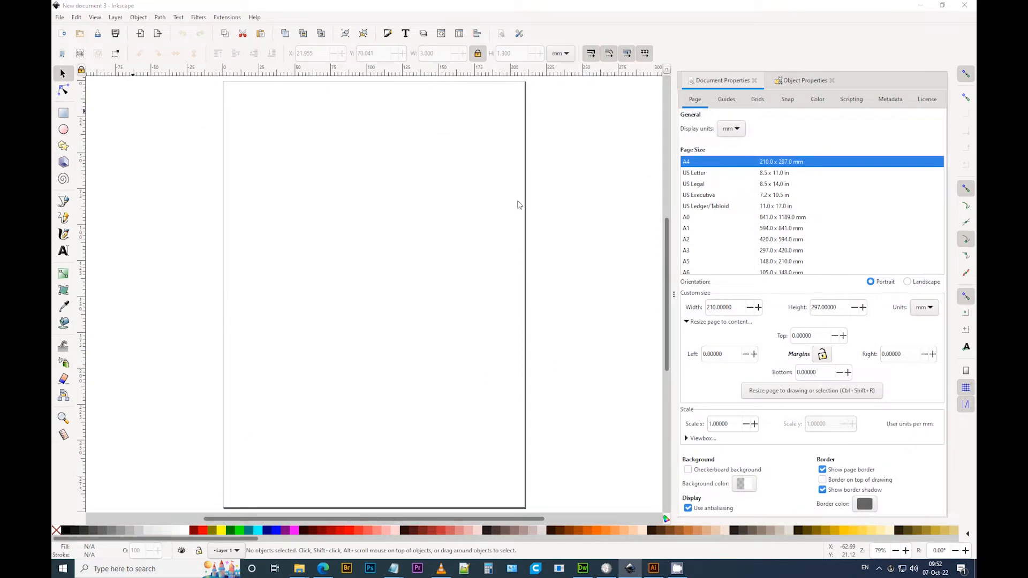
# Step: Switch to Inkscape, open AnyConv.com__top-cream.svg, and select all its objects with their dimensions expressed in mm
pyautogui.hotkey('ctrl', 'o')
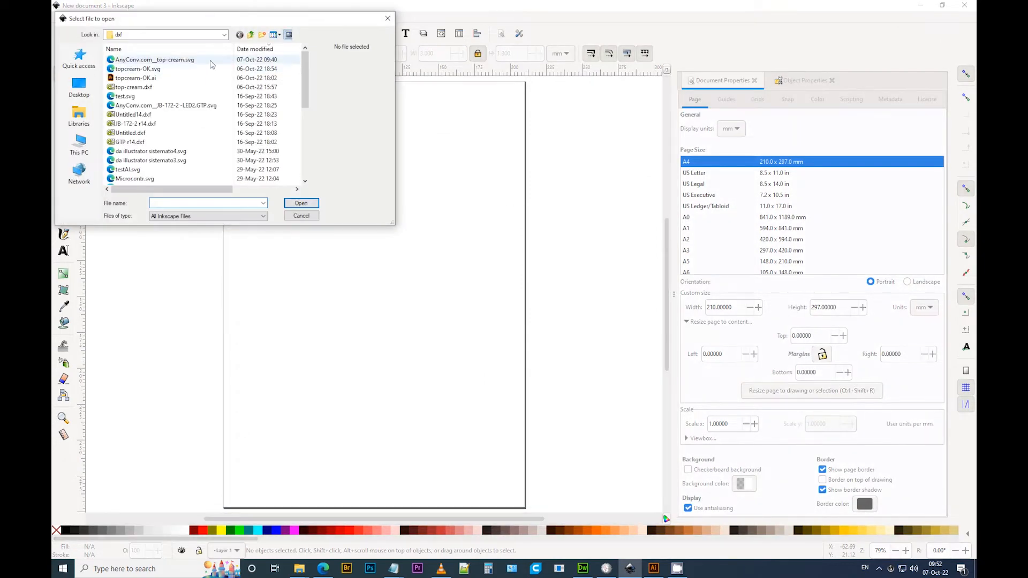
pyautogui.doubleClick(185, 63)
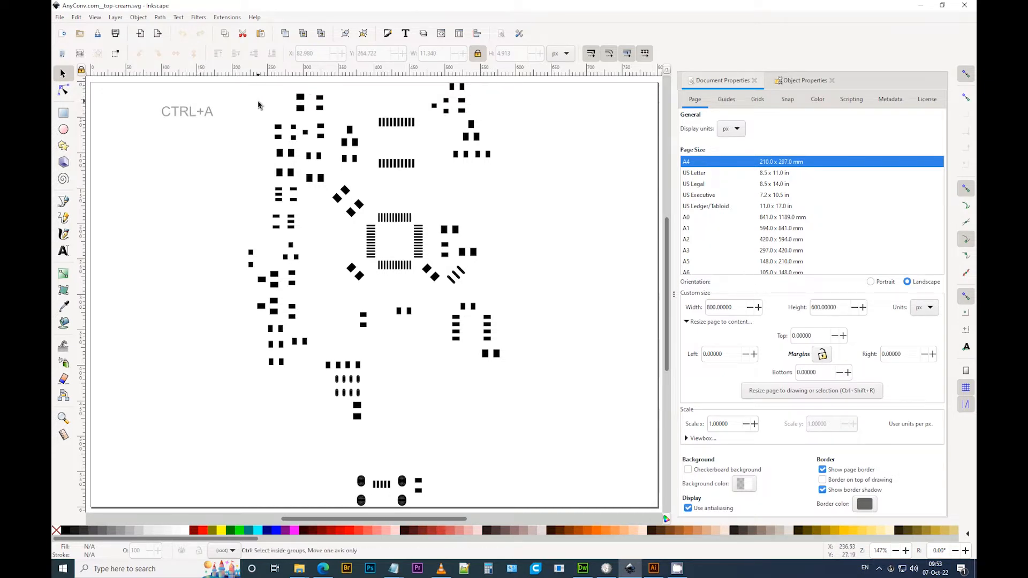
pyautogui.hotkey('ctrl', 'a')
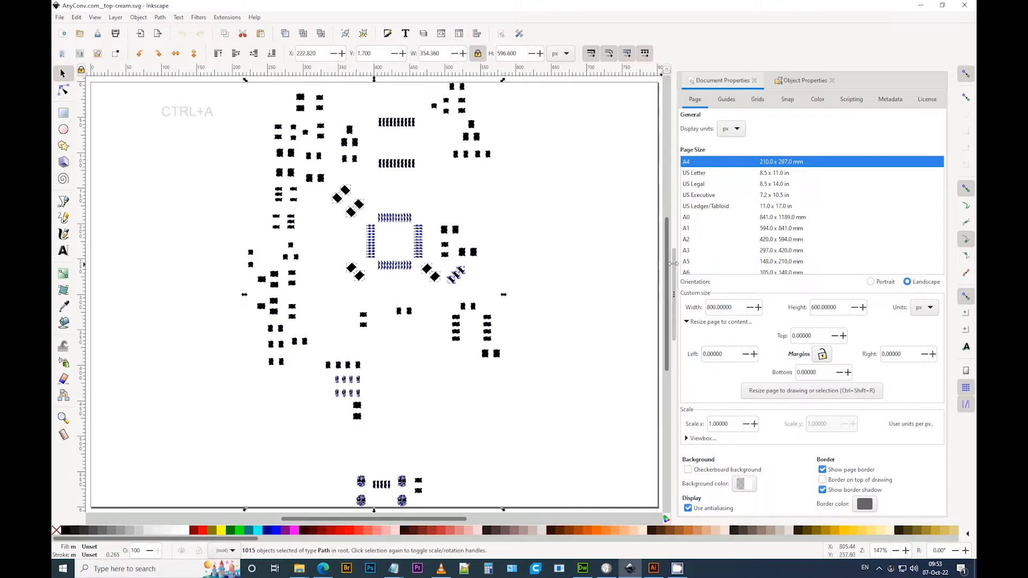
pyautogui.click(562, 53)
pyautogui.click(563, 46)
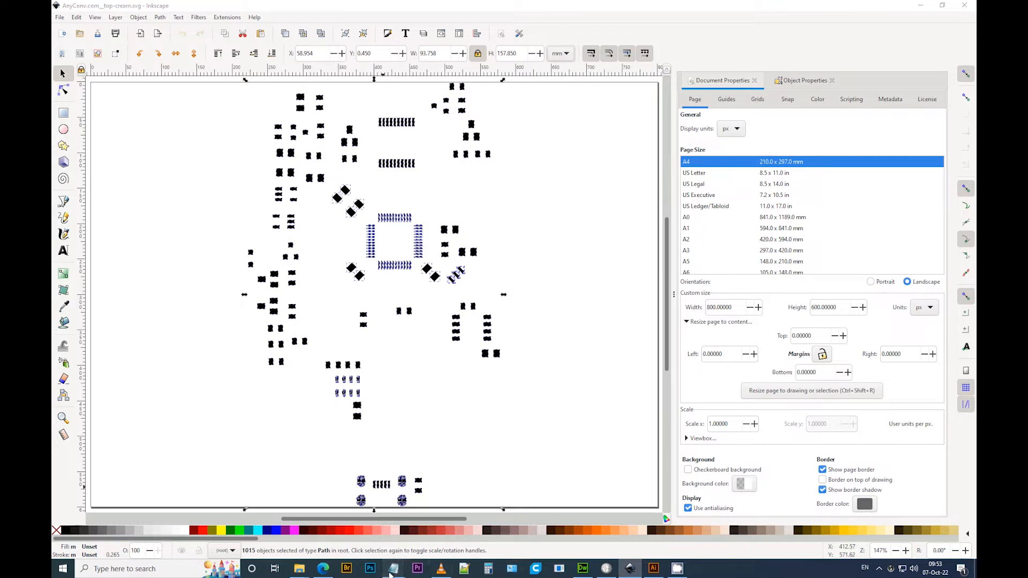
# Step: Consult the board dimensions in the DIMESIONE SCHEDA.txt notes and set the selected drawing's width to 44.245 mm in Inkscape
pyautogui.moveTo(390, 574)
pyautogui.click(341, 545)
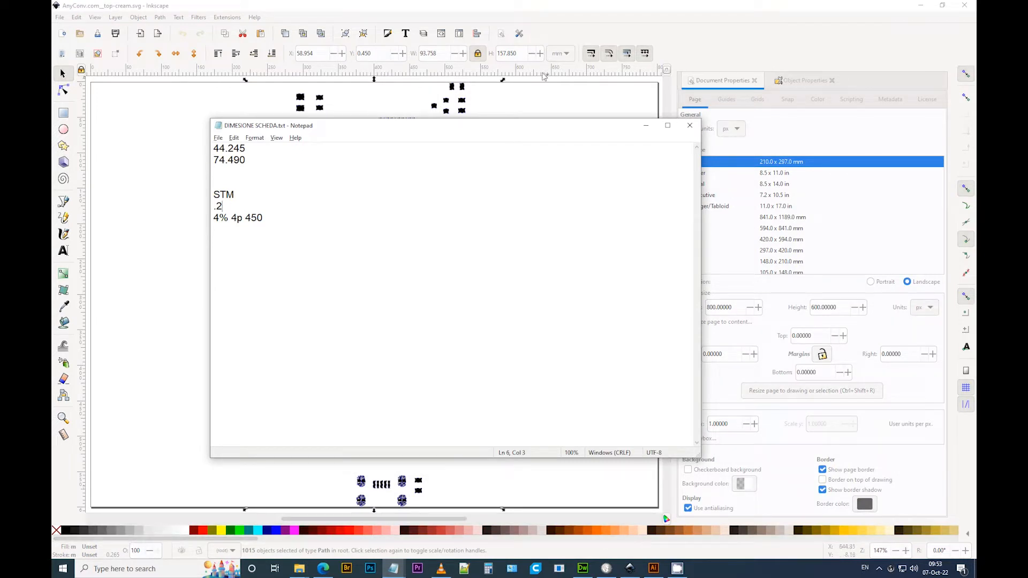
pyautogui.click(556, 16)
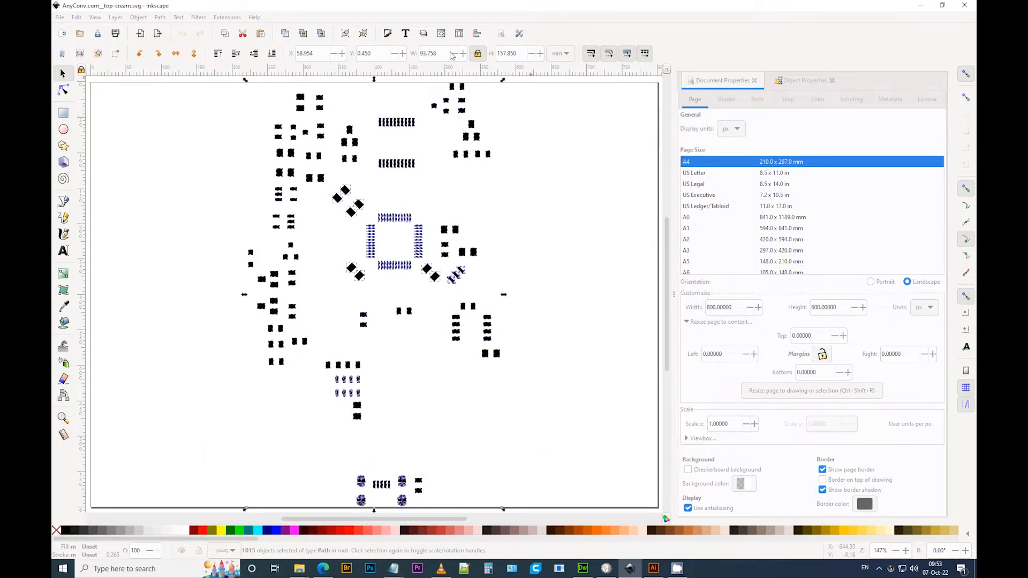
pyautogui.click(432, 53)
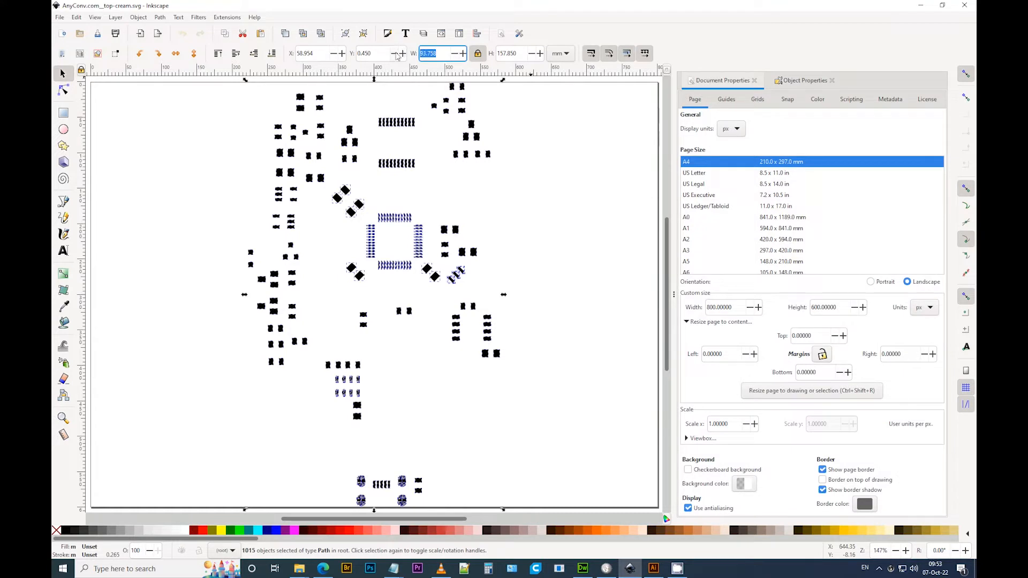
pyautogui.write('44.245')
pyautogui.press('Return')
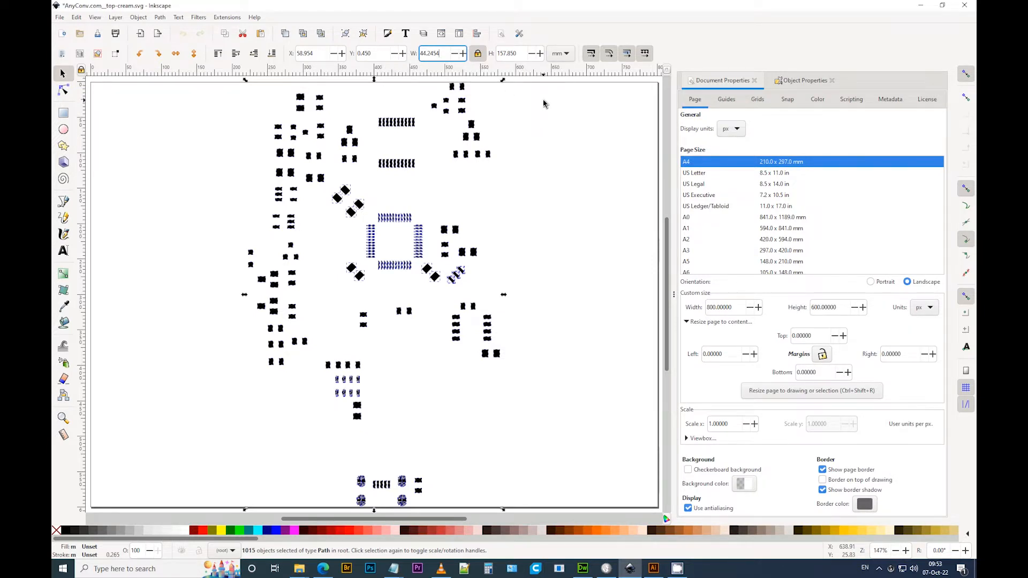
# Step: Resize the page to fit the selected solder-paste drawing and deselect everything
pyautogui.click(756, 393)
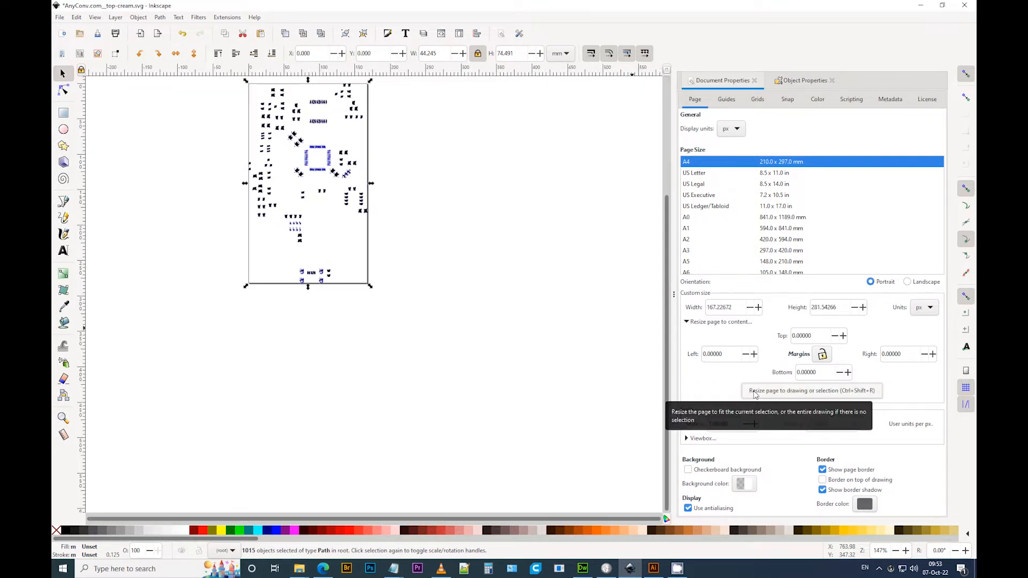
pyautogui.click(505, 179)
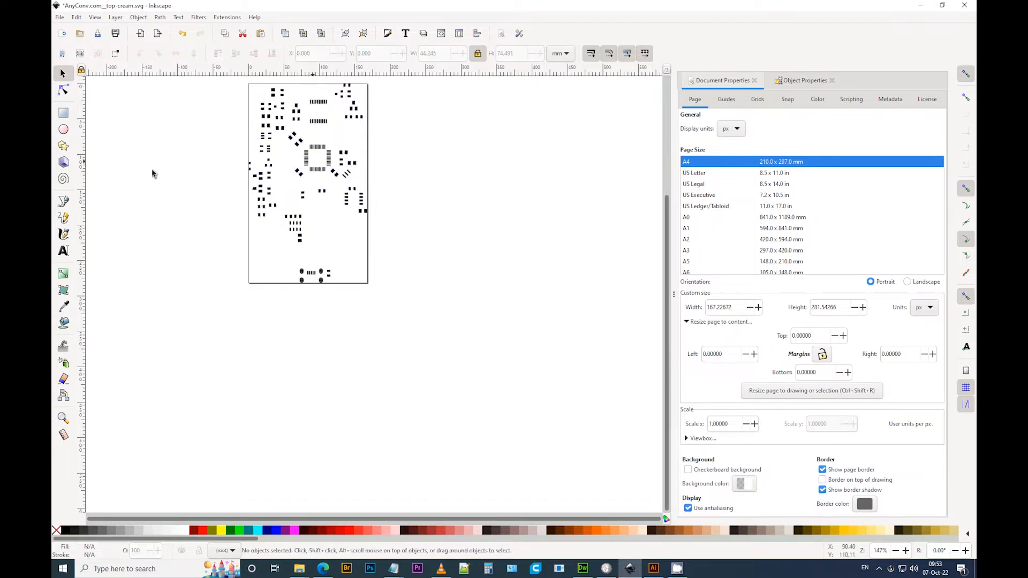
# Step: Examine the oval pads at the board's lower edge and the separate segments they are made of
pyautogui.click(63, 419)
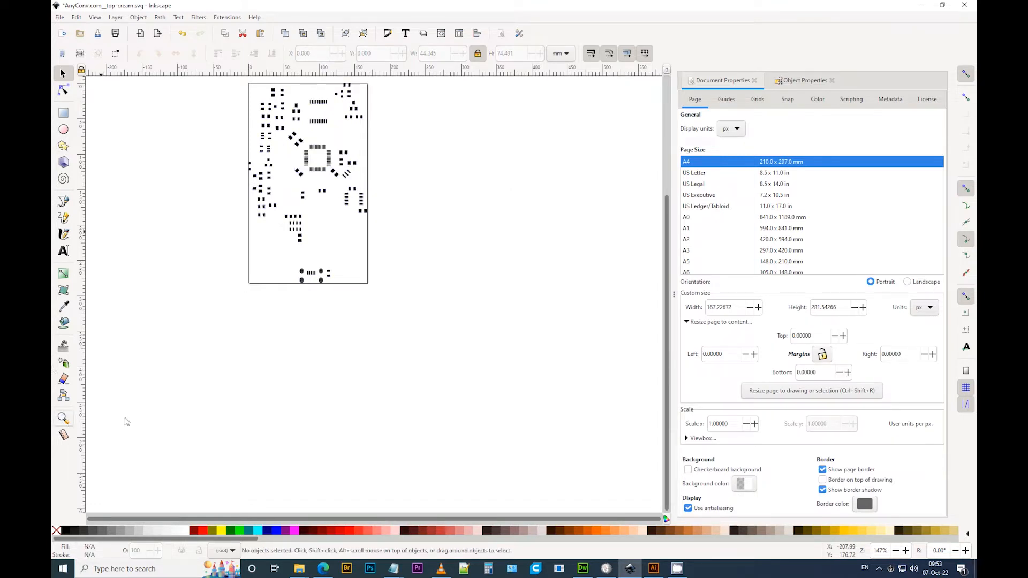
pyautogui.click(316, 285)
pyautogui.click(317, 284)
pyautogui.click(321, 281)
pyautogui.click(323, 276)
pyautogui.click(323, 275)
pyautogui.click(323, 274)
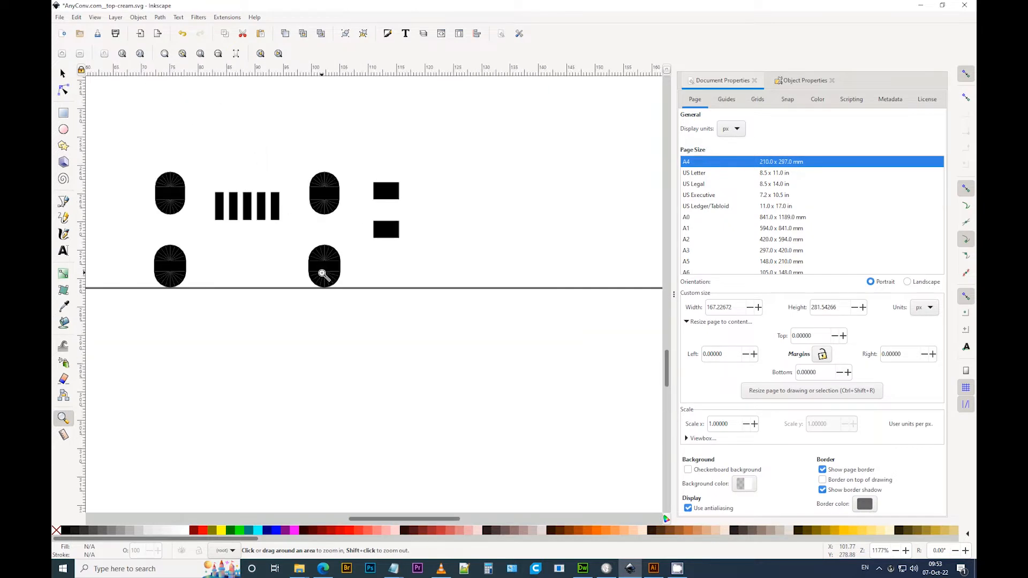
pyautogui.click(323, 274)
pyautogui.click(323, 275)
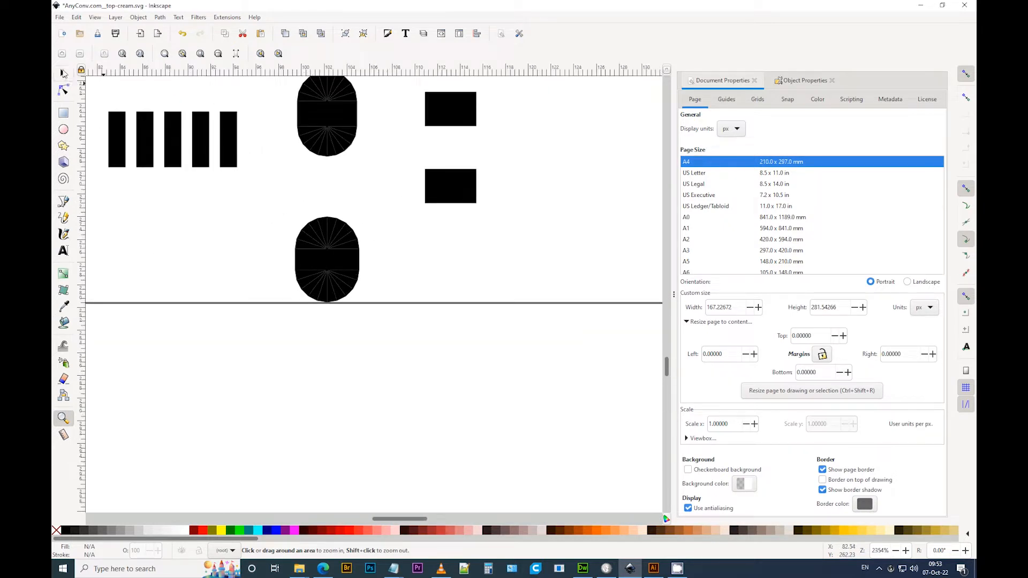
pyautogui.click(63, 72)
pyautogui.click(348, 240)
pyautogui.click(352, 264)
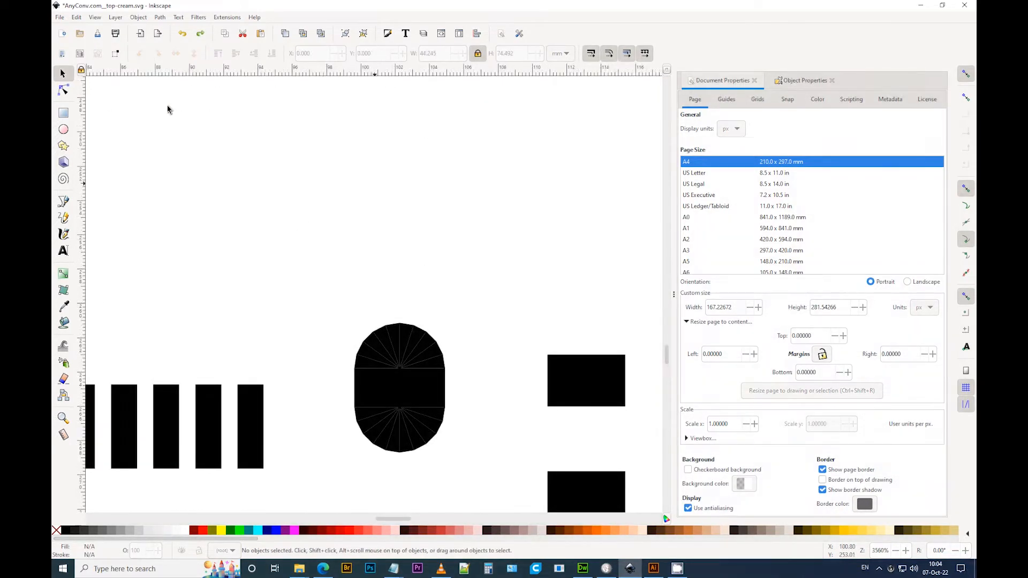
# Step: Inspect the outlines inside the oval pad in Split view mode, shifting the dividing line across the drawing
pyautogui.click(97, 19)
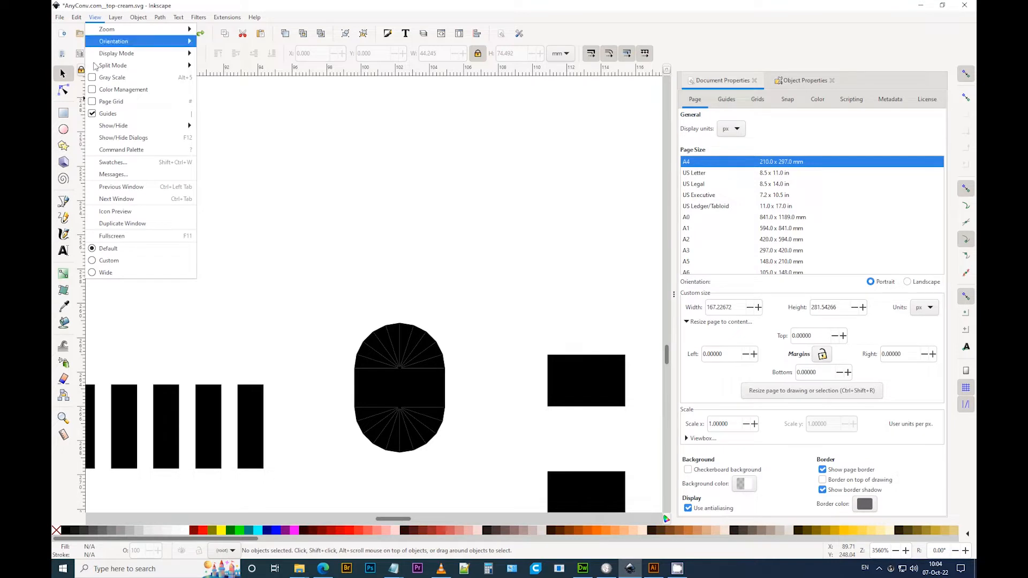
pyautogui.moveTo(108, 66)
pyautogui.click(224, 92)
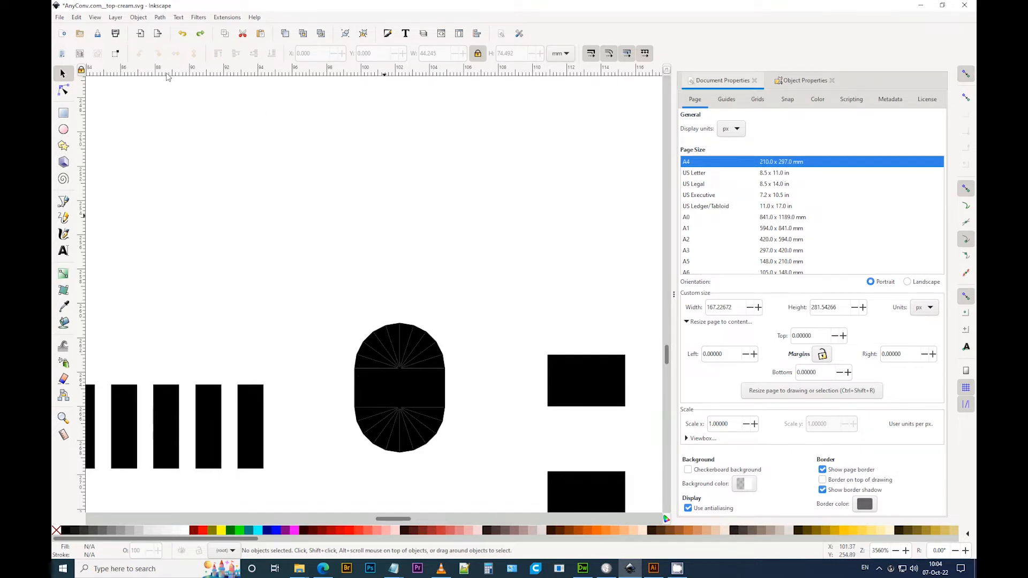
pyautogui.click(94, 17)
pyautogui.moveTo(161, 65)
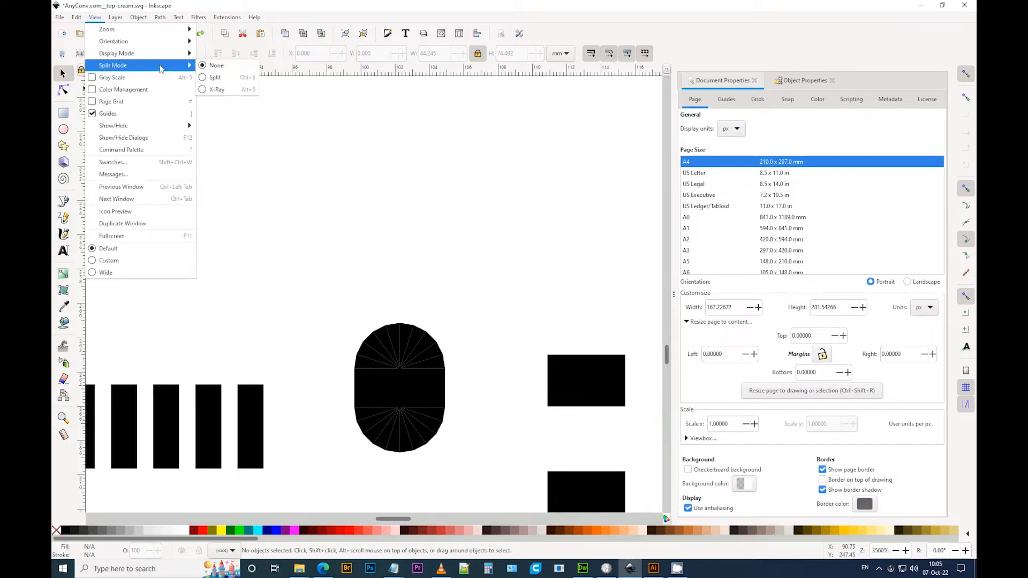
pyautogui.click(204, 78)
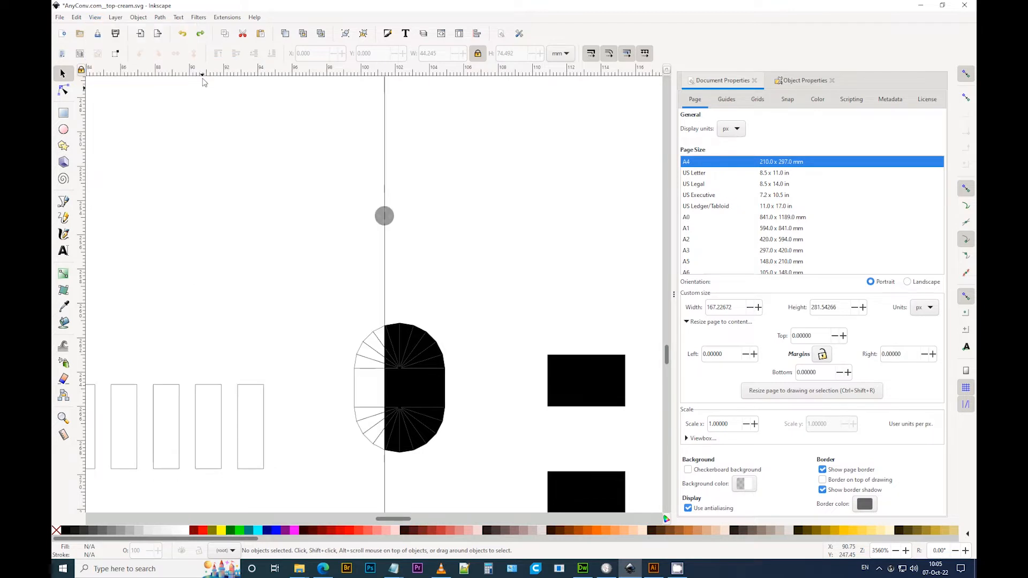
pyautogui.moveTo(383, 216); pyautogui.dragTo(307, 217)
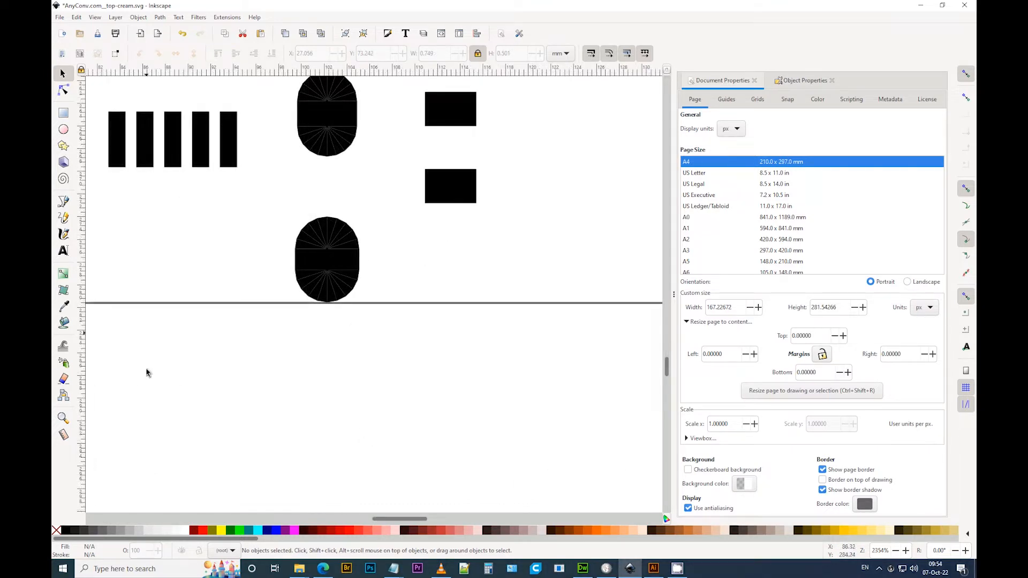
# Step: Show the whole page, select all the pad paths and merge them with a Union
pyautogui.click(63, 418)
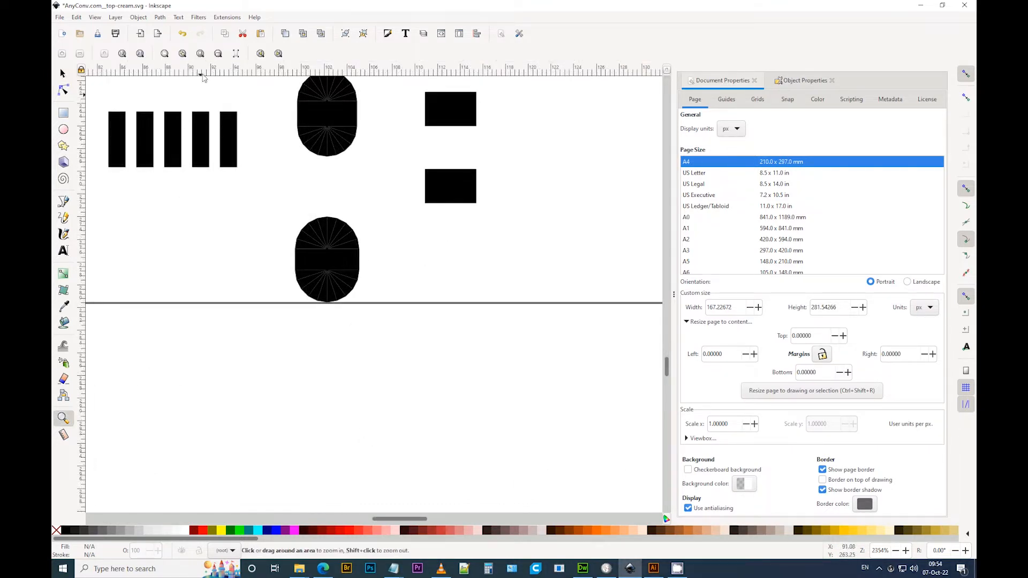
pyautogui.click(199, 55)
pyautogui.hotkey('alt', 'e')
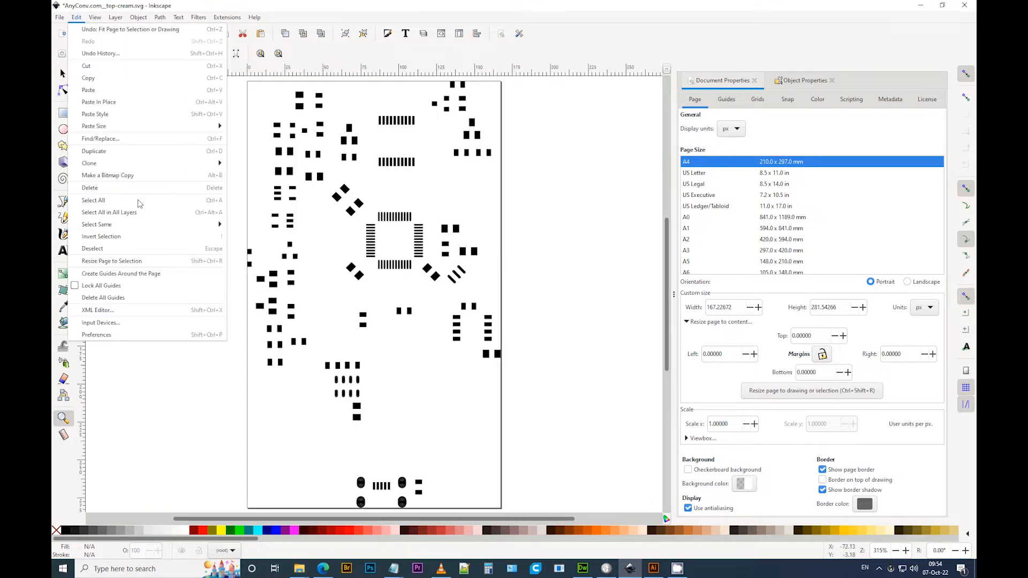
pyautogui.click(93, 200)
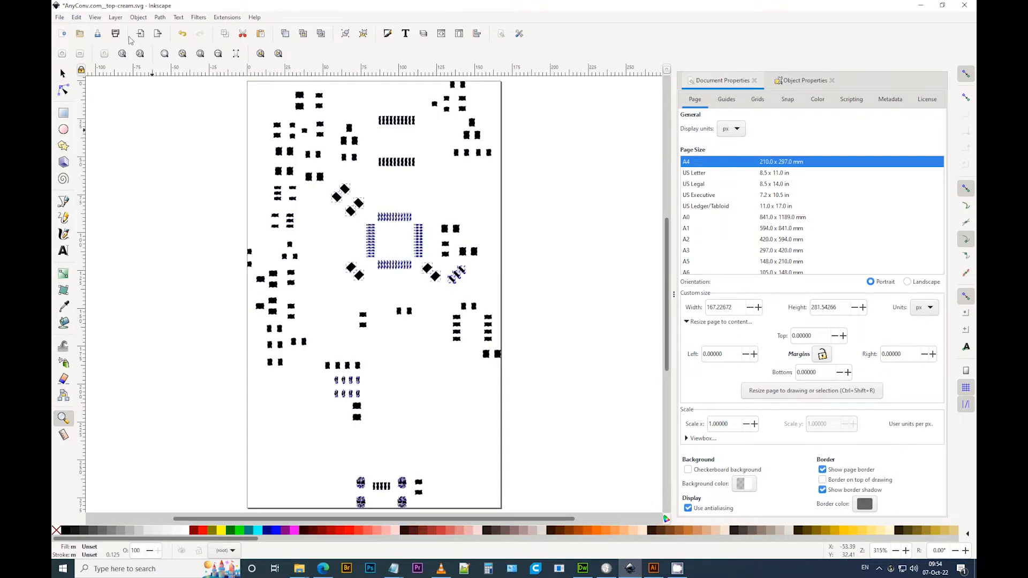
pyautogui.click(160, 18)
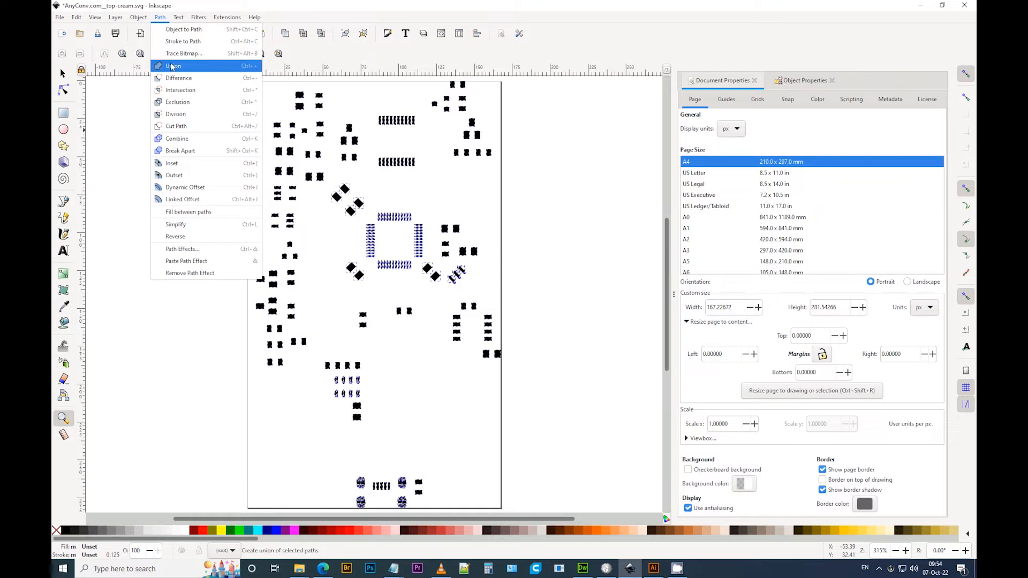
pyautogui.click(168, 66)
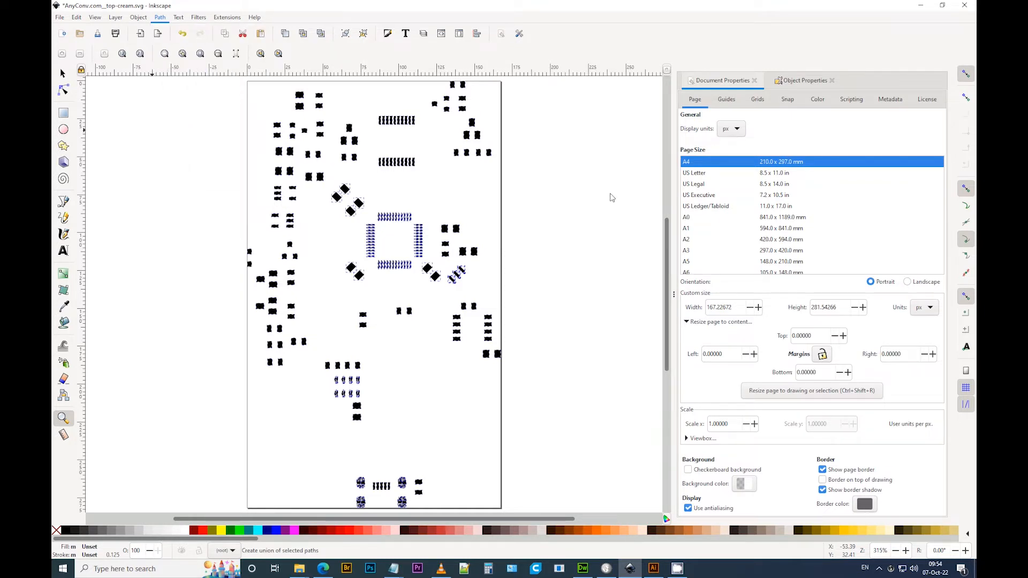
pyautogui.hotkey('shift', 'alt', 'd')
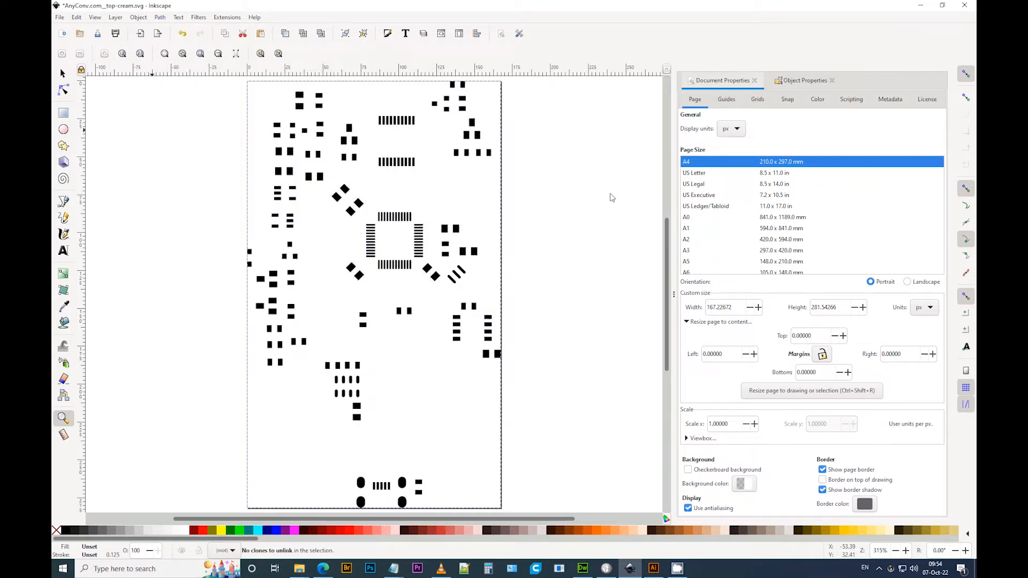
# Step: Break the united path apart into individual pads and deselect them
pyautogui.click(77, 17)
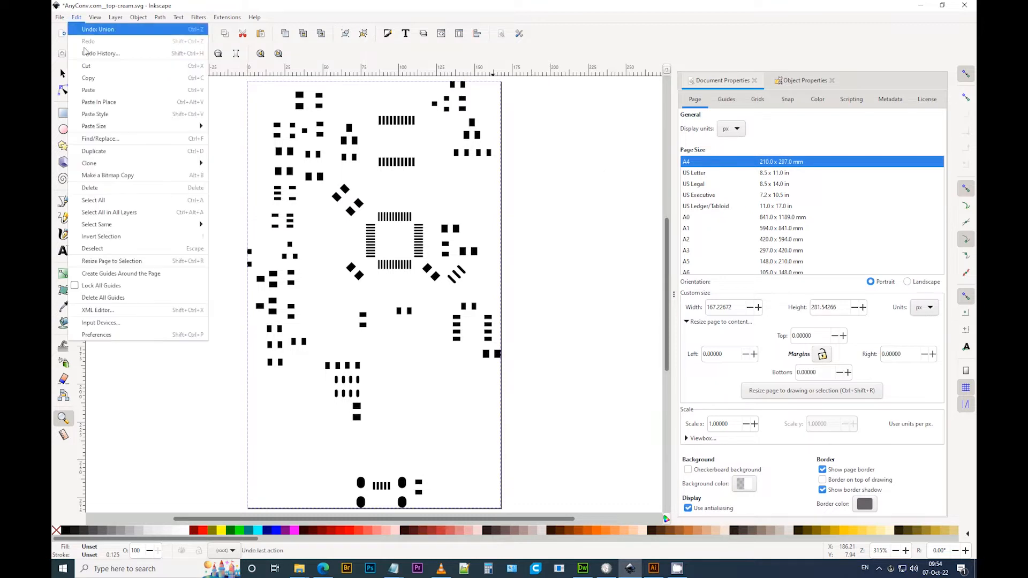
pyautogui.click(162, 205)
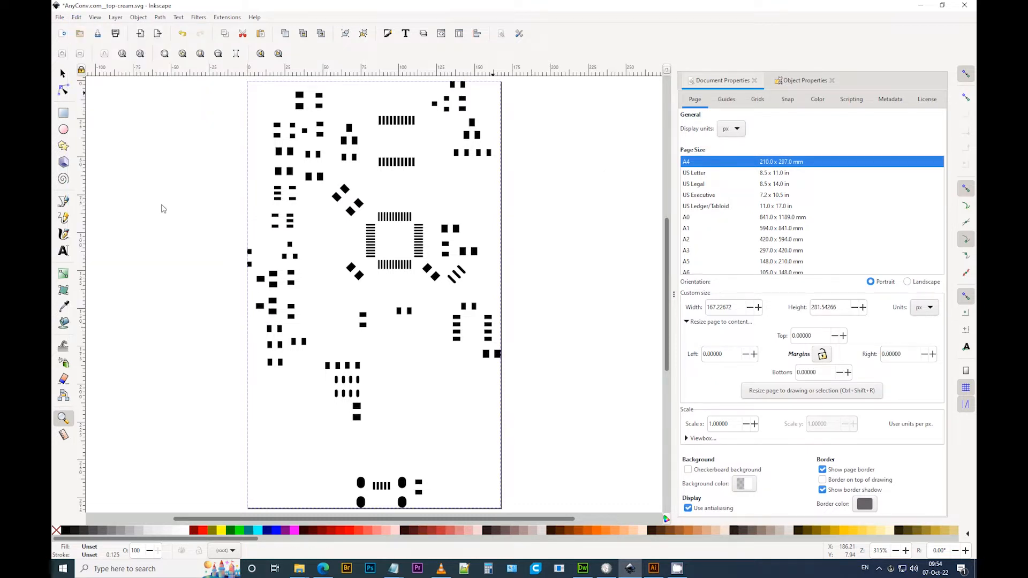
pyautogui.click(63, 74)
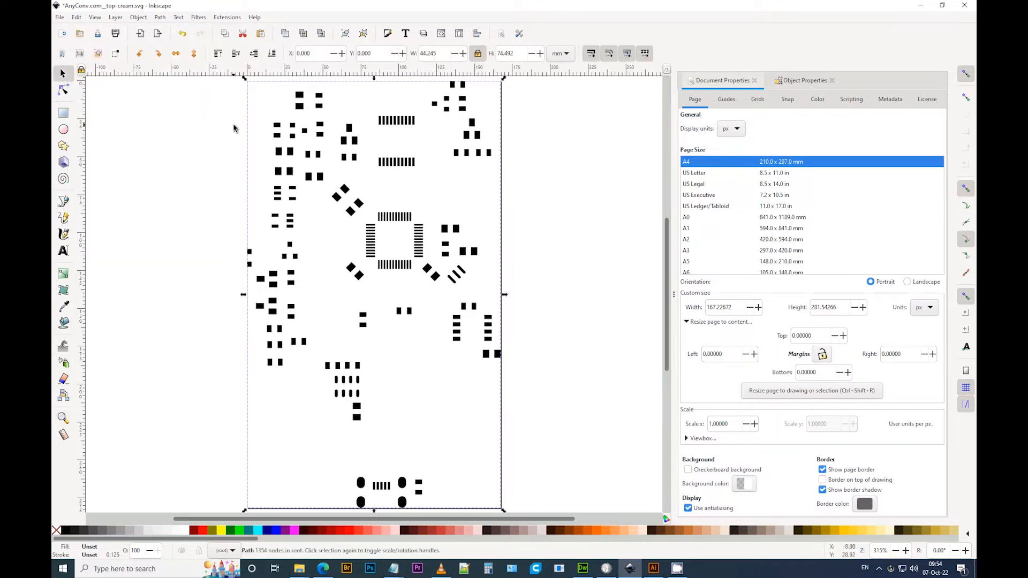
pyautogui.rightClick(344, 194)
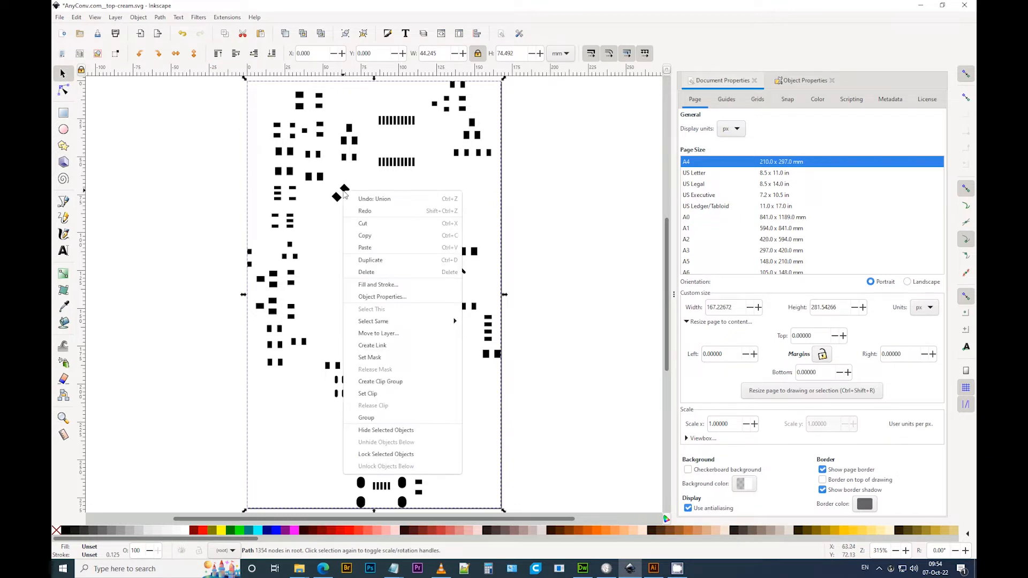
pyautogui.click(138, 19)
pyautogui.click(139, 17)
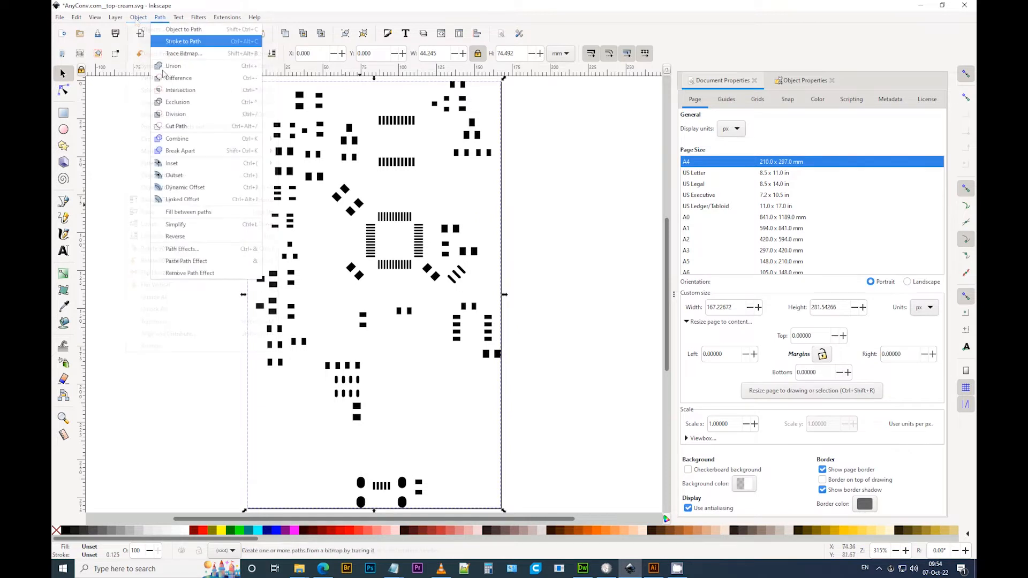
pyautogui.click(180, 151)
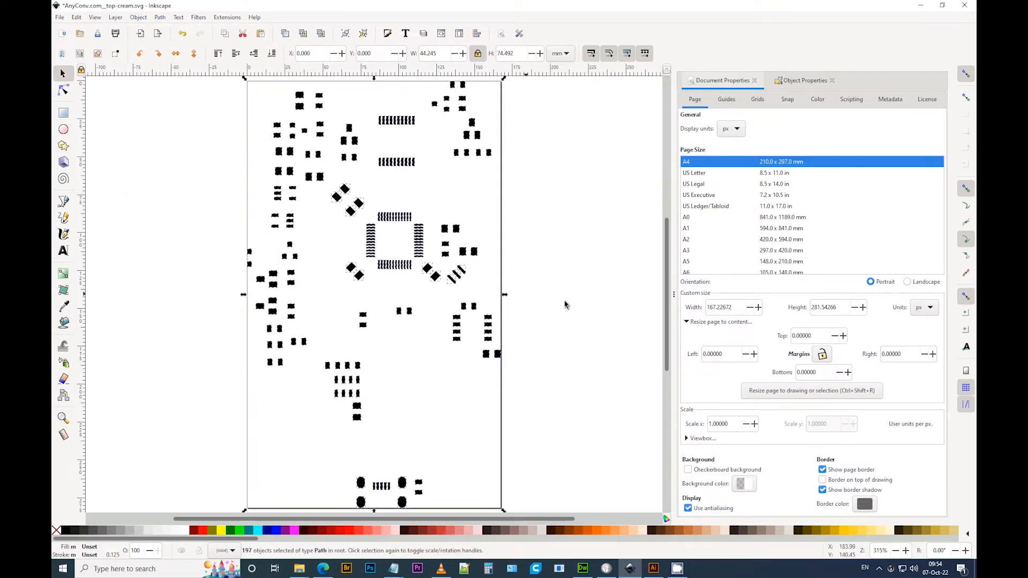
pyautogui.click(568, 298)
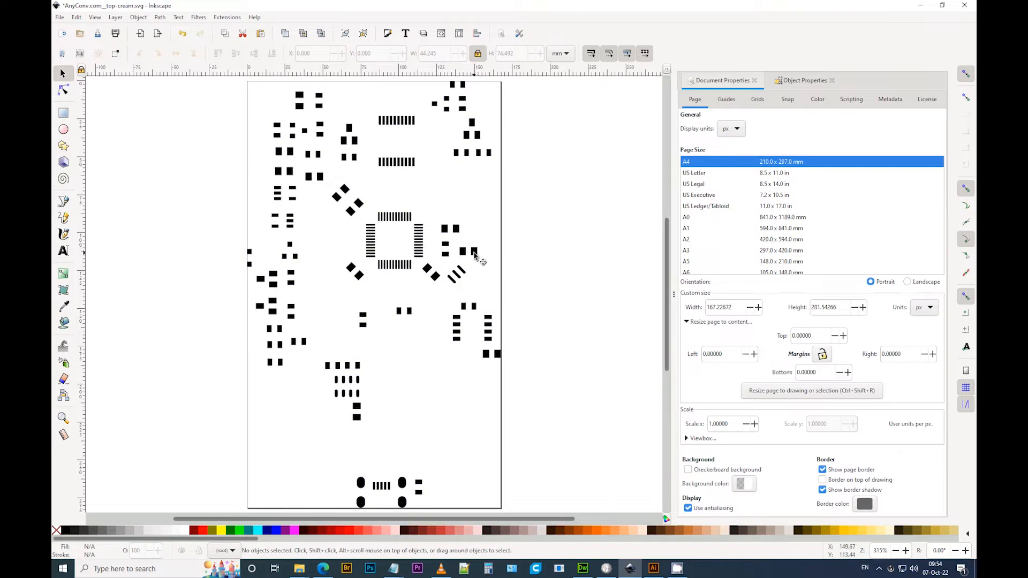
# Step: Check the merged oval pad's outline in Split view mode, moving the dividing line beside the pad
pyautogui.click(474, 252)
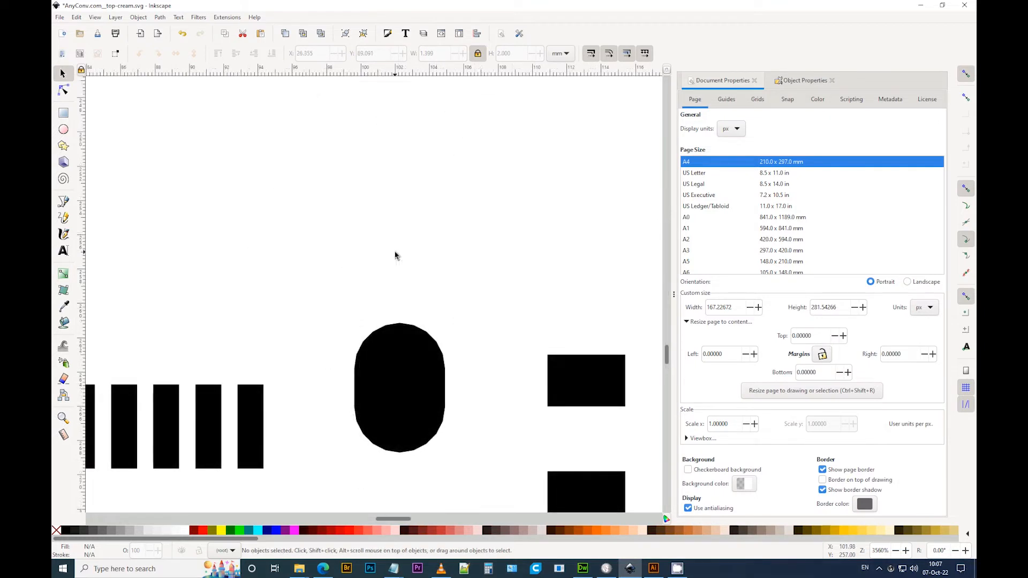
pyautogui.hotkey('ctrl', '6')
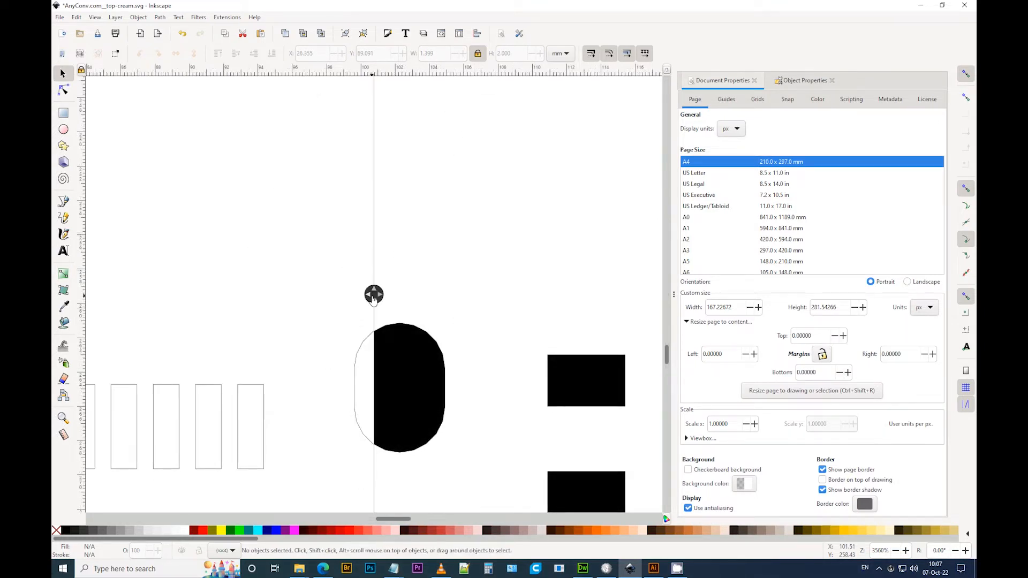
pyautogui.moveTo(374, 295); pyautogui.dragTo(325, 286)
pyautogui.press('ctrl')
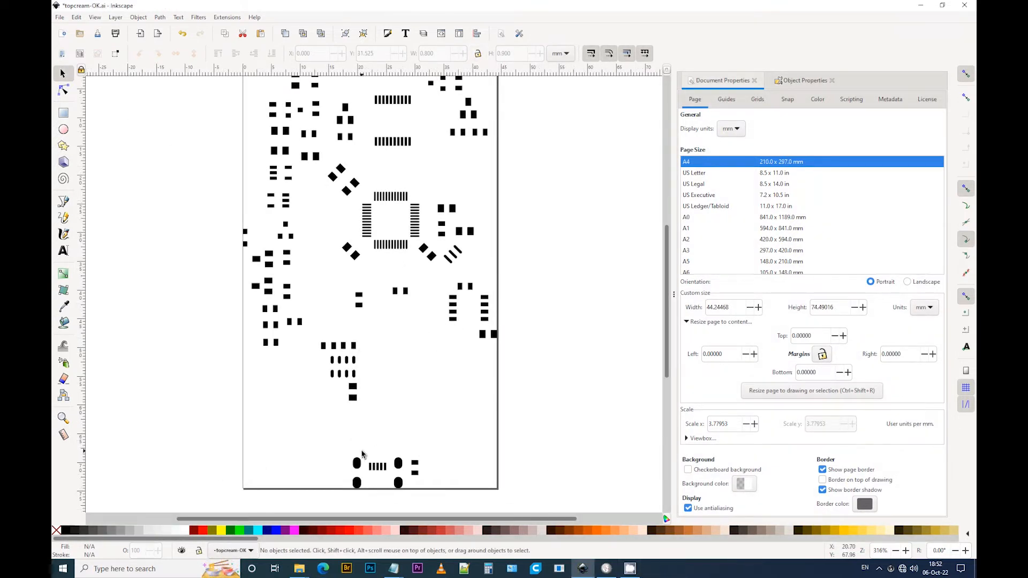
# Step: Group the five narrow pads between the oval pads at the board's lower edge
pyautogui.moveTo(365, 454); pyautogui.dragTo(392, 479)
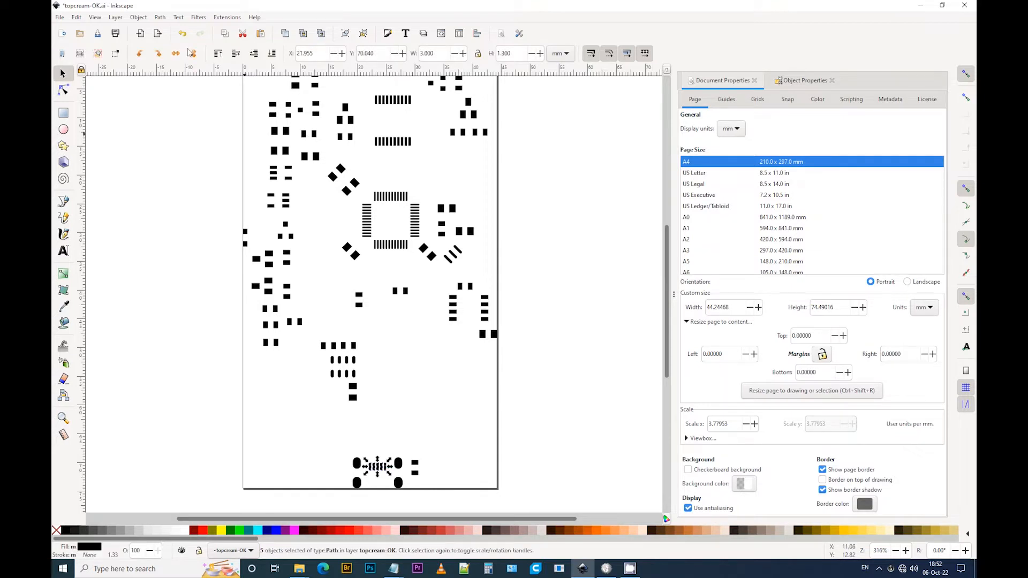
pyautogui.click(139, 17)
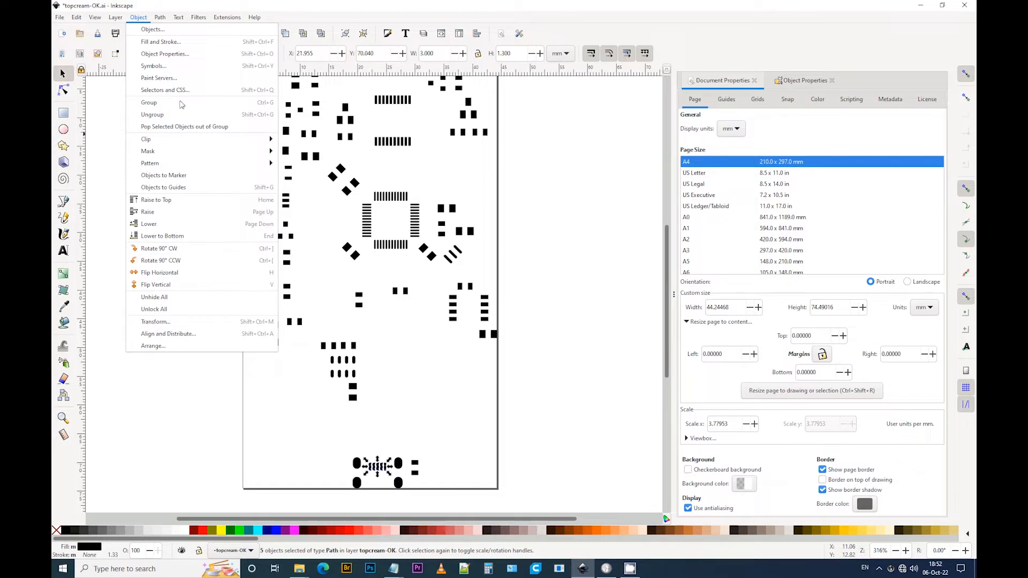
pyautogui.click(150, 103)
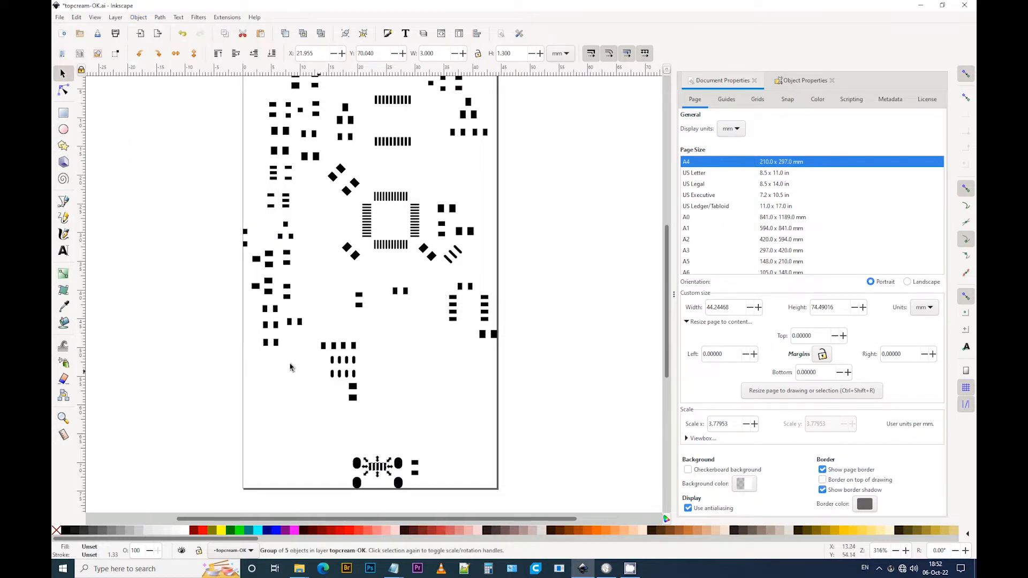
# Step: Group the eight small pads arranged in two rows of four in the lower middle of the board
pyautogui.moveTo(320, 355); pyautogui.dragTo(377, 405)
pyautogui.click(321, 369)
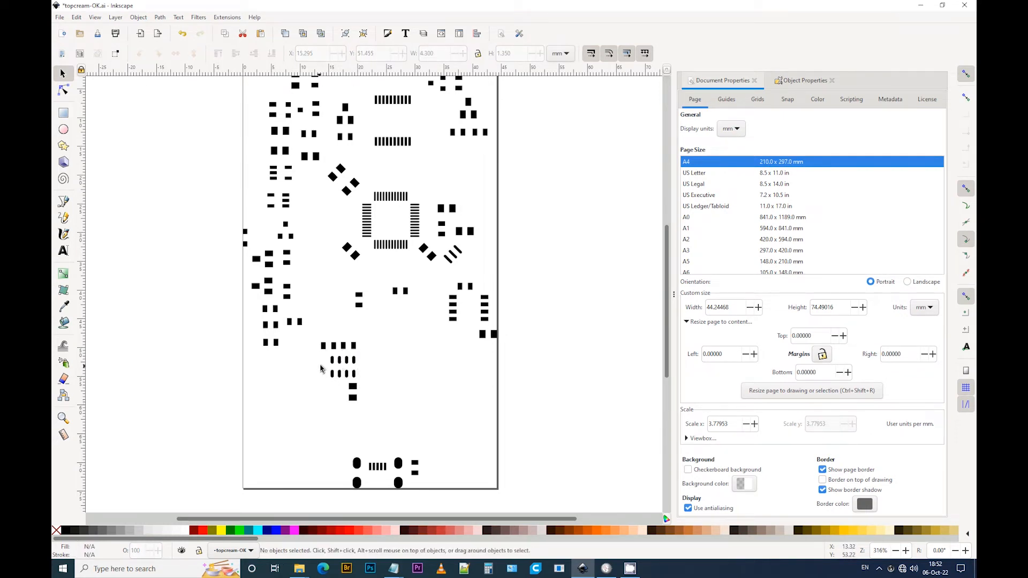
pyautogui.moveTo(325, 356); pyautogui.dragTo(364, 381)
pyautogui.hotkey('ctrl', 'g')
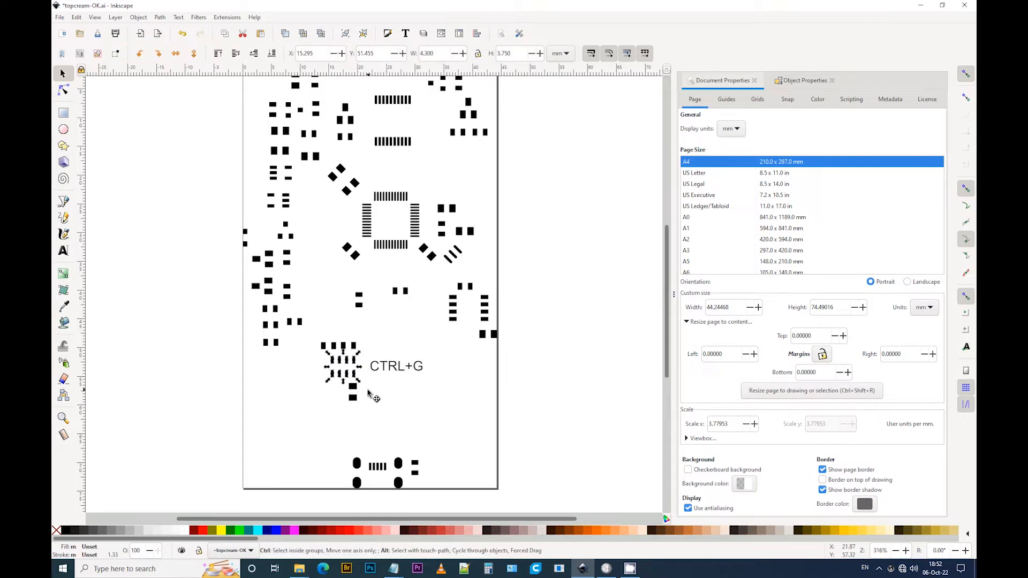
# Step: Group the ten small horizontal pads in the two clusters on the board's left side, level with the central chip's upper part
pyautogui.click(252, 167)
pyautogui.moveTo(256, 188); pyautogui.dragTo(309, 227)
pyautogui.press('ctrl')
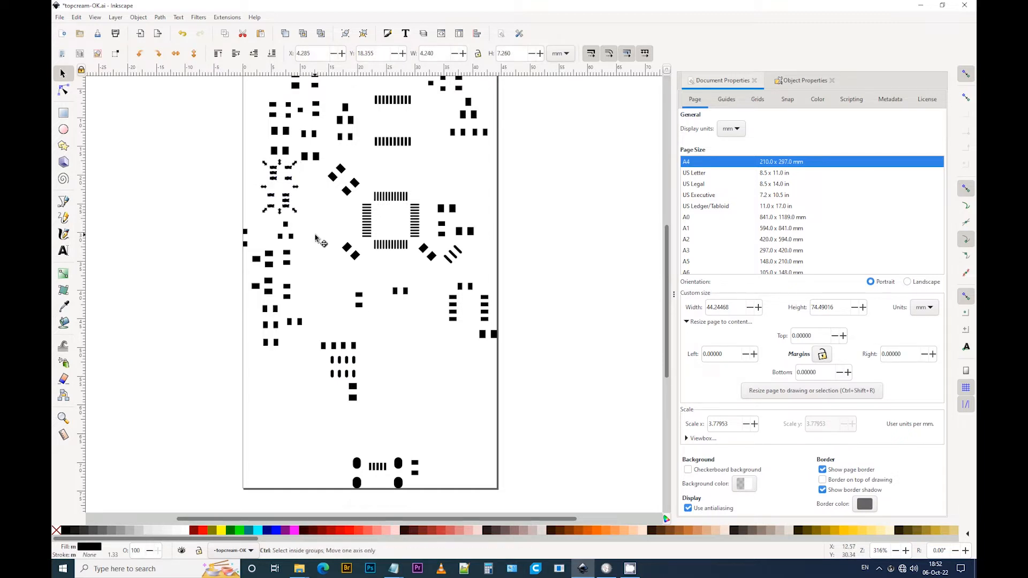
pyautogui.hotkey('ctrl', 'g')
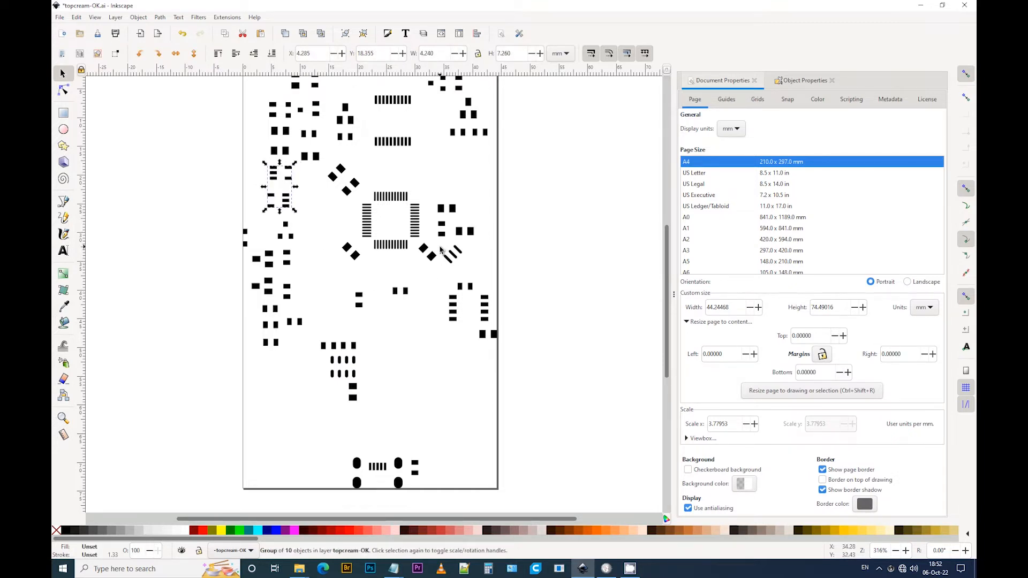
# Step: Group the three diagonal pads beside the central chip, and separately group the two rows of narrow pads above the chip
pyautogui.moveTo(440, 247); pyautogui.dragTo(466, 272)
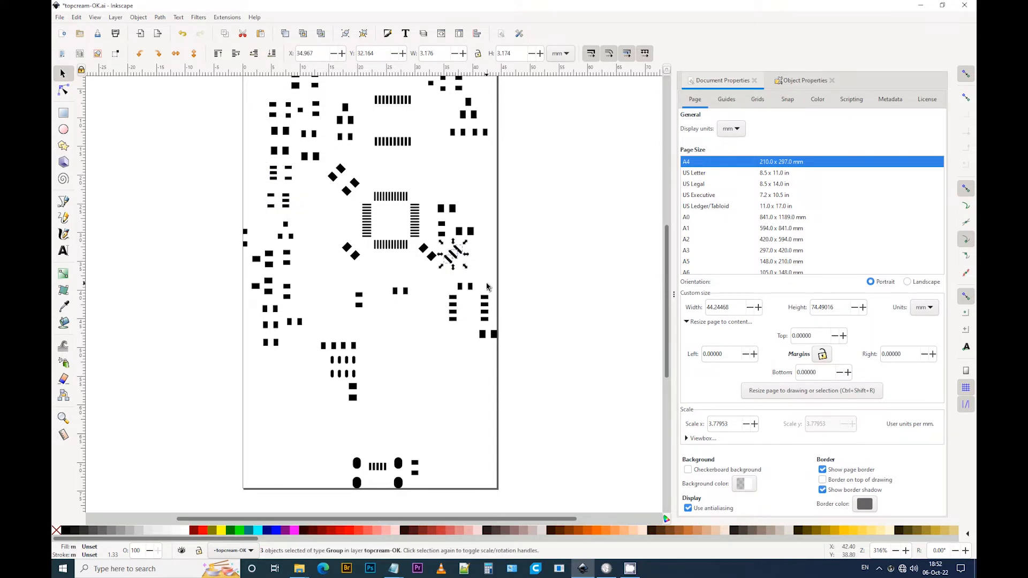
pyautogui.press('ctrl')
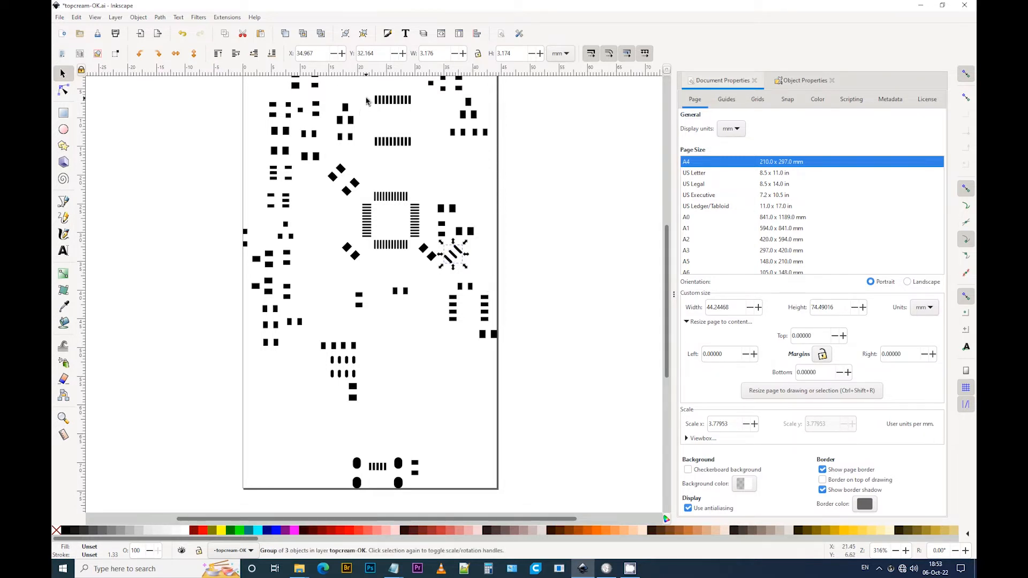
pyautogui.moveTo(368, 95); pyautogui.dragTo(415, 173)
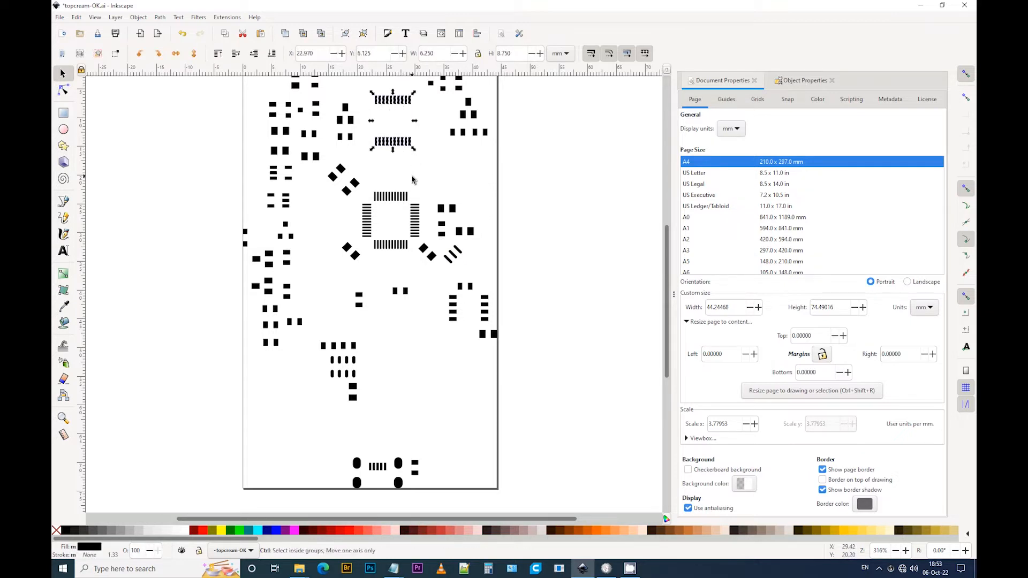
pyautogui.hotkey('ctrl', 'g')
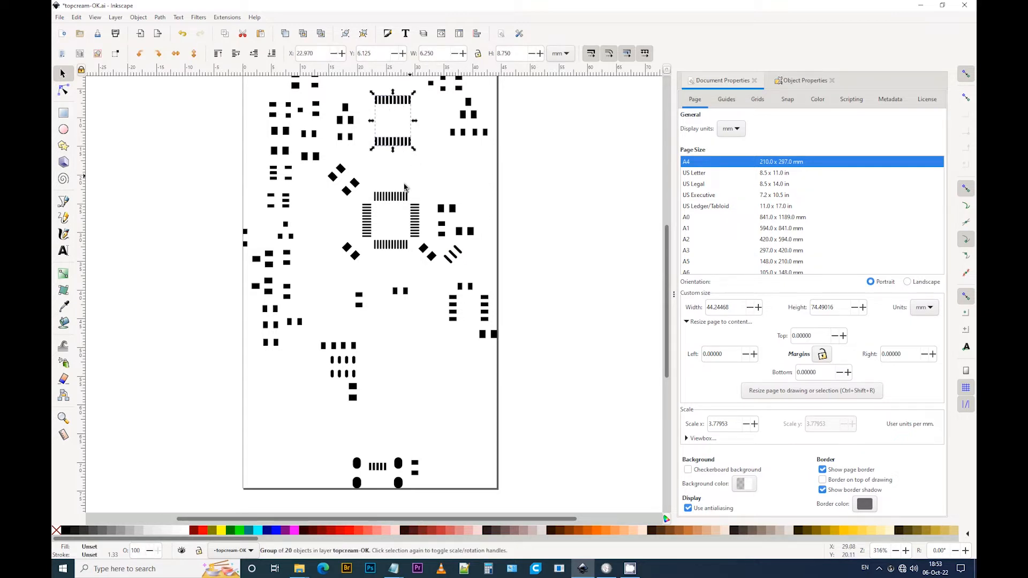
# Step: Check the grouping of the five narrow pads at the lower edge and the two pad rows above the chip
pyautogui.click(386, 468)
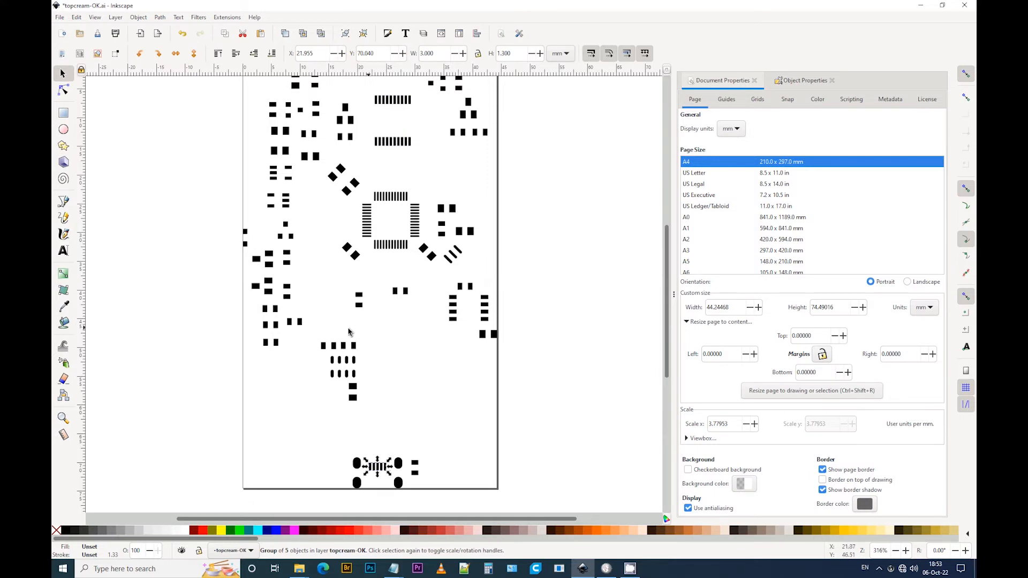
pyautogui.click(386, 102)
pyautogui.hotkey('ctrl', 'z')
# Step: Group the narrow pads on all four sides of the central chip, undoing a trial move of them off the board first
pyautogui.moveTo(368, 225); pyautogui.dragTo(412, 253)
pyautogui.moveTo(387, 203); pyautogui.dragTo(411, 242)
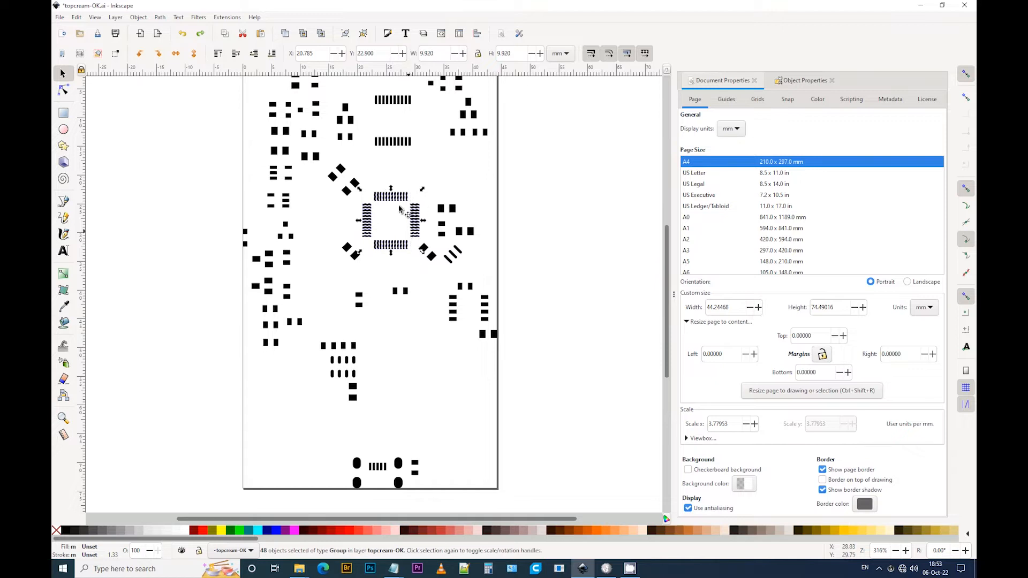
pyautogui.moveTo(405, 201); pyautogui.dragTo(578, 161)
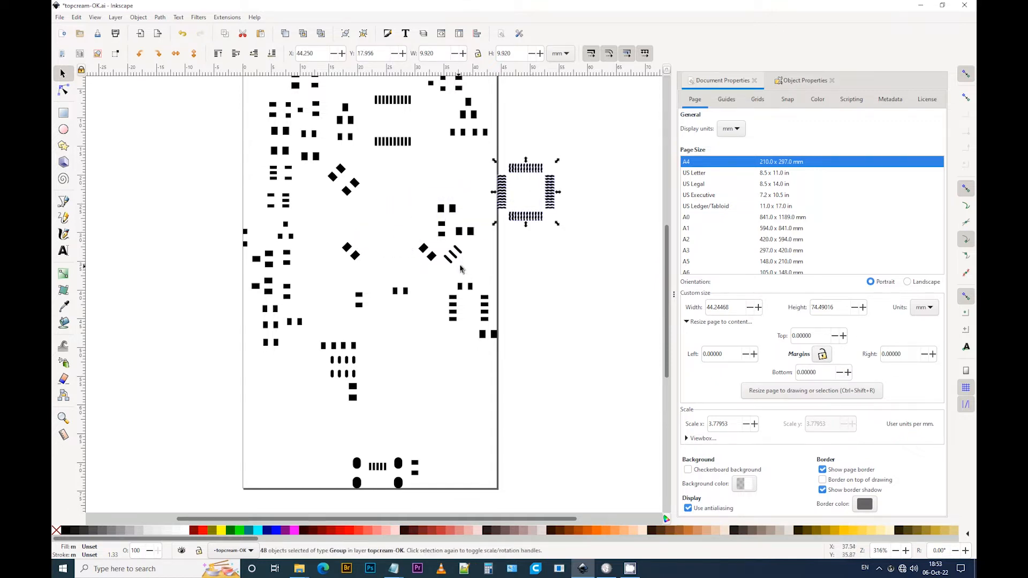
pyautogui.hotkey('ctrl', 'z')
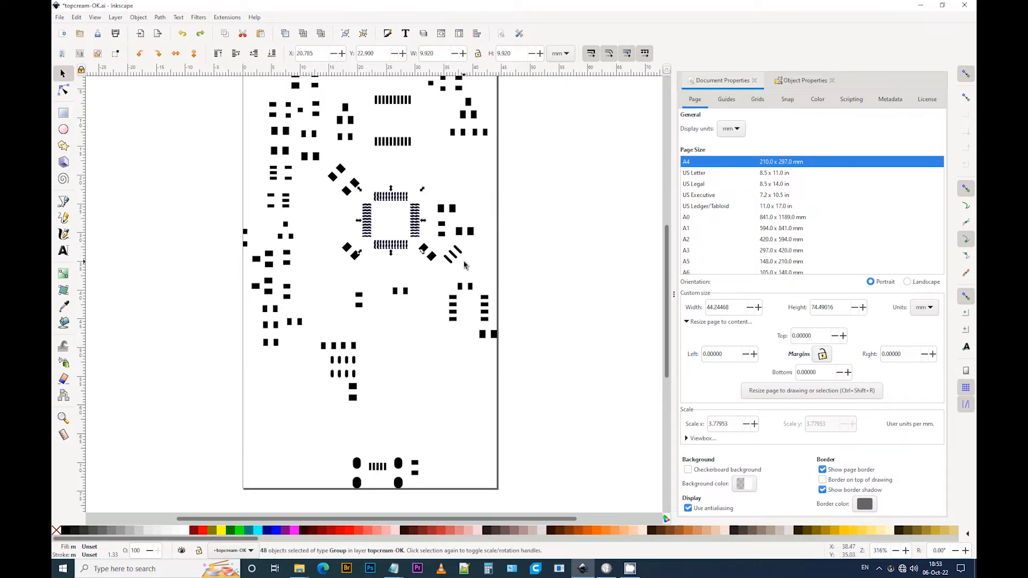
pyautogui.hotkey('ctrl', 'g')
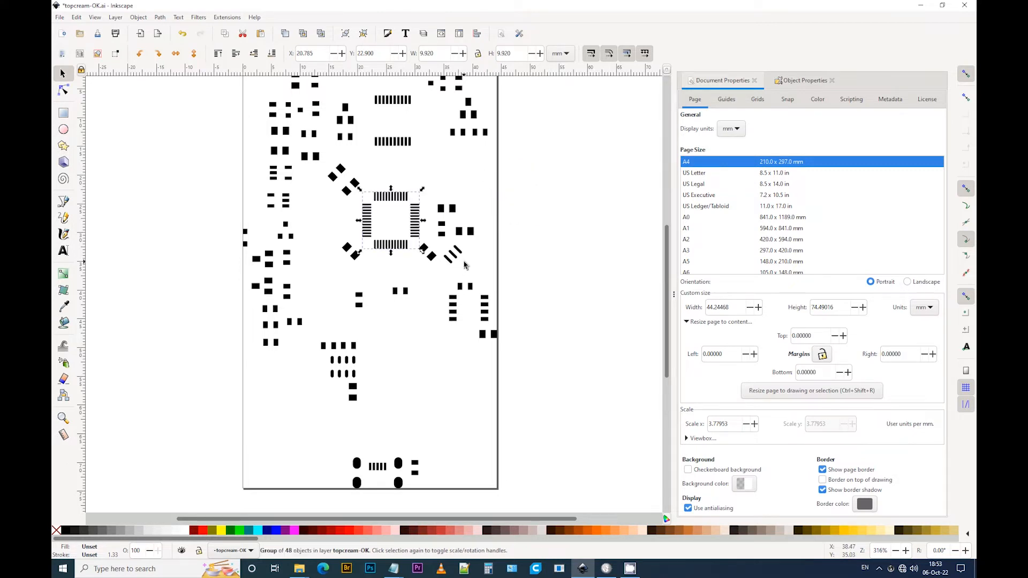
# Step: Group all the remaining ungrouped pads together, leaving the existing fine-pitch pad groups out of the selection
pyautogui.click(577, 266)
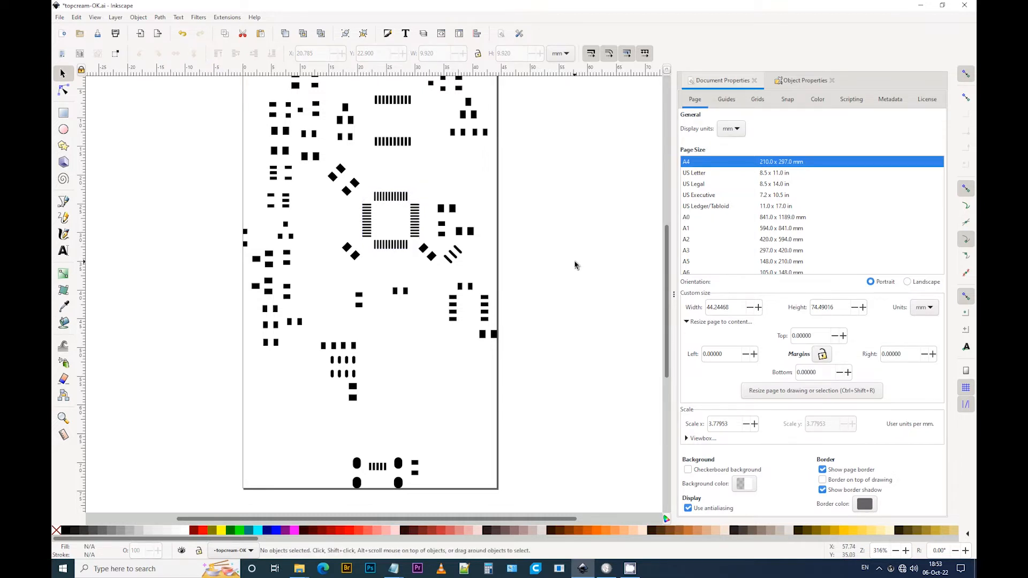
pyautogui.hotkey('ctrl', 'a')
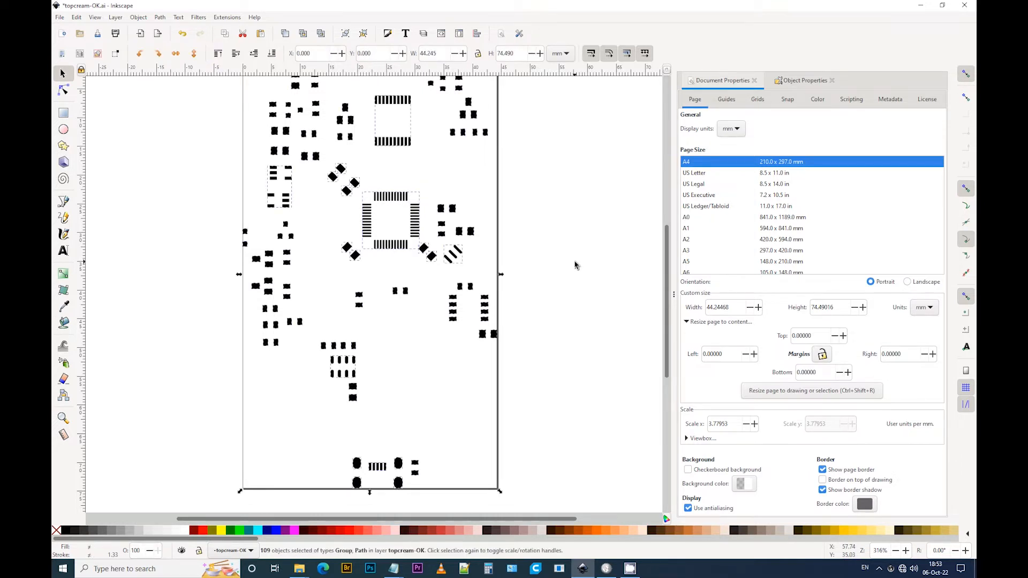
pyautogui.keyDown('shift'); pyautogui.click(399, 250); pyautogui.keyUp('shift')
pyautogui.keyDown('shift'); pyautogui.click(398, 147); pyautogui.keyUp('shift')
pyautogui.keyDown('shift'); pyautogui.click(289, 208); pyautogui.keyUp('shift')
pyautogui.keyDown('shift'); pyautogui.click(333, 364); pyautogui.keyUp('shift')
pyautogui.press('ctrl')
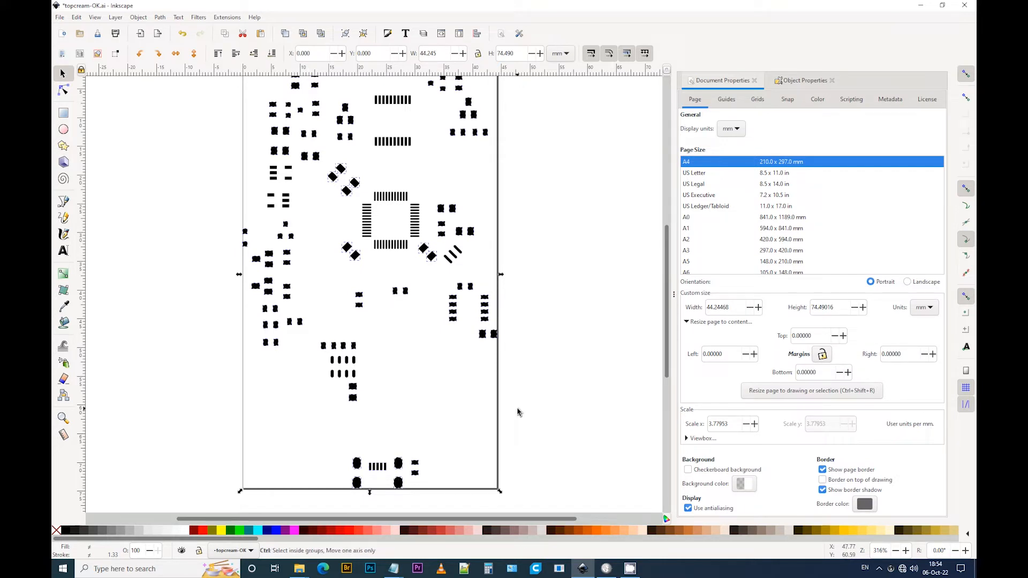
pyautogui.hotkey('ctrl', 'g')
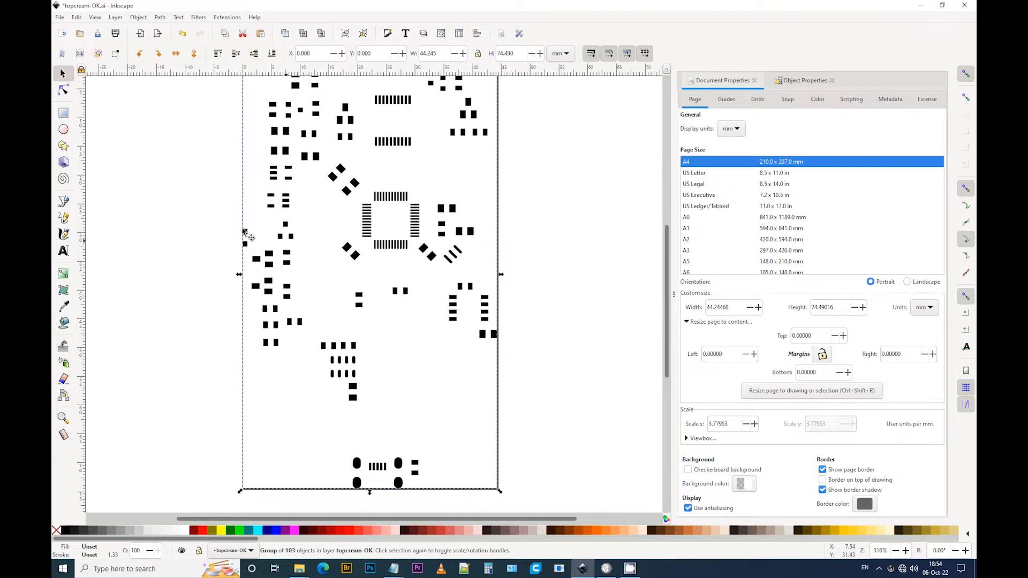
# Step: Save the drawing as topcream-OK.svg in Inkscape SVG format in the dxf folder
pyautogui.click(57, 17)
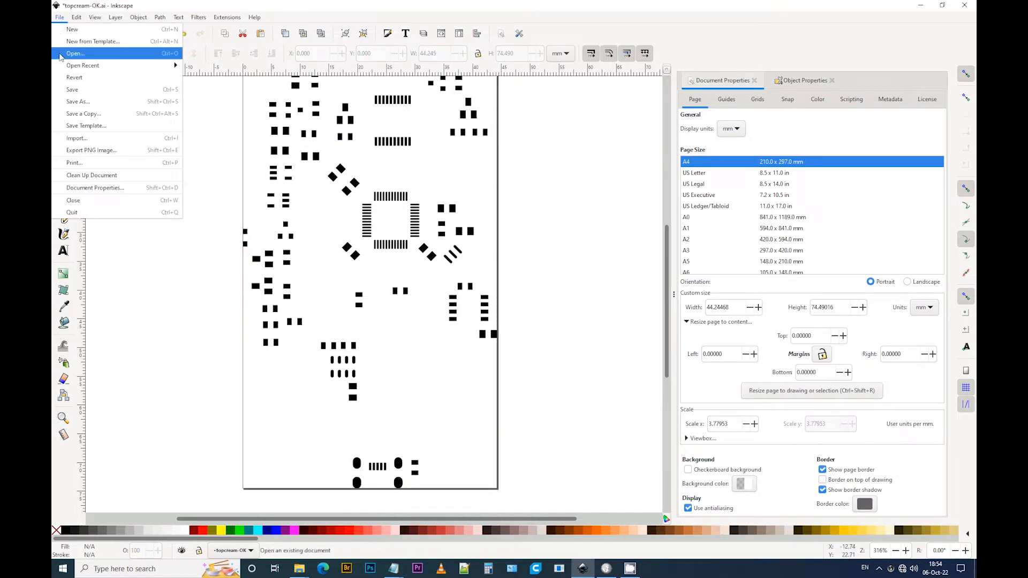
pyautogui.click(112, 106)
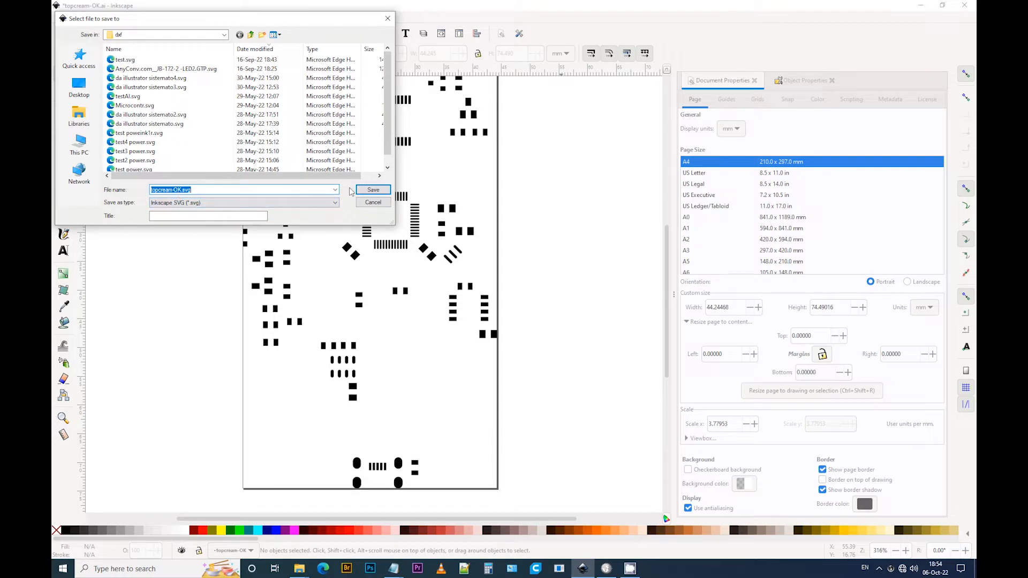
pyautogui.click(373, 191)
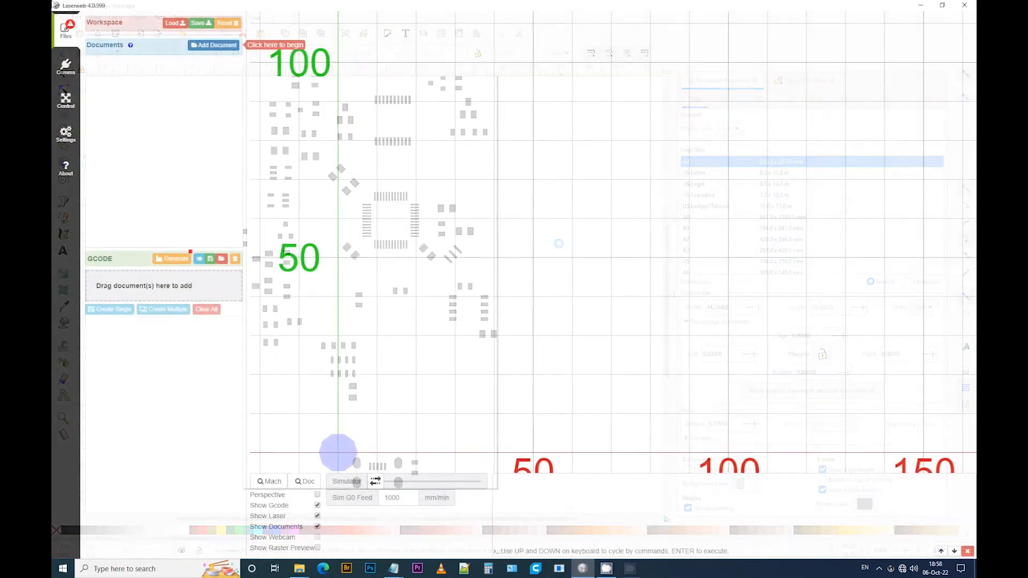
# Step: In LaserWeb, load the document topcream-OK.svg and expand its tree to list the individual pad groups
pyautogui.click(217, 48)
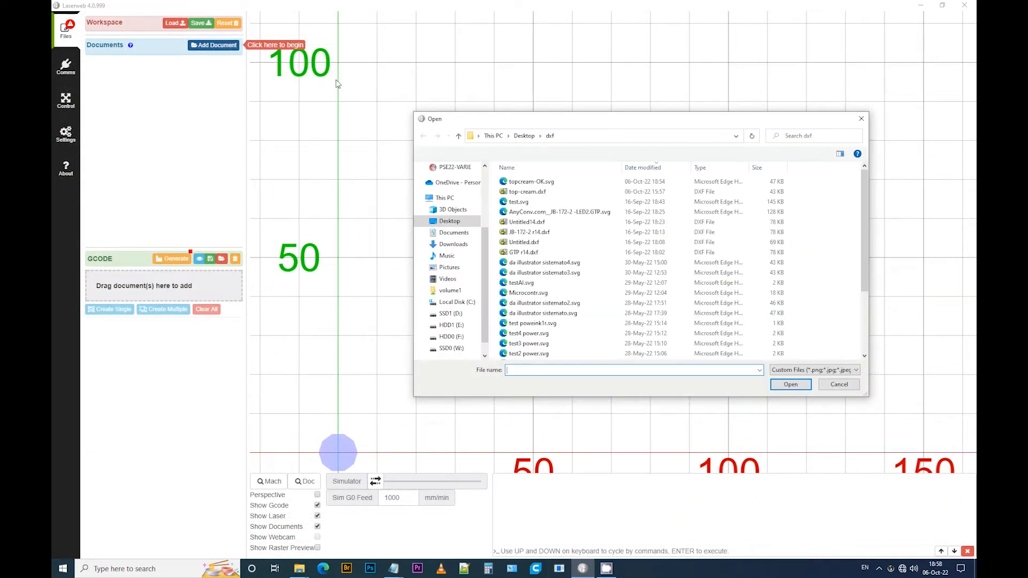
pyautogui.doubleClick(524, 182)
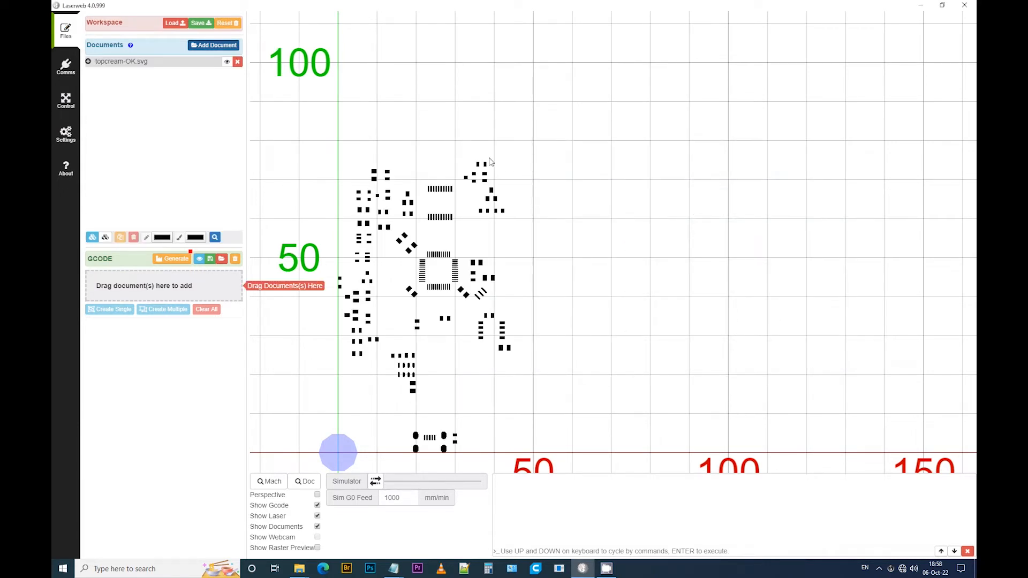
pyautogui.click(88, 61)
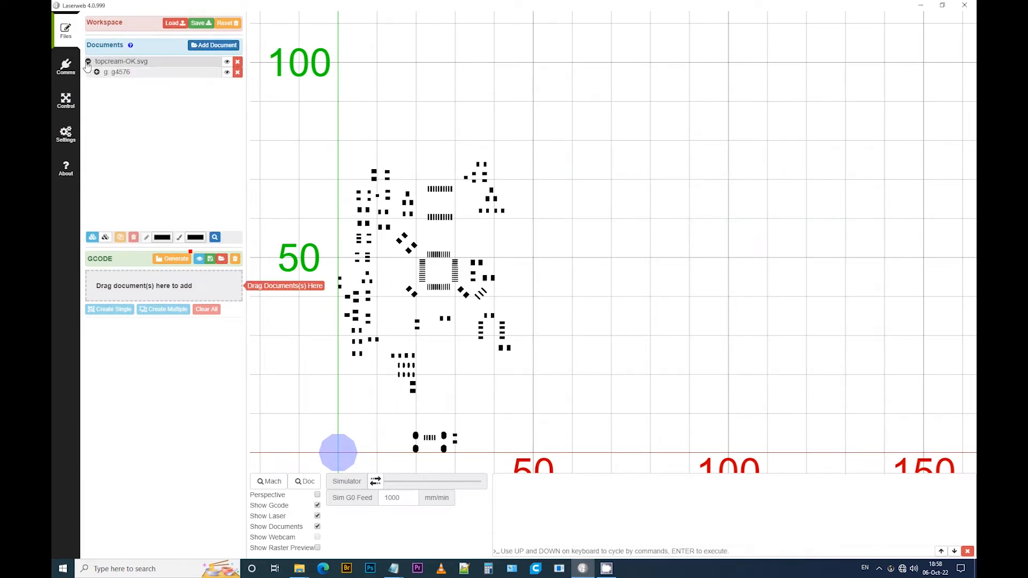
pyautogui.click(97, 73)
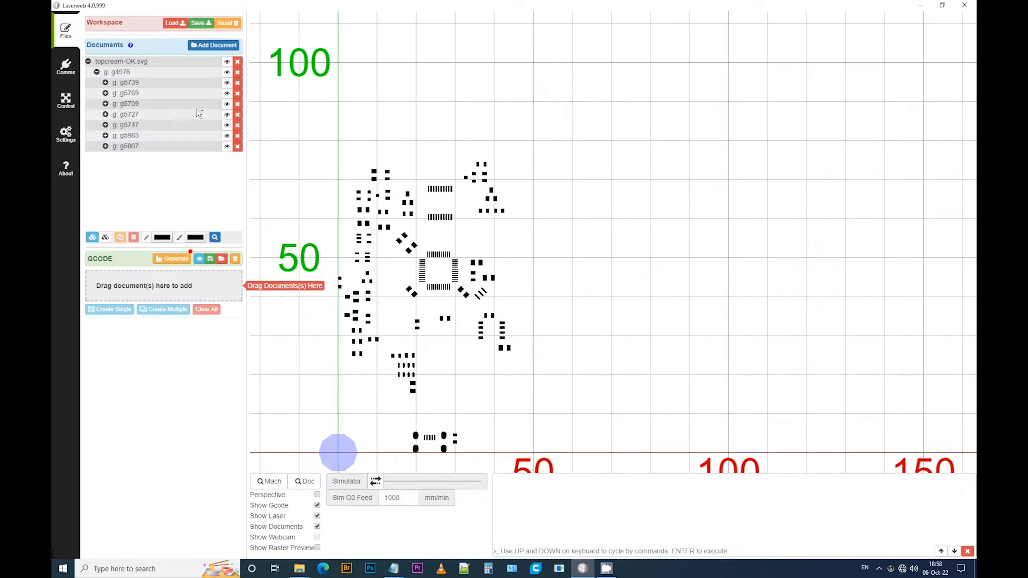
# Step: Hide and show the pad groups one at a time to identify which pads each group contains
pyautogui.click(228, 96)
pyautogui.click(228, 95)
pyautogui.click(226, 105)
pyautogui.click(227, 115)
pyautogui.click(227, 116)
pyautogui.click(228, 127)
pyautogui.click(227, 137)
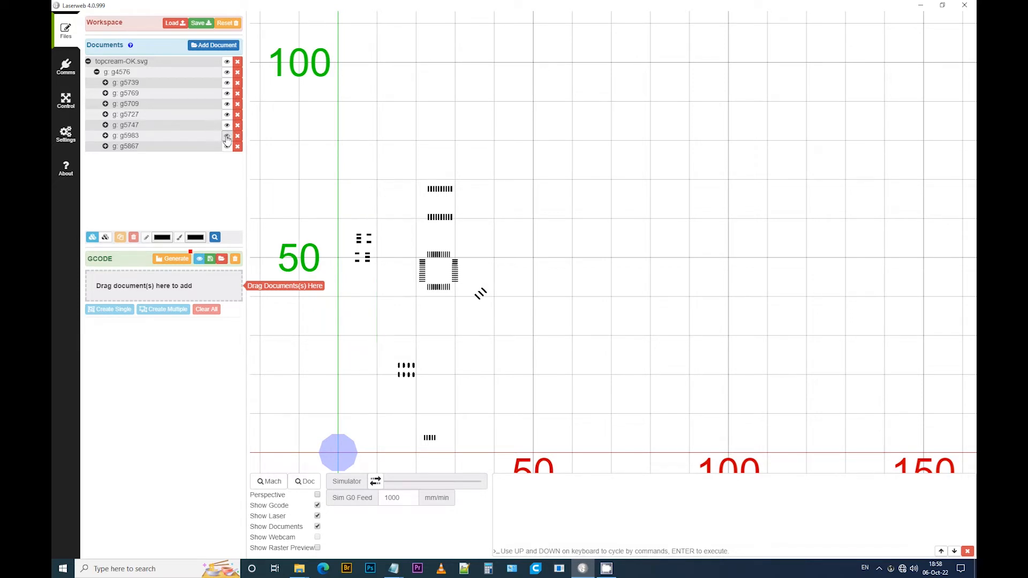
pyautogui.click(227, 138)
pyautogui.click(227, 138)
pyautogui.click(227, 138)
pyautogui.click(228, 148)
pyautogui.click(228, 148)
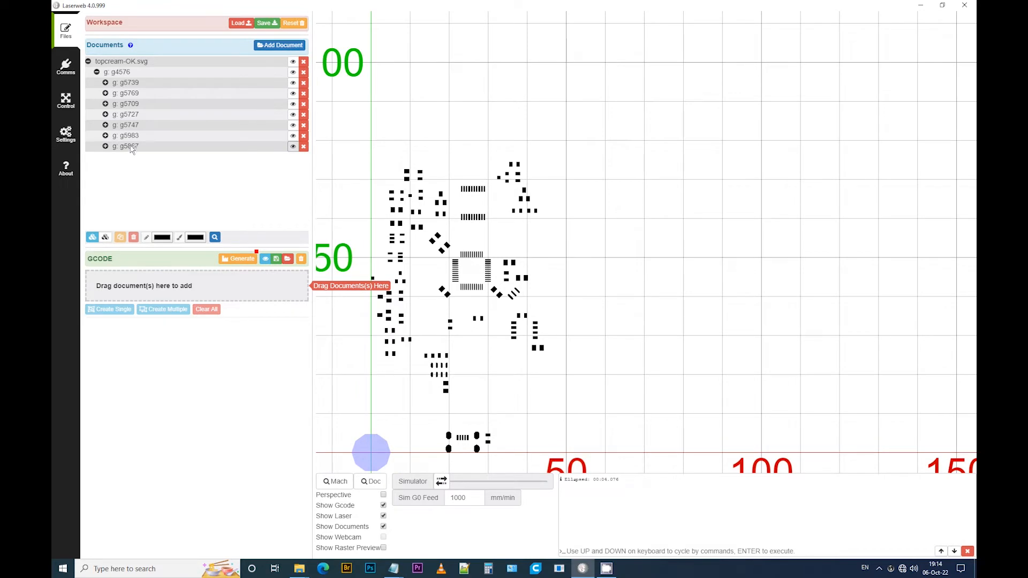
# Step: Create a Laser Cut operation from the central chip's pad group g5867 and name it STM
pyautogui.moveTo(131, 149); pyautogui.dragTo(136, 284)
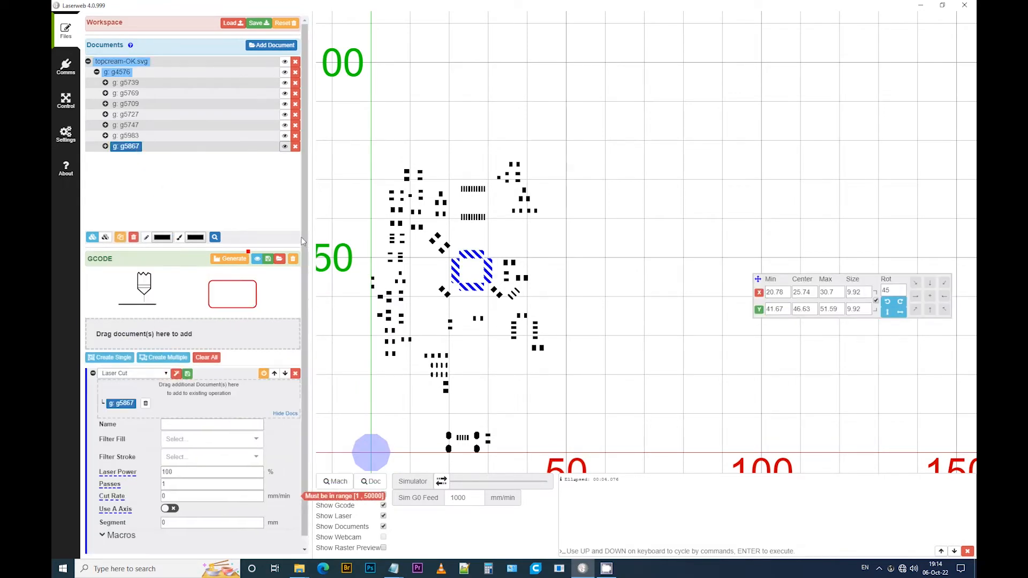
pyautogui.click(185, 423)
pyautogui.write('STM')
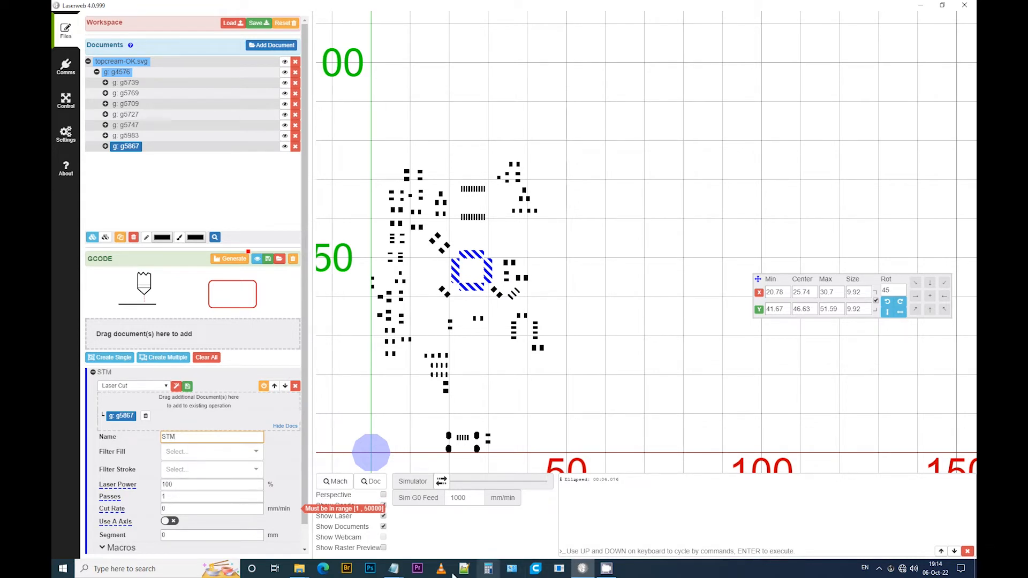
# Step: Consult the STM settings in the Notepad notes, and set the operation to 4% laser power, 4 passes and a 450 mm/min cut rate
pyautogui.click(394, 570)
pyautogui.click(353, 539)
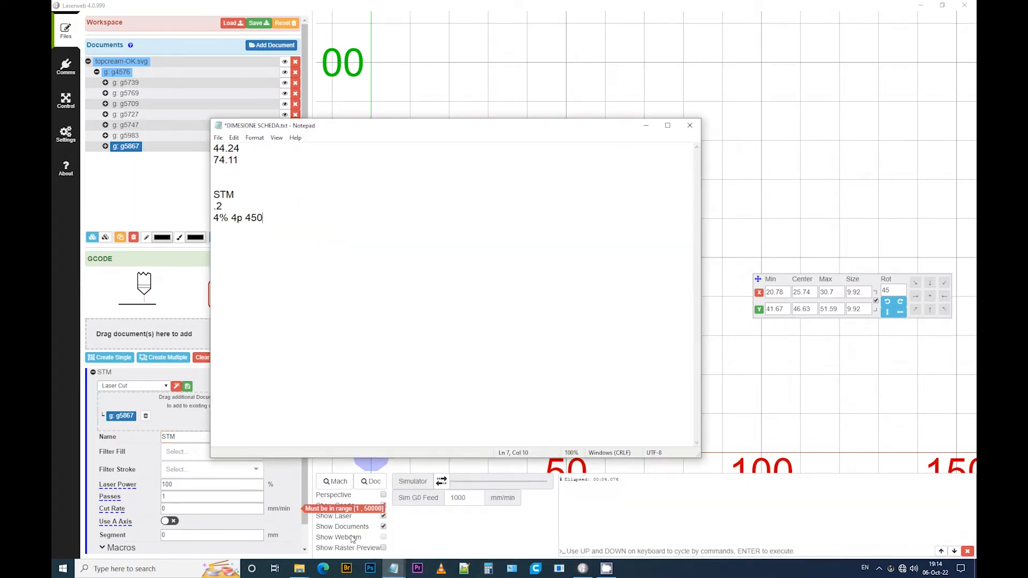
pyautogui.click(646, 126)
pyautogui.doubleClick(182, 485)
pyautogui.write('4')
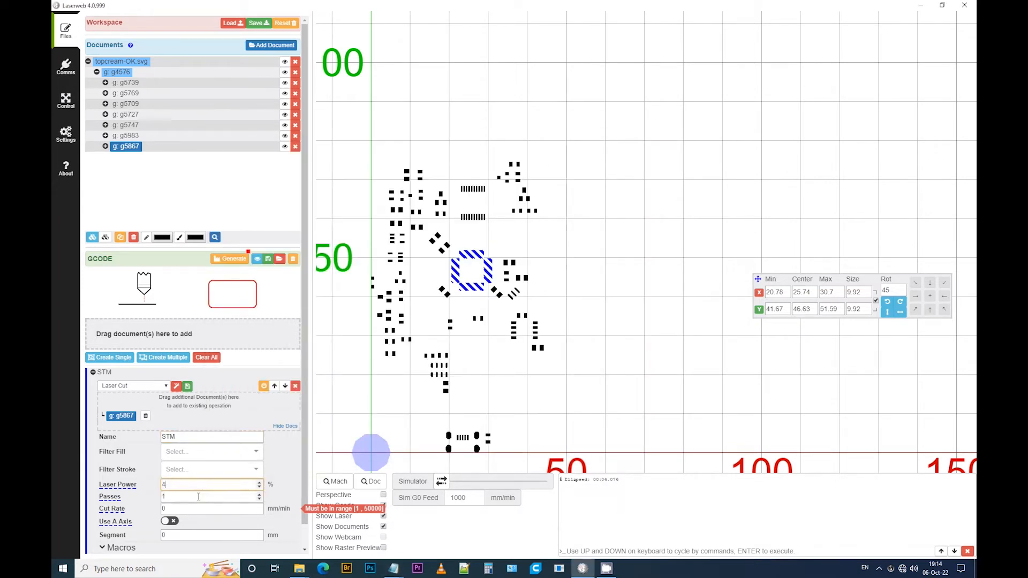
pyautogui.doubleClick(189, 497)
pyautogui.doubleClick(165, 509)
pyautogui.write('45')
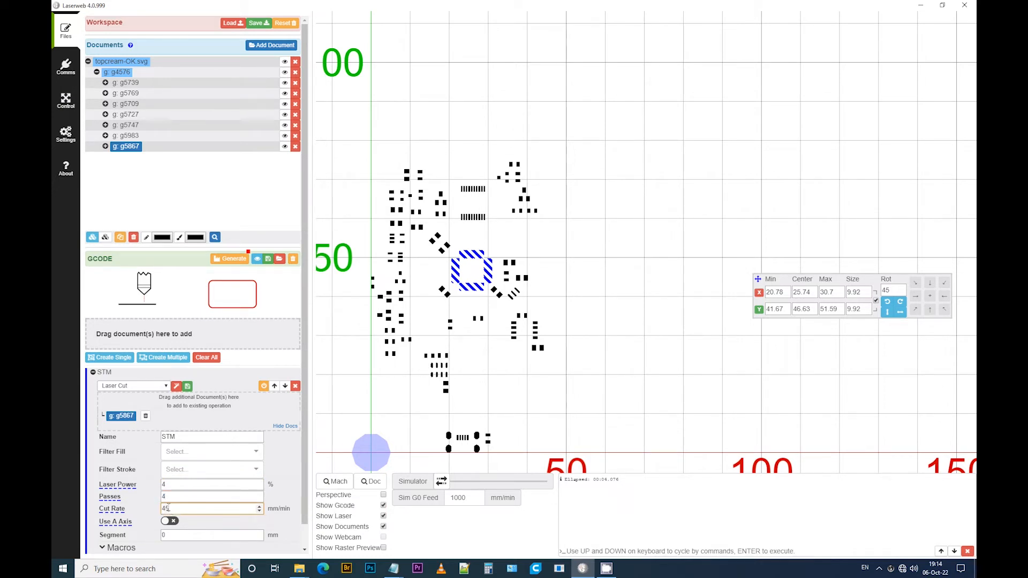
# Step: Change the STM operation to Laser Cut Inside with a 0.2 mm laser diameter, and collapse its settings
pyautogui.click(165, 386)
pyautogui.click(123, 402)
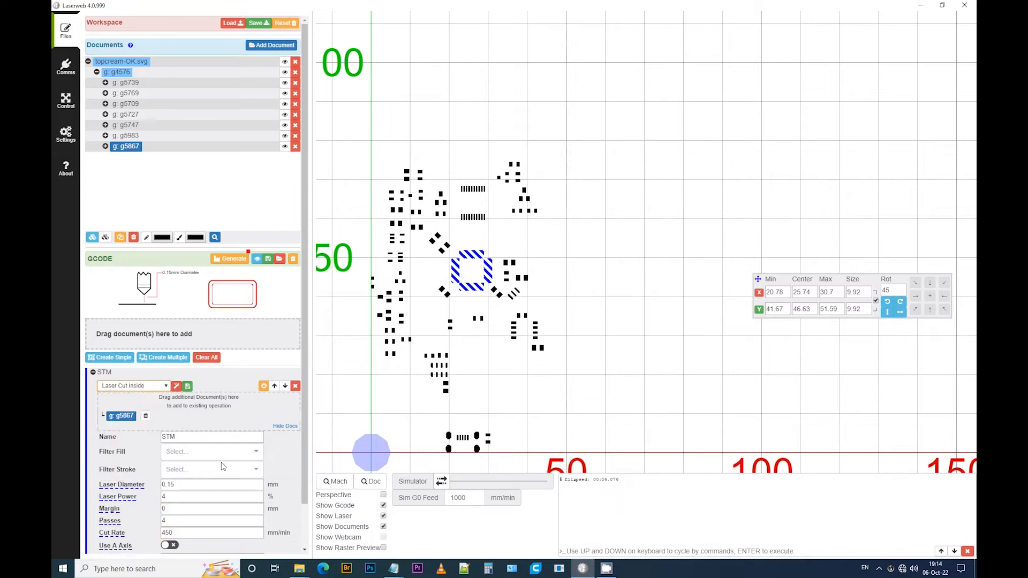
pyautogui.click(171, 484)
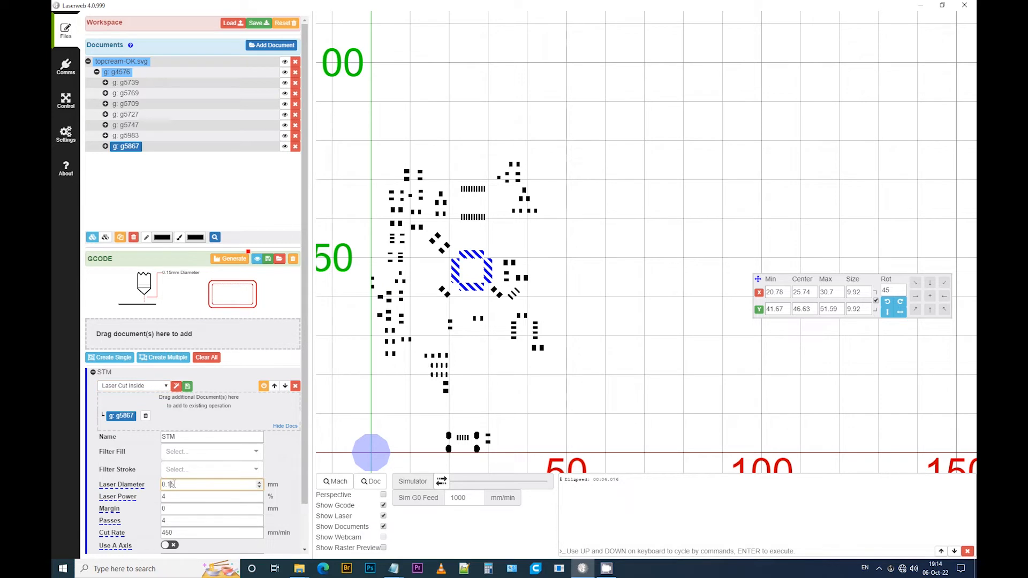
pyautogui.press('BackSpace')
pyautogui.press('BackSpace')
pyautogui.write('2')
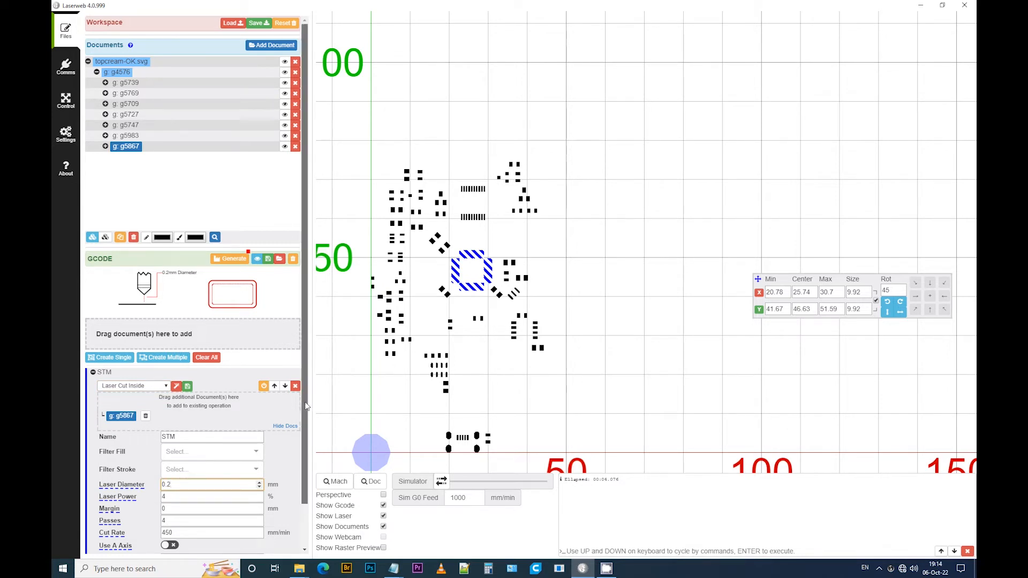
pyautogui.scroll(-1, 171, 403)
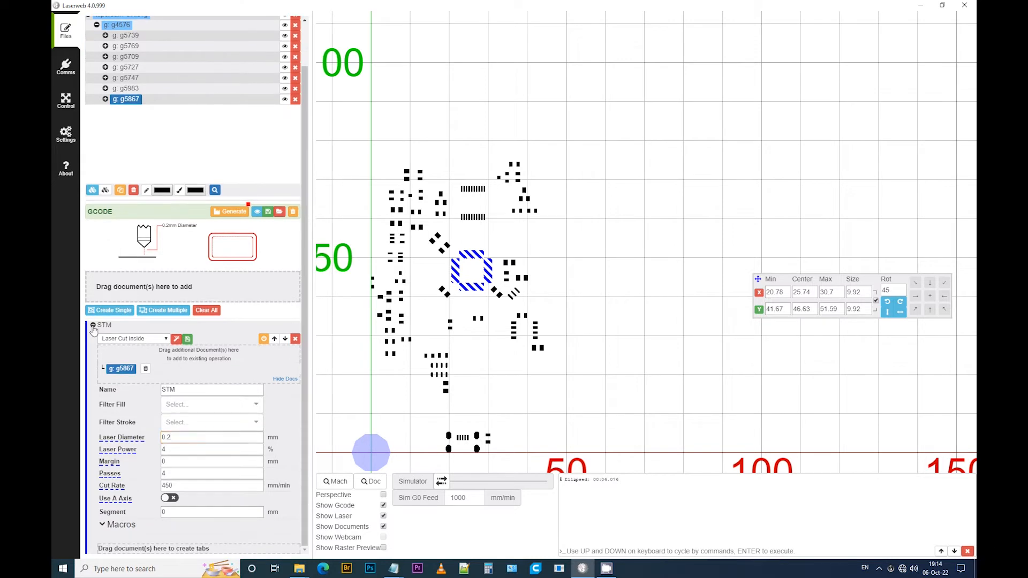
pyautogui.click(94, 326)
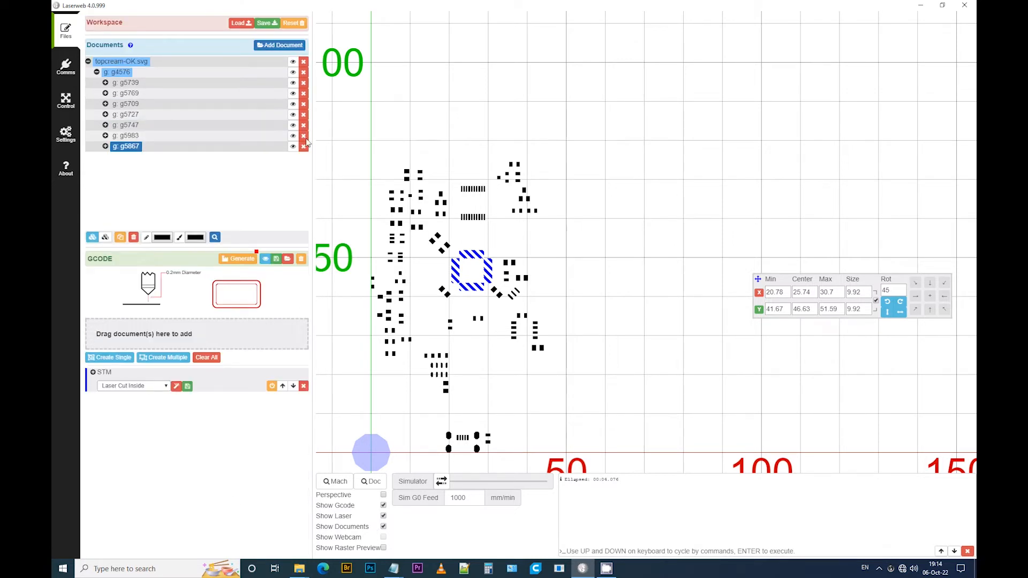
# Step: Create a Laser Cut operation from group g5769, the two pad rows above the chip, and name it LGTF
pyautogui.click(127, 103)
pyautogui.click(127, 94)
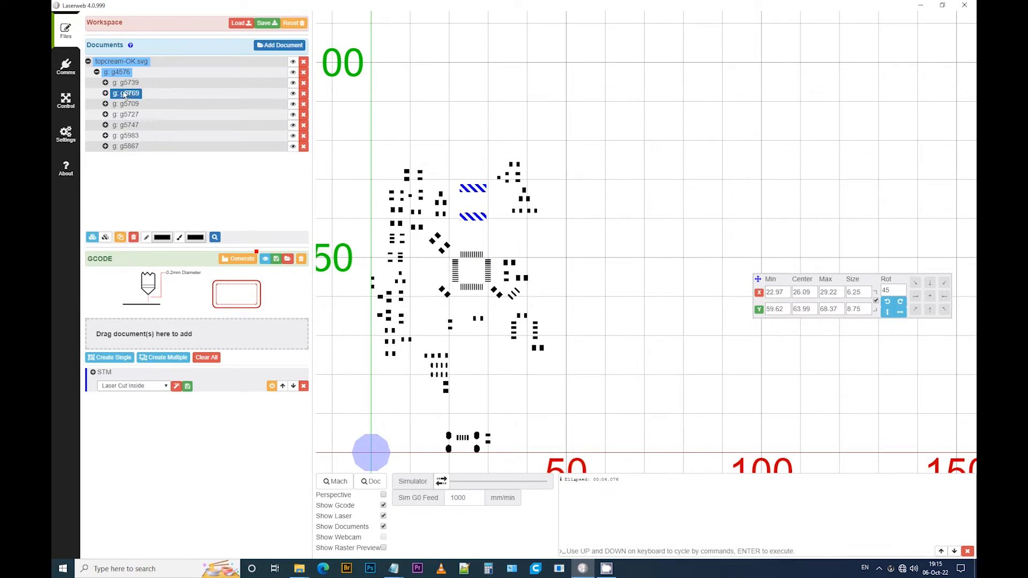
pyautogui.moveTo(124, 94); pyautogui.dragTo(164, 341)
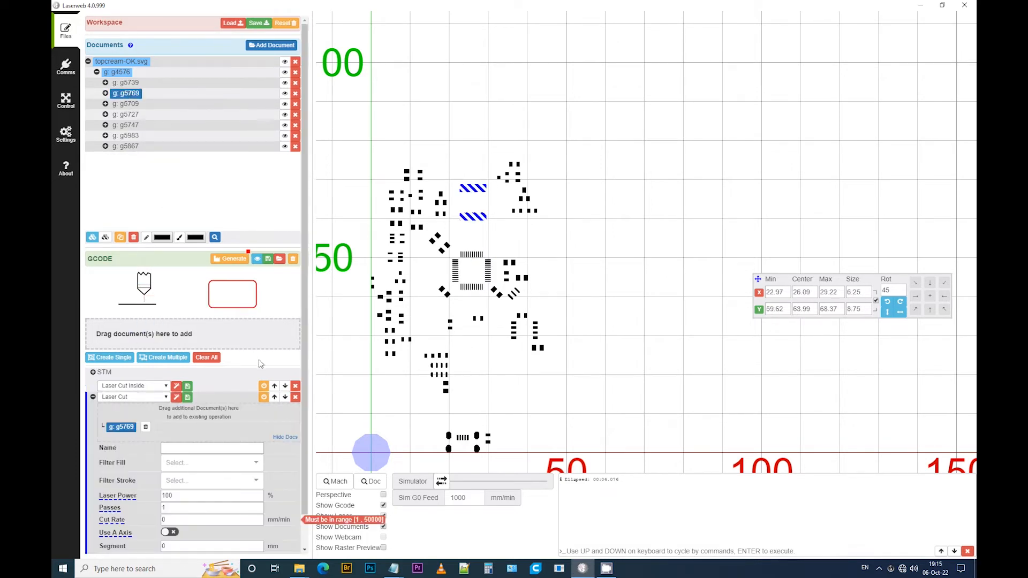
pyautogui.click(174, 444)
pyautogui.write('LGTF')
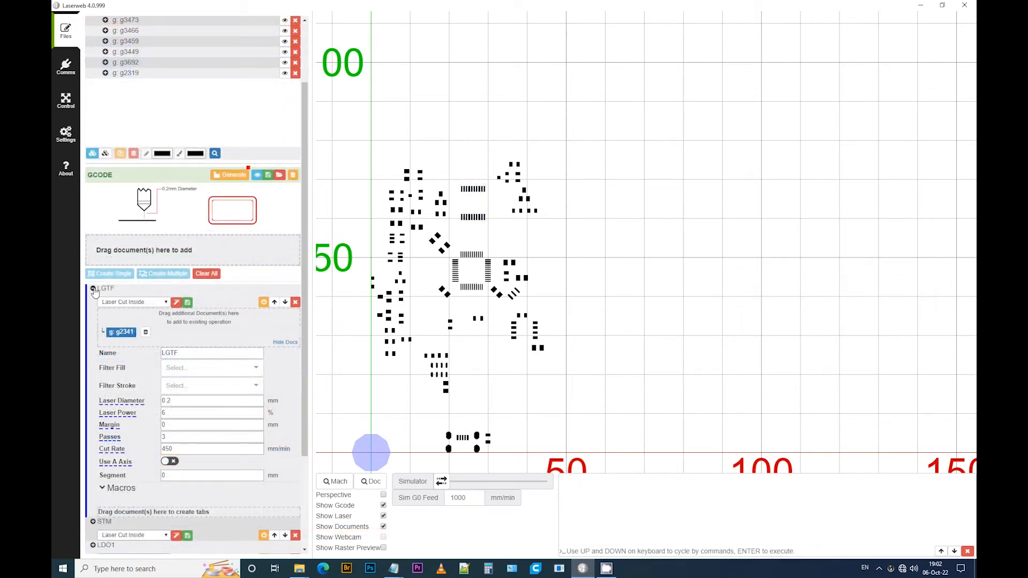
# Step: Collapse the LGTF operation and examine the laser settings of the other pad operations, such as MS5611 and USB
pyautogui.click(93, 290)
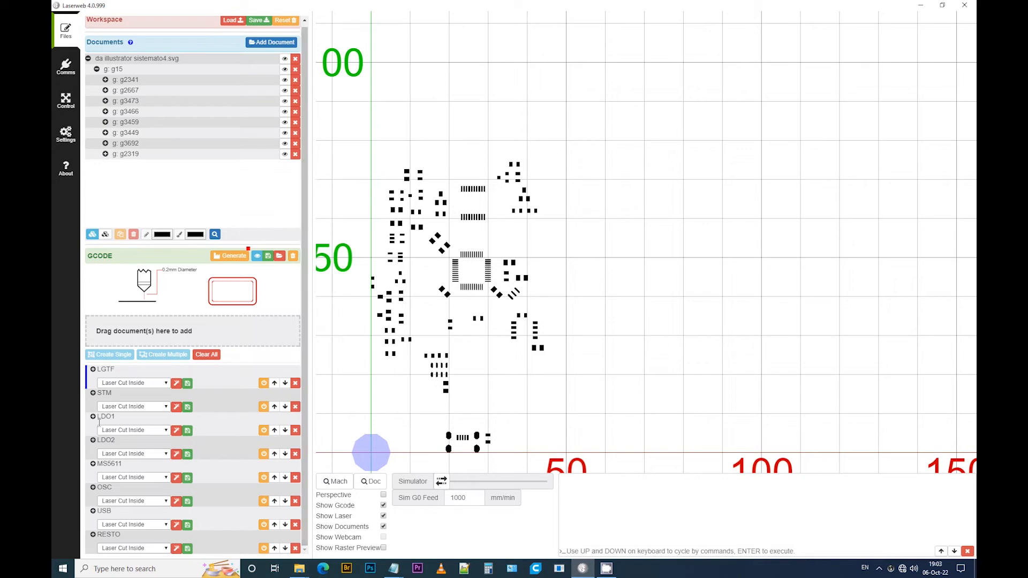
pyautogui.click(94, 466)
pyautogui.scroll(-1, 163, 454)
pyautogui.scroll(-2, 163, 454)
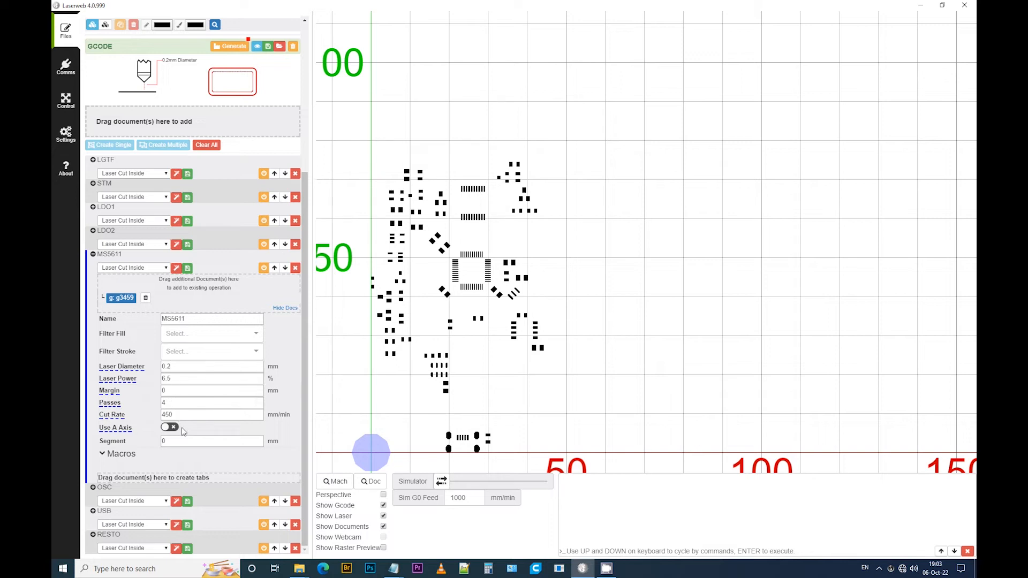
pyautogui.click(93, 254)
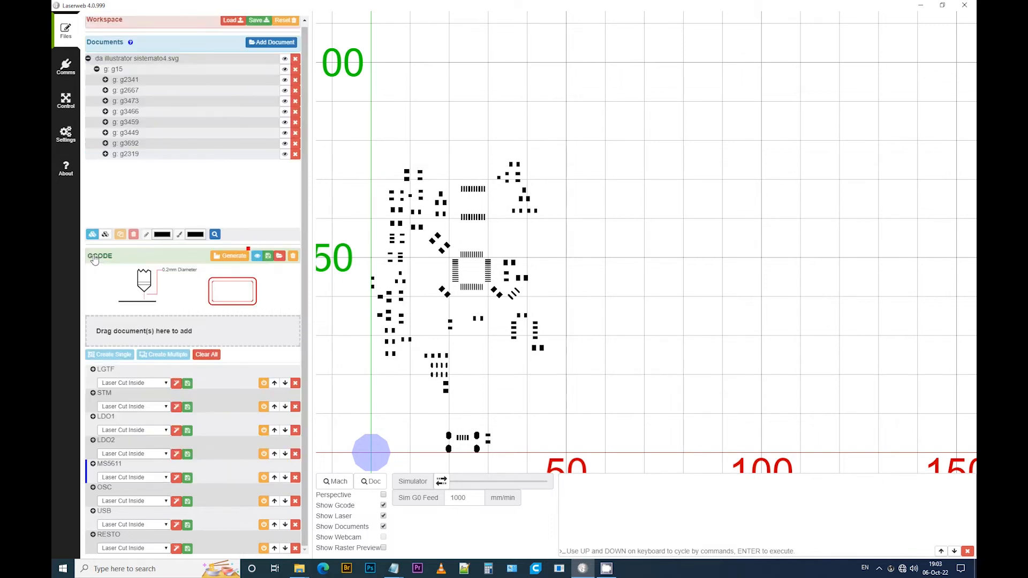
pyautogui.click(93, 513)
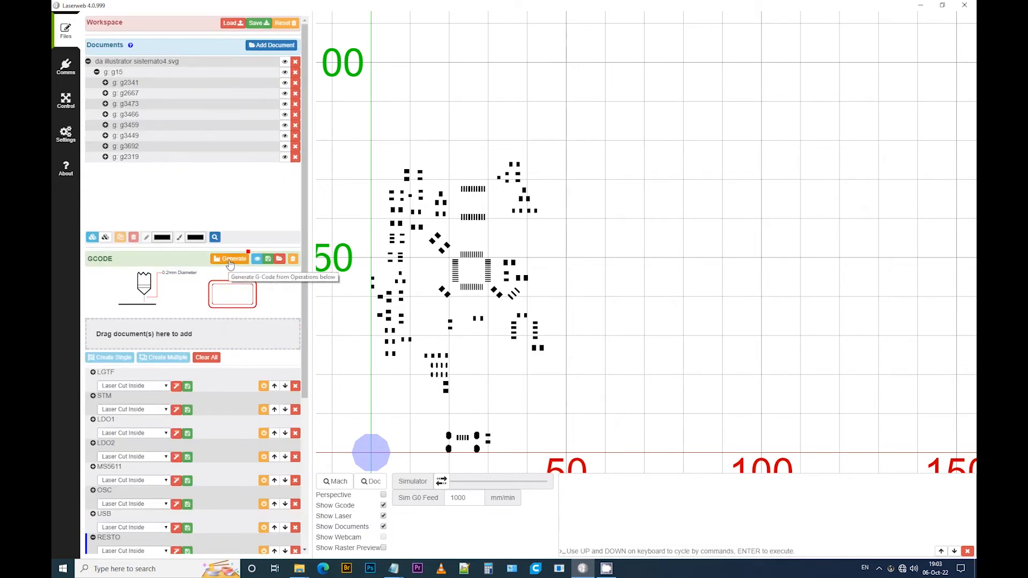
# Step: Generate the G-code from all the laser cutting operations and save it to a file
pyautogui.click(229, 262)
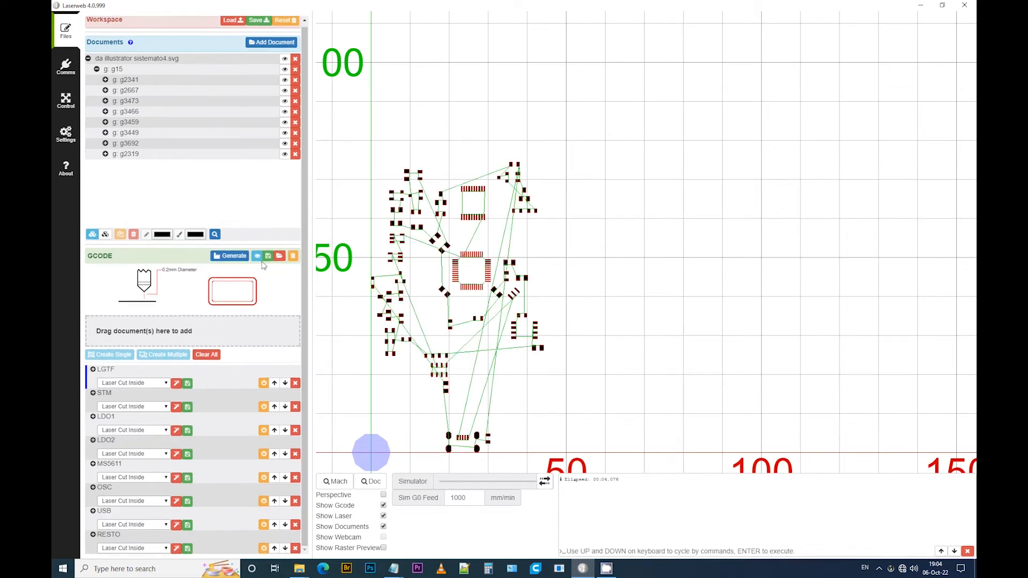
pyautogui.click(268, 257)
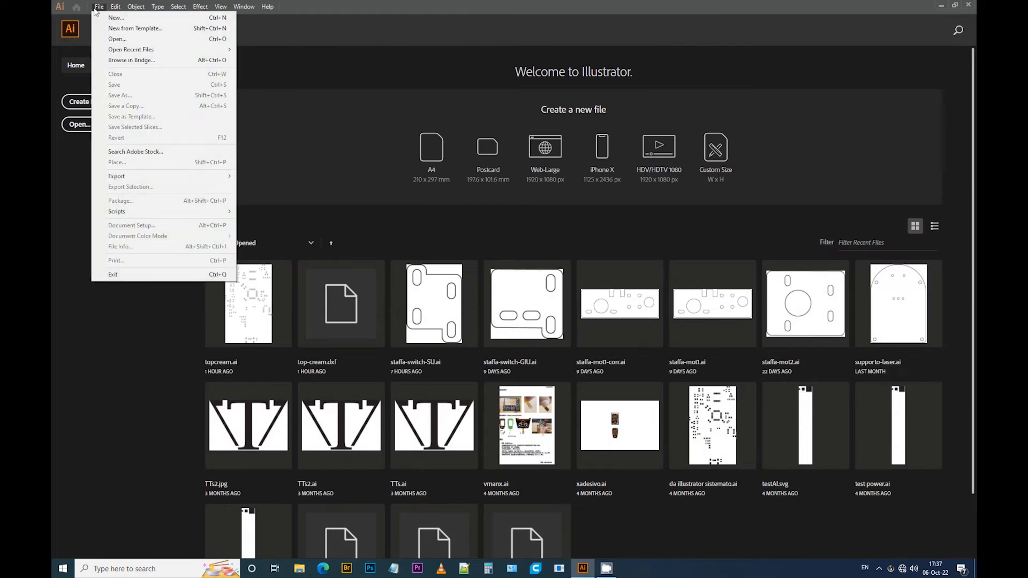
# Step: In Illustrator, create a new A4 portrait document with one artboard
pyautogui.click(443, 196)
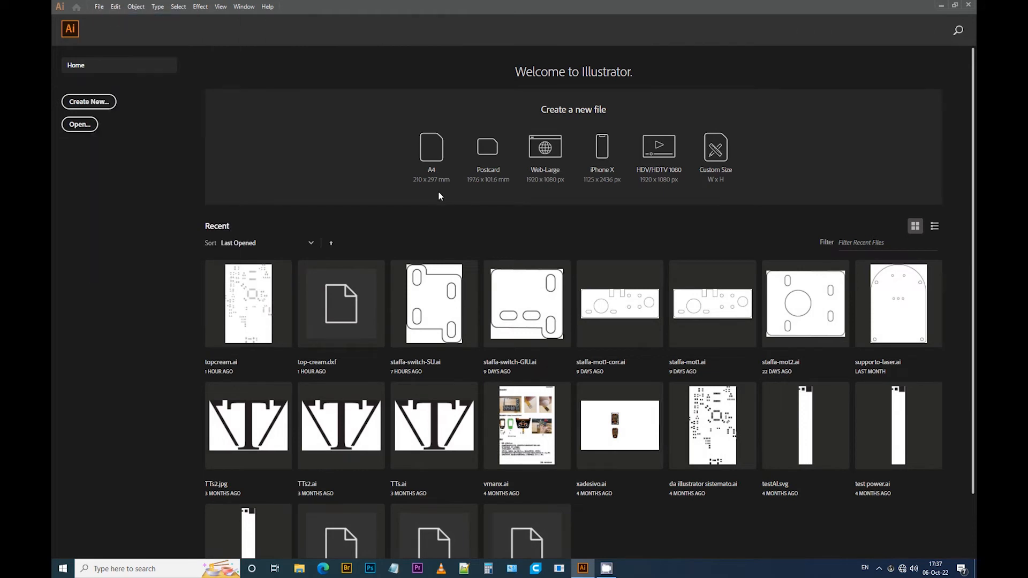
pyautogui.hotkey('ctrl', 'n')
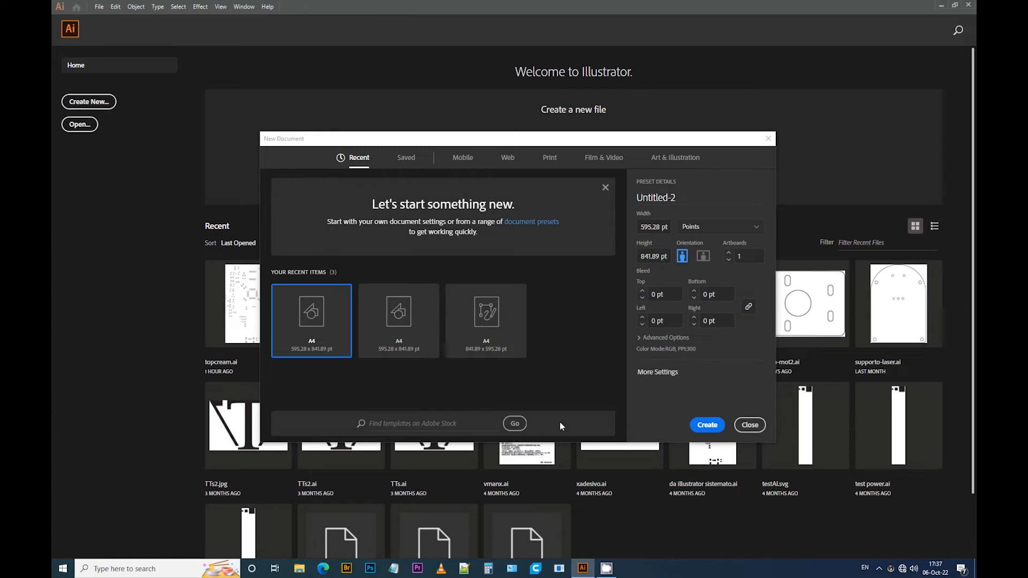
pyautogui.click(710, 427)
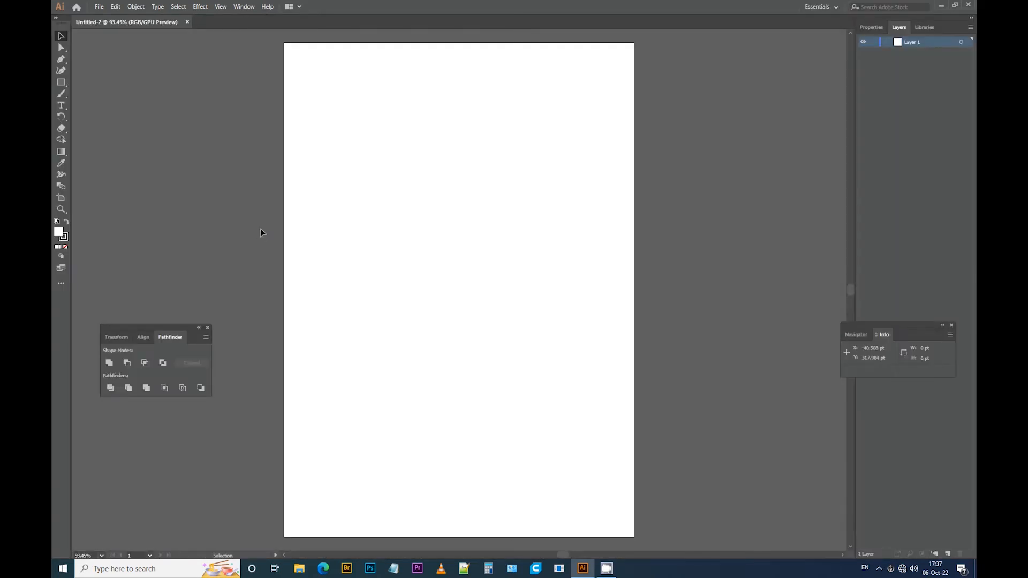
# Step: Place the file top-cream.dxf from the dxf folder with its import options shown
pyautogui.click(99, 7)
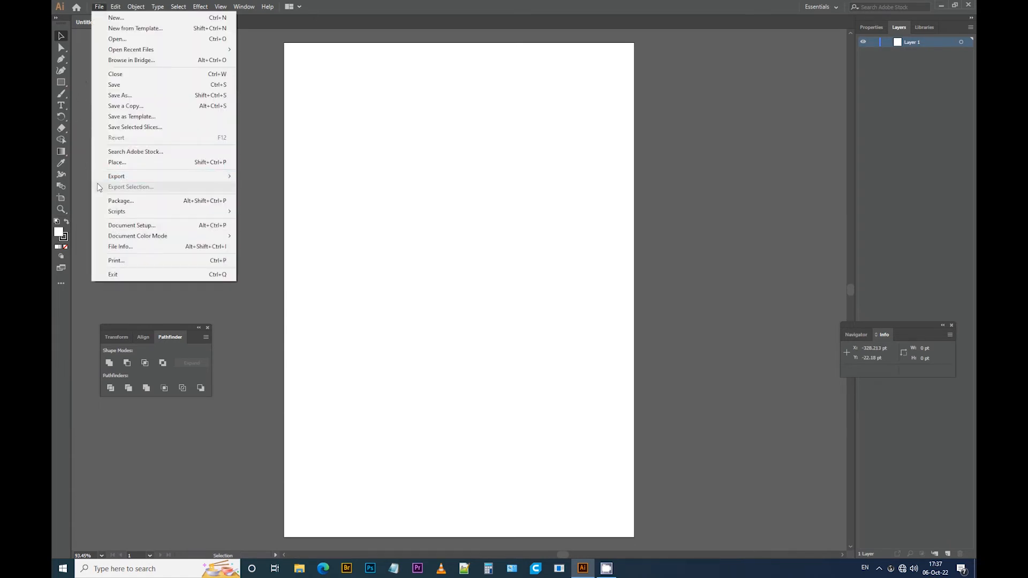
pyautogui.click(117, 163)
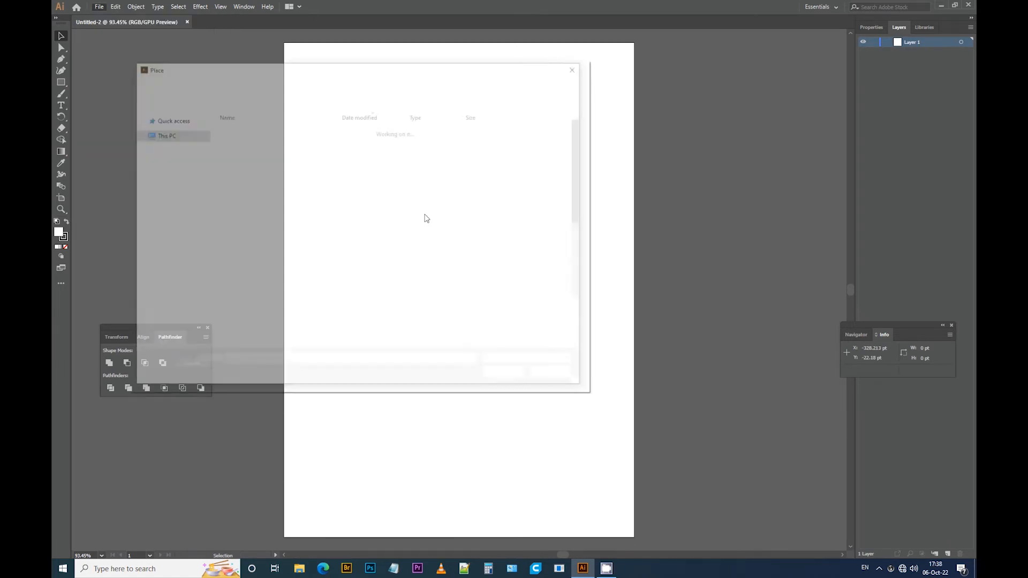
pyautogui.click(236, 139)
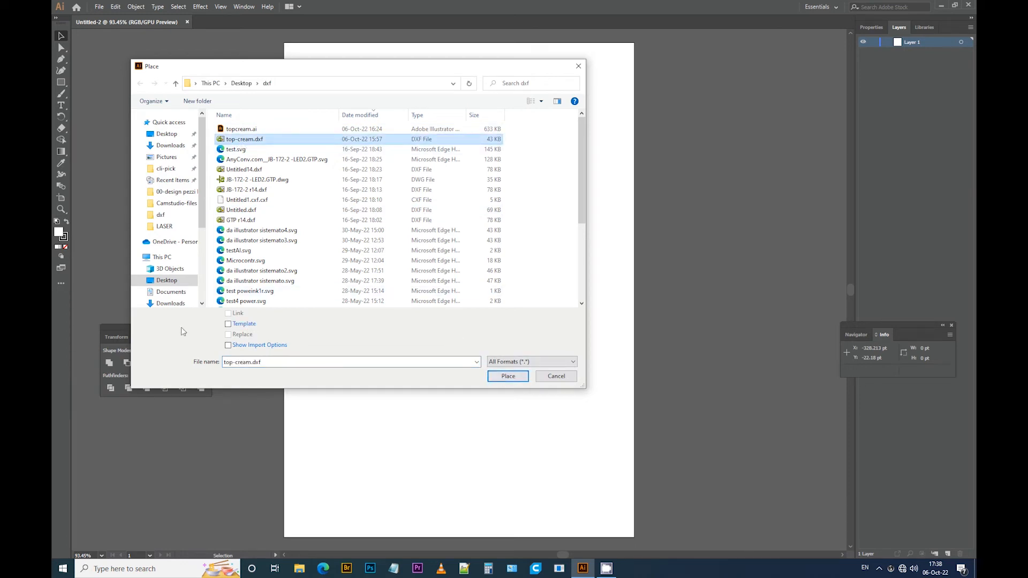
pyautogui.click(229, 346)
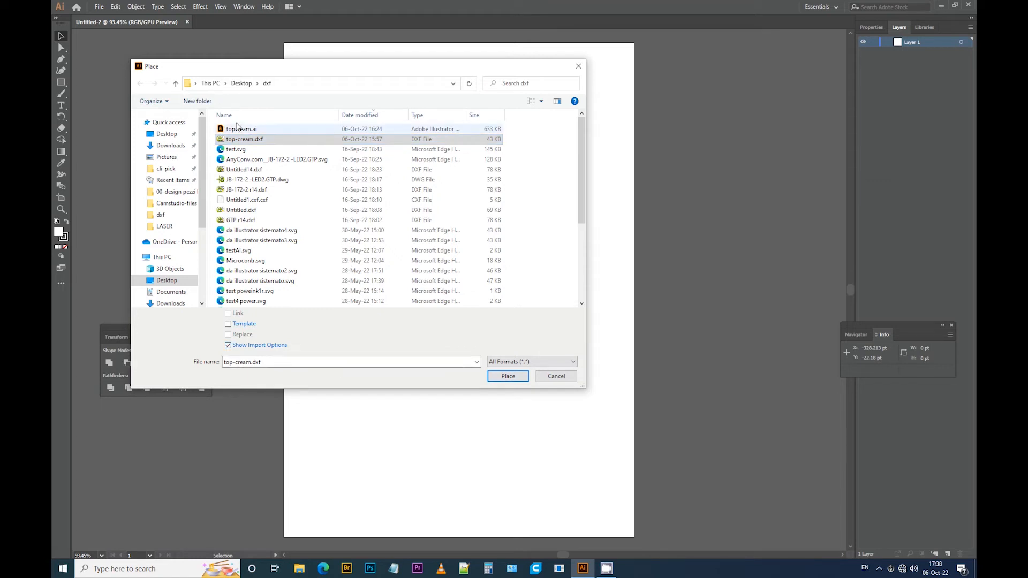
pyautogui.click(507, 377)
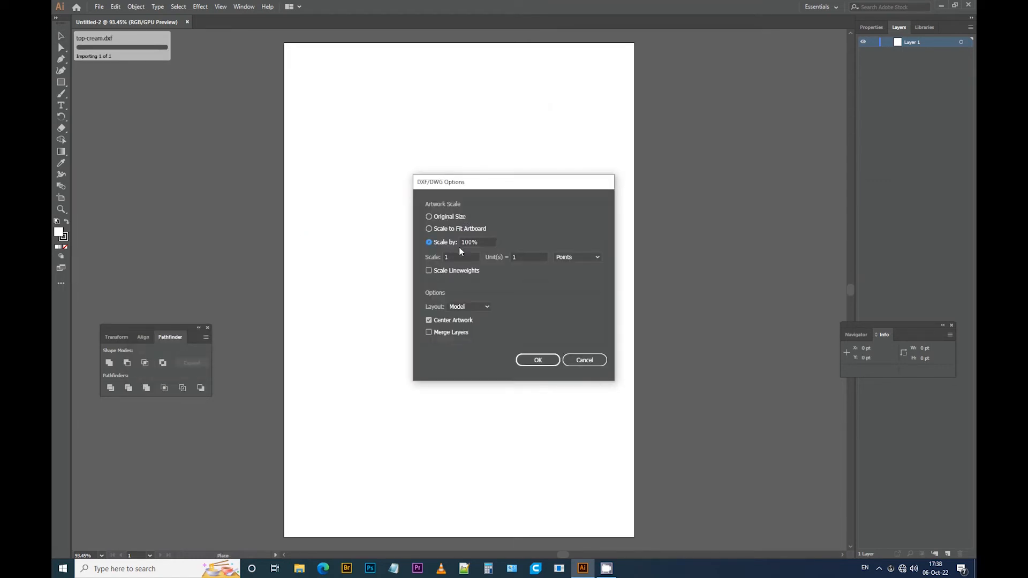
# Step: Set the DXF import scale to 1 unit = 1 millimetre and place the artwork on the artboard
pyautogui.click(457, 255)
pyautogui.click(518, 258)
pyautogui.click(429, 229)
pyautogui.click(429, 243)
pyautogui.click(463, 258)
pyautogui.click(518, 259)
pyautogui.click(595, 258)
pyautogui.click(595, 259)
pyautogui.click(580, 301)
pyautogui.doubleClick(539, 258)
pyautogui.write('1')
pyautogui.click(469, 259)
pyautogui.click(542, 361)
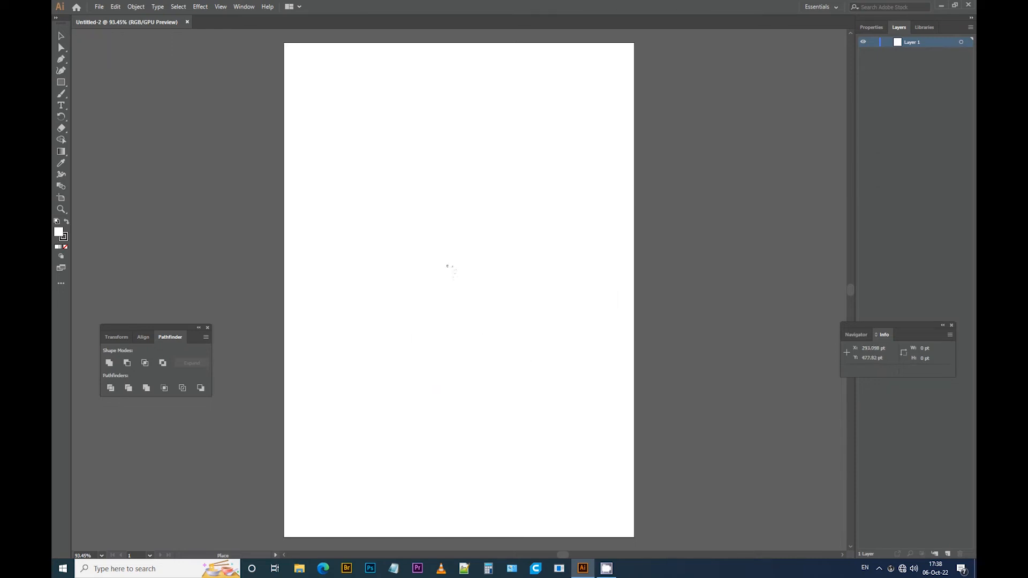
pyautogui.click(430, 191)
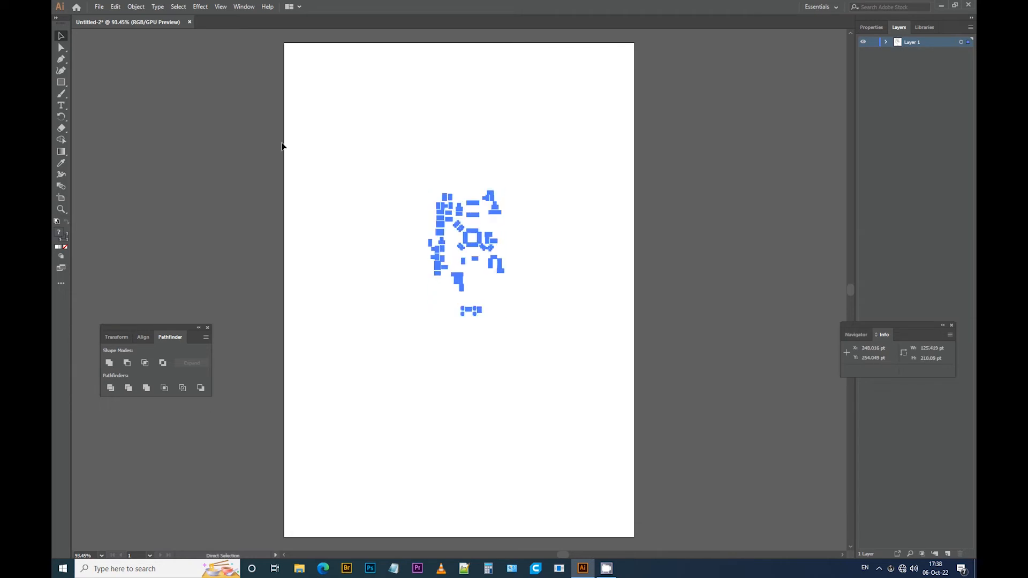
# Step: Show the rulers in millimetres and check the placed artwork's width and height in the transform values
pyautogui.hotkey('ctrl', 'r')
pyautogui.rightClick(326, 38)
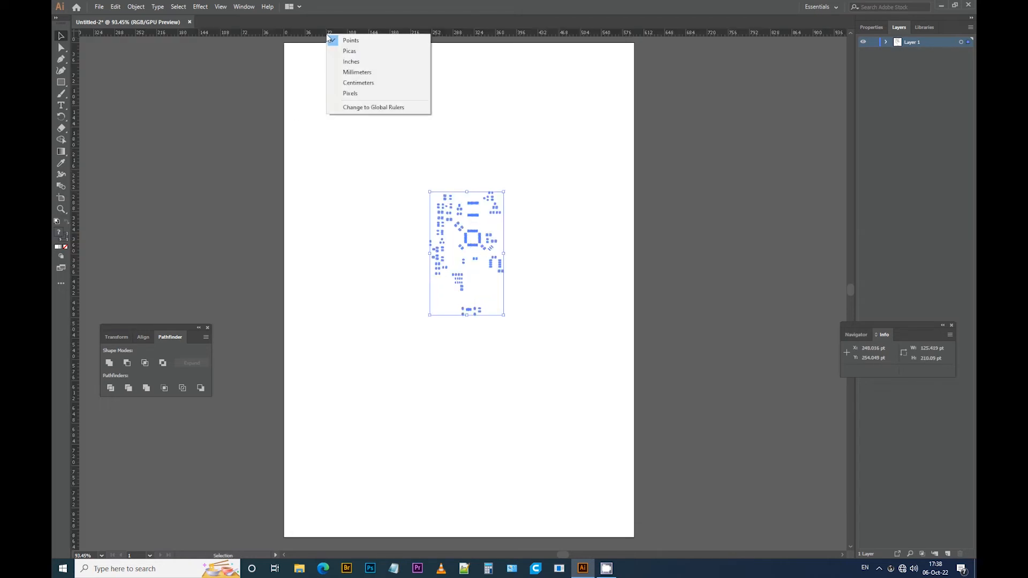
pyautogui.click(352, 75)
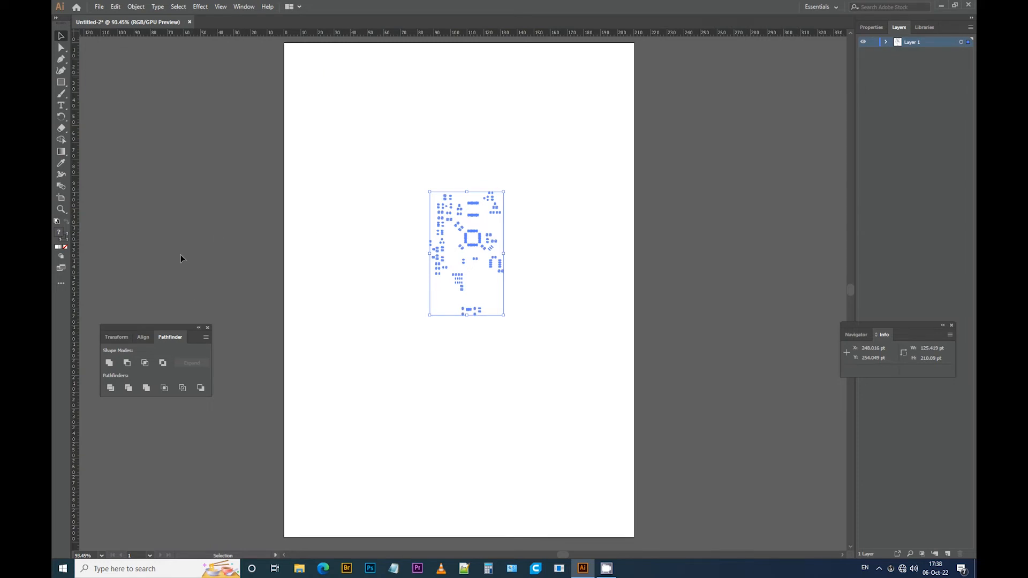
pyautogui.click(114, 338)
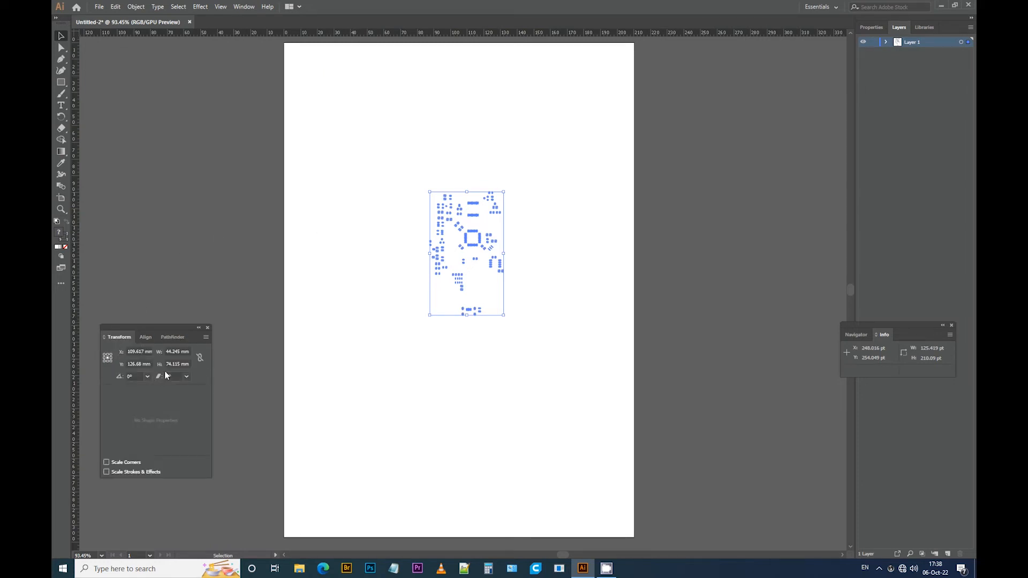
pyautogui.click(181, 352)
pyautogui.moveTo(178, 365); pyautogui.dragTo(171, 365)
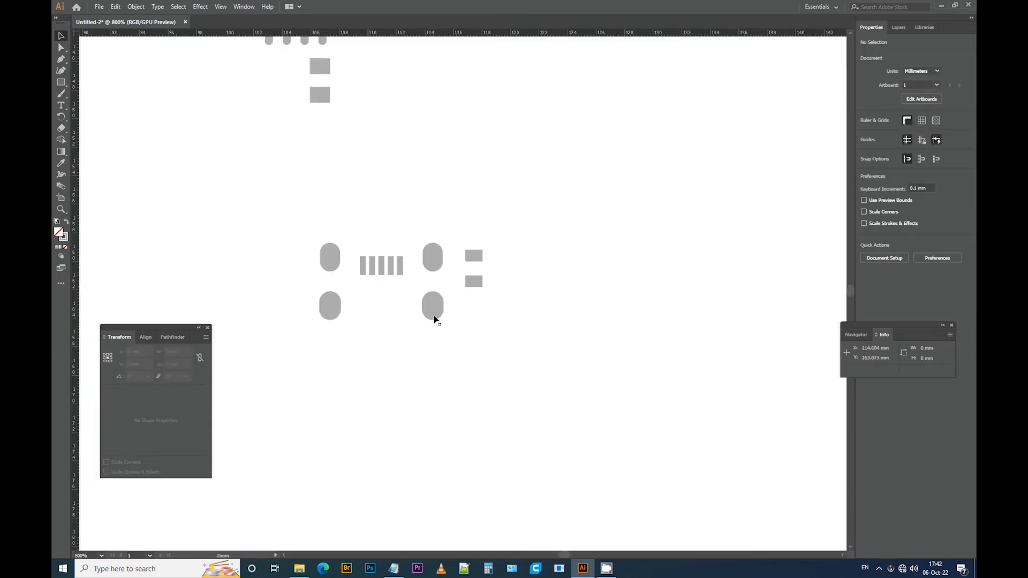
# Step: Inspect the lower-right oval connector pad, and expand the fill and stroke of all the board's pads
pyautogui.click(434, 319)
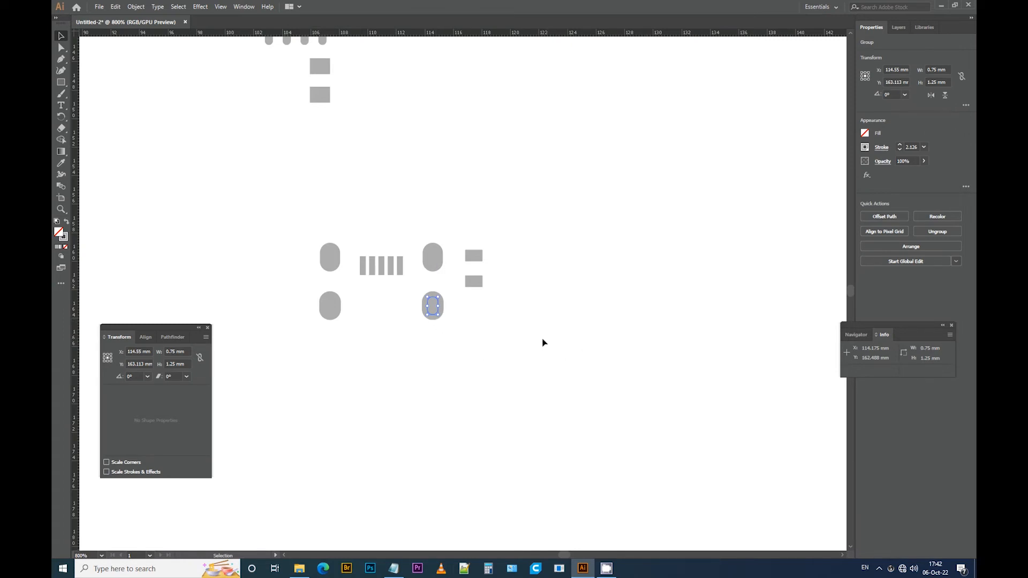
pyautogui.click(646, 298)
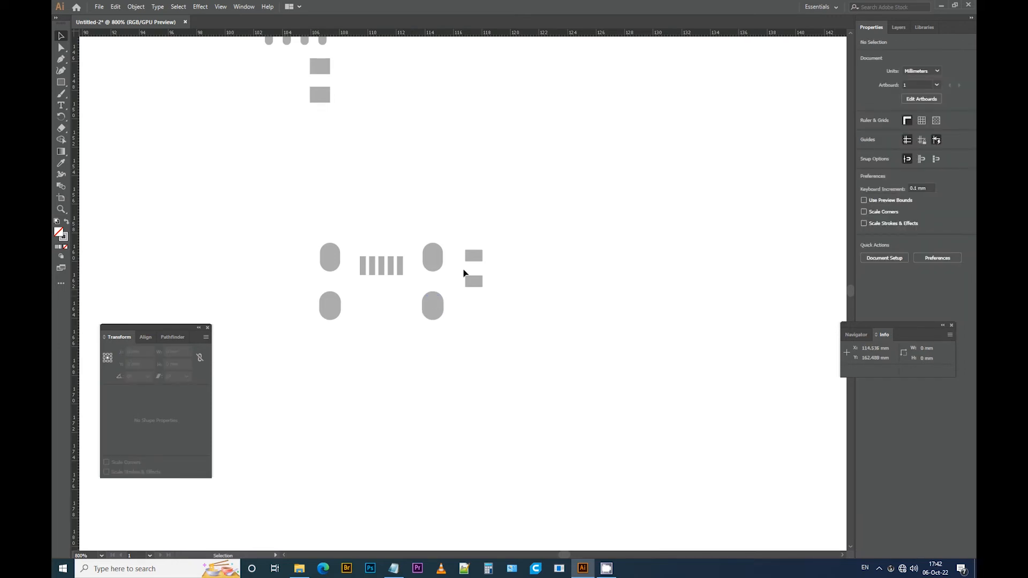
pyautogui.keyDown('ctrl'); pyautogui.keyDown('alt'); pyautogui.click(458, 249); pyautogui.keyUp('alt'); pyautogui.keyUp('ctrl')
pyautogui.keyDown('ctrl'); pyautogui.keyDown('alt'); pyautogui.click(458, 249); pyautogui.keyUp('alt'); pyautogui.keyUp('ctrl')
pyautogui.keyDown('ctrl'); pyautogui.keyDown('alt'); pyautogui.click(458, 249); pyautogui.keyUp('alt'); pyautogui.keyUp('ctrl')
pyautogui.keyDown('ctrl'); pyautogui.keyDown('alt'); pyautogui.click(458, 249); pyautogui.keyUp('alt'); pyautogui.keyUp('ctrl')
pyautogui.moveTo(479, 247); pyautogui.dragTo(513, 264)
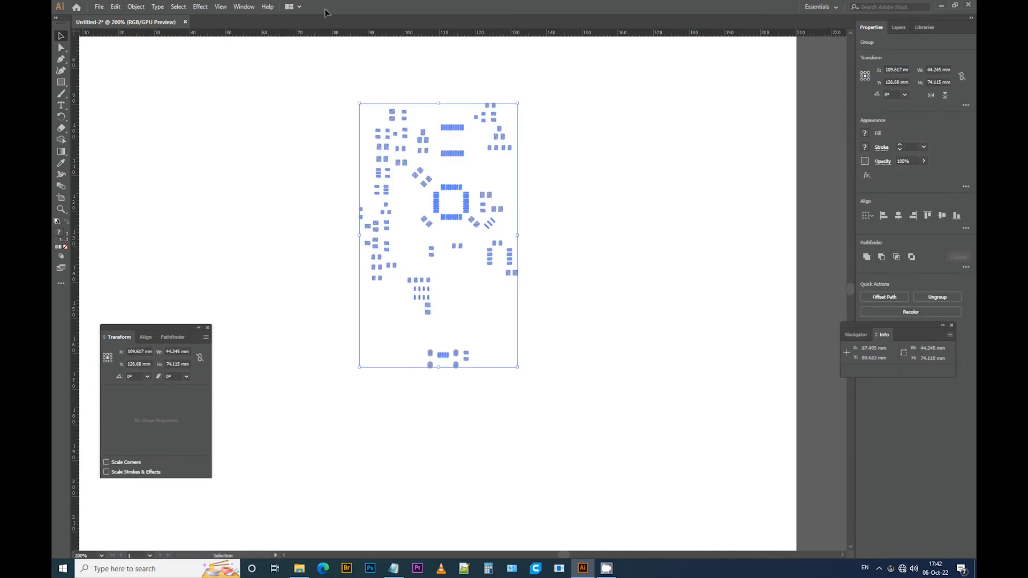
pyautogui.click(136, 7)
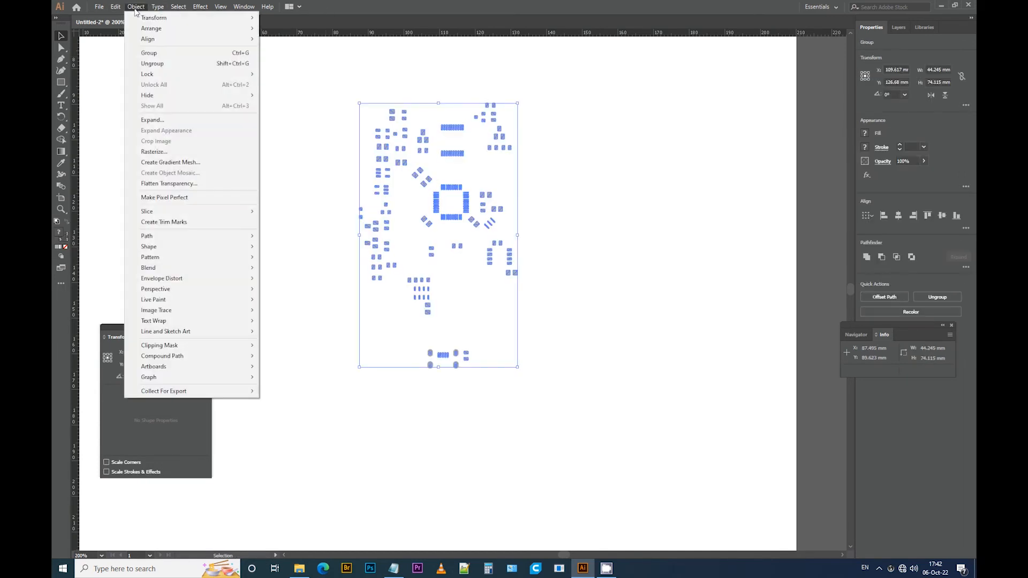
pyautogui.click(159, 122)
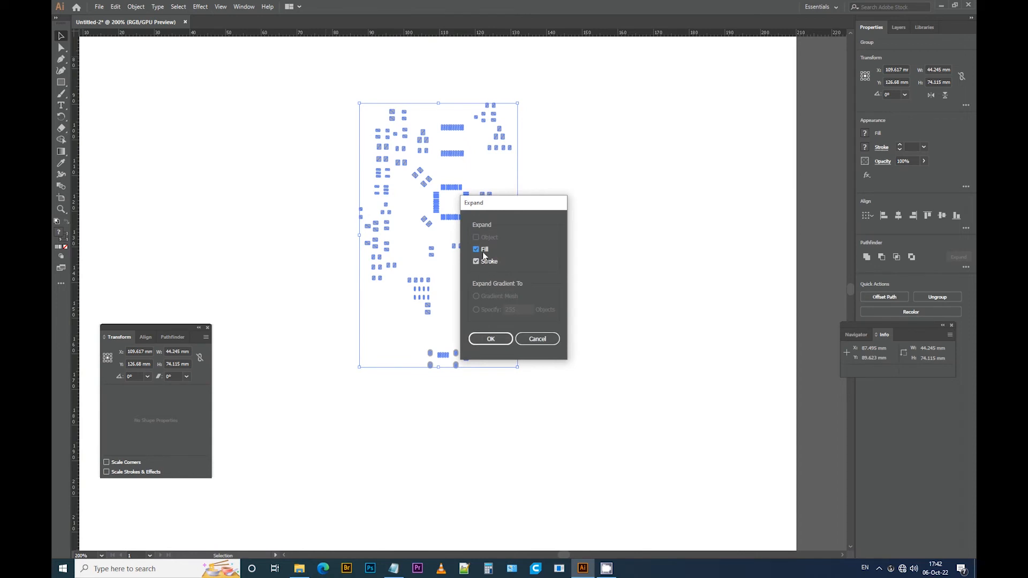
pyautogui.click(493, 341)
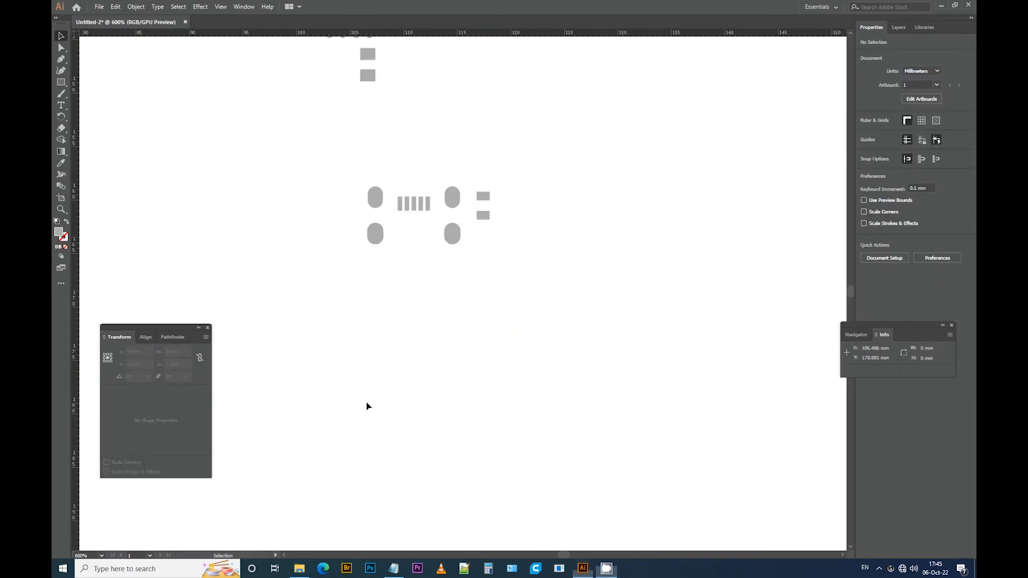
# Step: Switch to outline view and unite the overlapping shapes of the lower-right oval connector pad
pyautogui.click(221, 7)
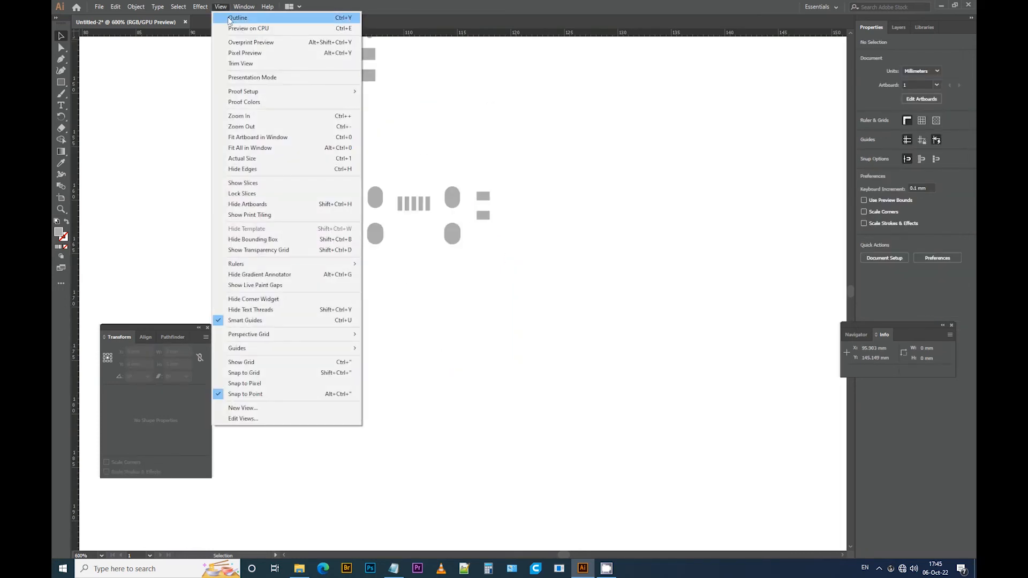
pyautogui.click(229, 17)
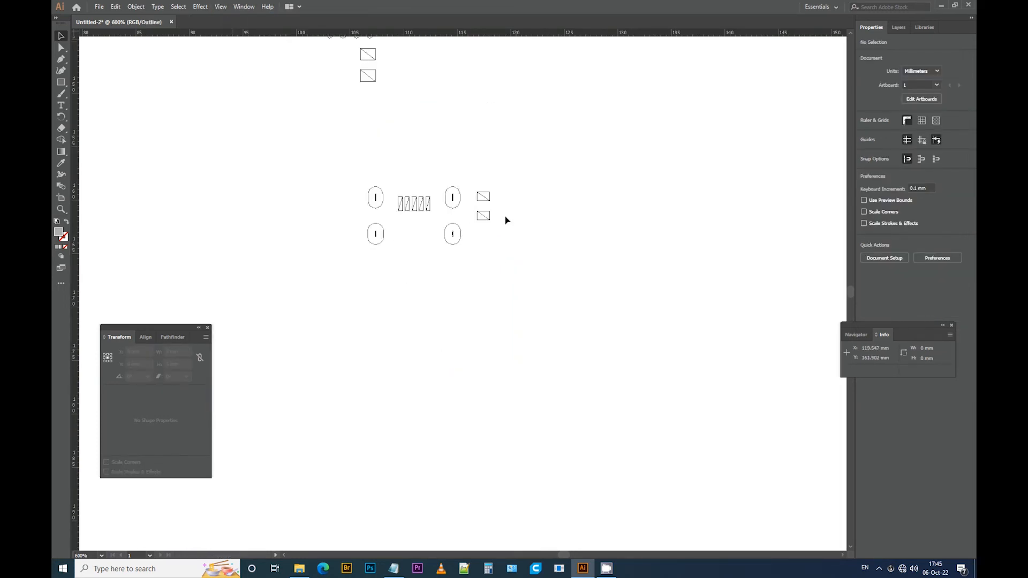
pyautogui.moveTo(434, 233); pyautogui.dragTo(466, 254)
pyautogui.moveTo(444, 320); pyautogui.dragTo(444, 320)
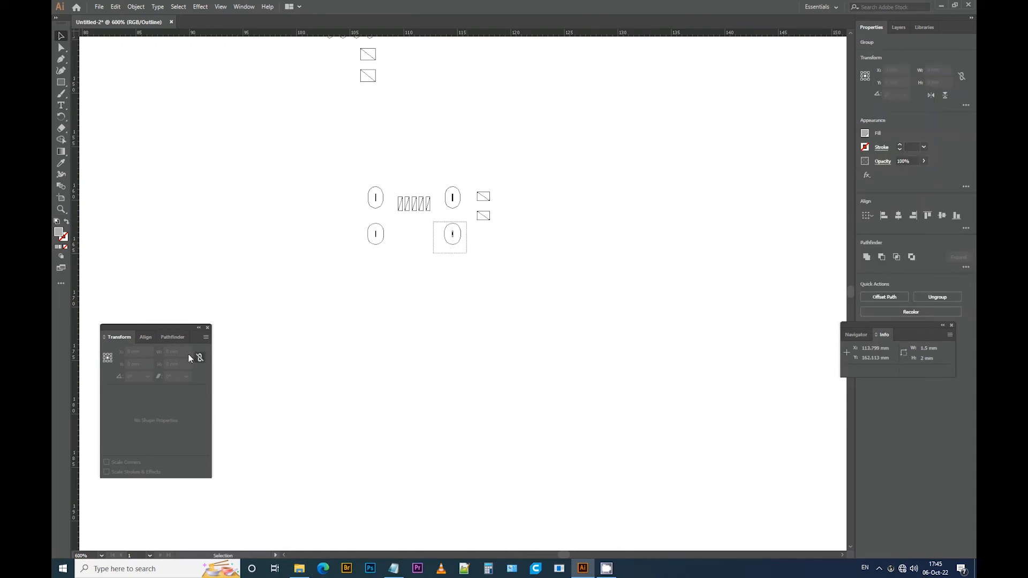
pyautogui.click(173, 337)
pyautogui.click(109, 363)
pyautogui.click(470, 258)
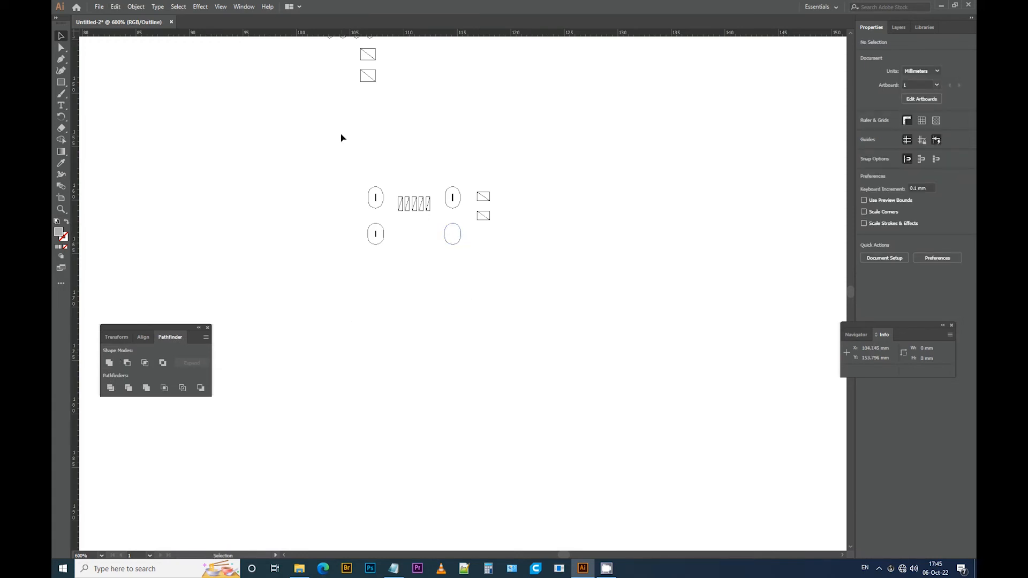
# Step: Unite the overlapping shapes of all the pads and ungroup the result, checking a narrow connector pad as a separate path
pyautogui.hotkey('ctrl', 'a')
pyautogui.click(128, 365)
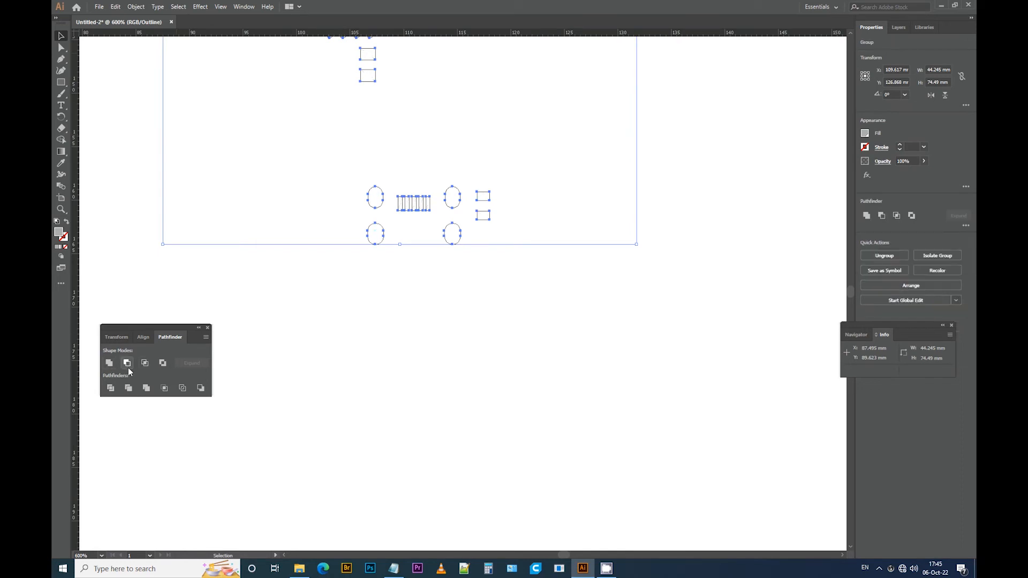
pyautogui.rightClick(376, 200)
pyautogui.click(408, 277)
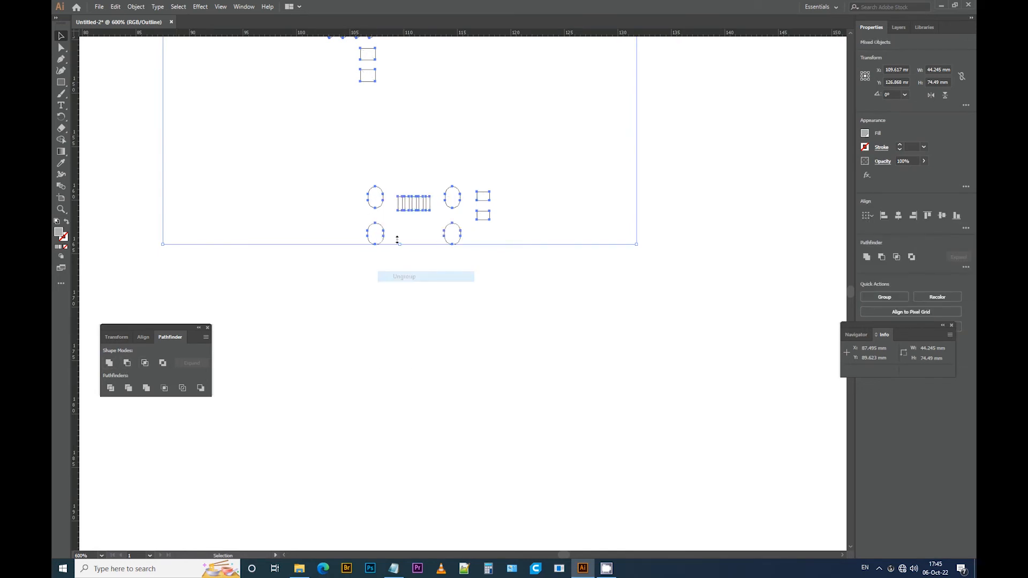
pyautogui.click(510, 338)
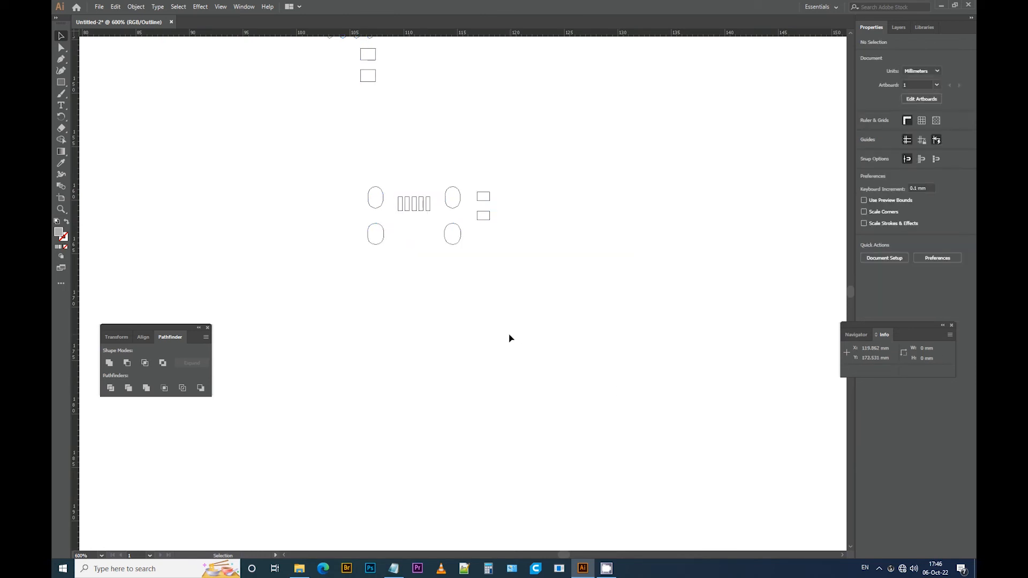
pyautogui.click(458, 246)
pyautogui.click(427, 209)
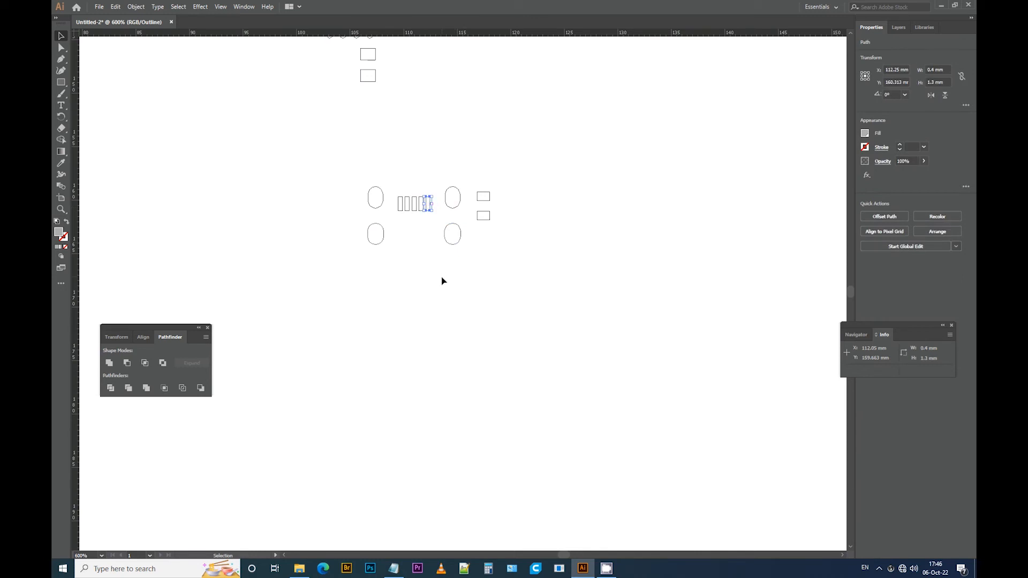
pyautogui.click(442, 282)
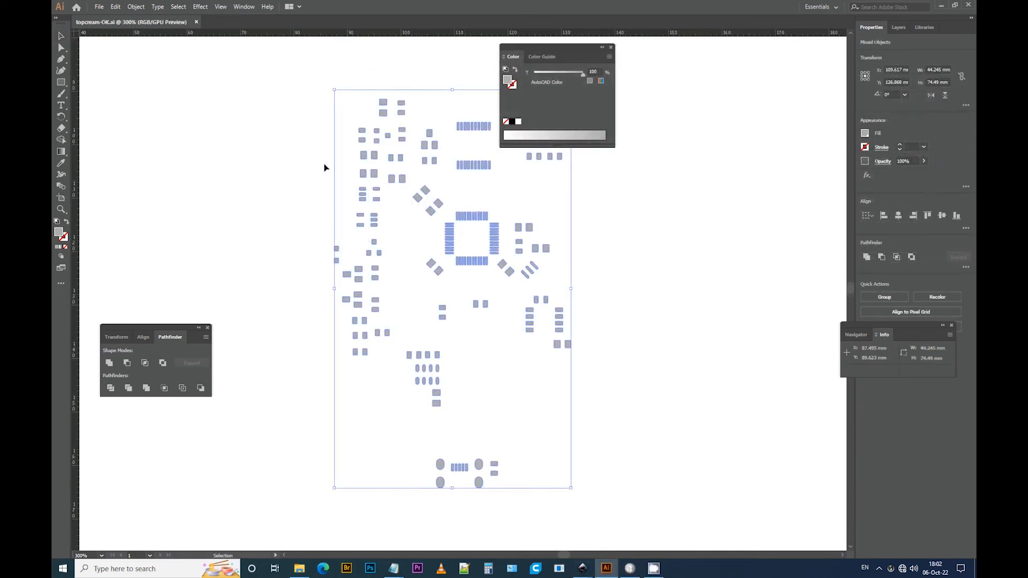
# Step: Fill all the solder-paste pads with black, deselect them and close the Color panel
pyautogui.click(512, 121)
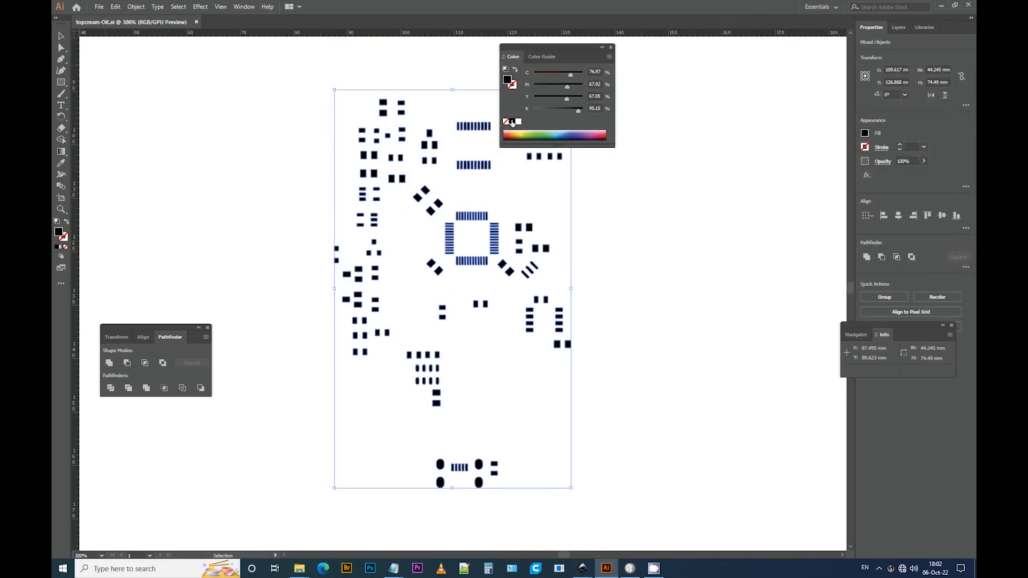
pyautogui.click(270, 143)
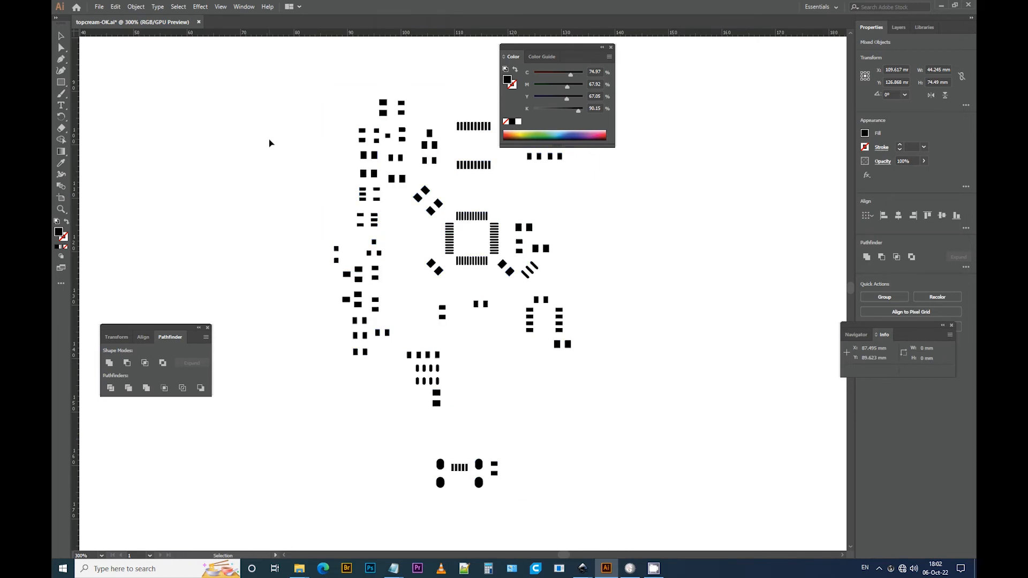
pyautogui.click(612, 48)
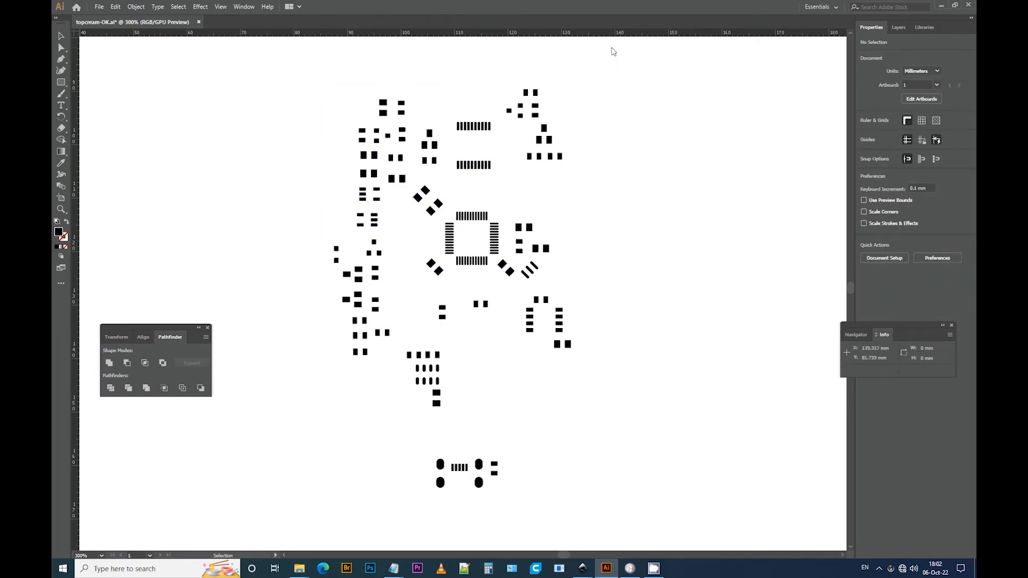
# Step: Save the artwork over topcream-OK.ai as an Illustrator CC file with the PDF-compatible option enabled
pyautogui.click(98, 6)
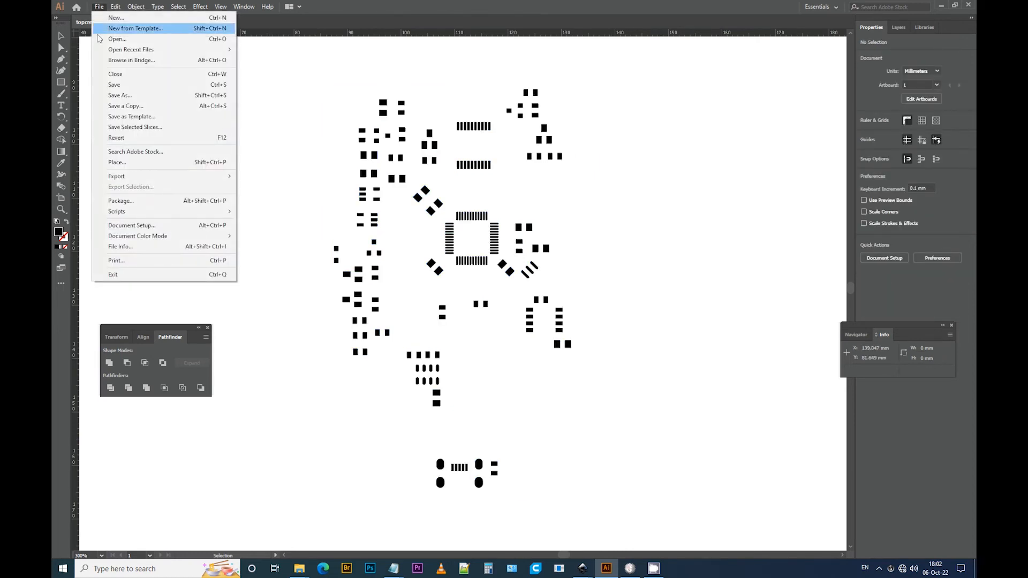
pyautogui.click(119, 95)
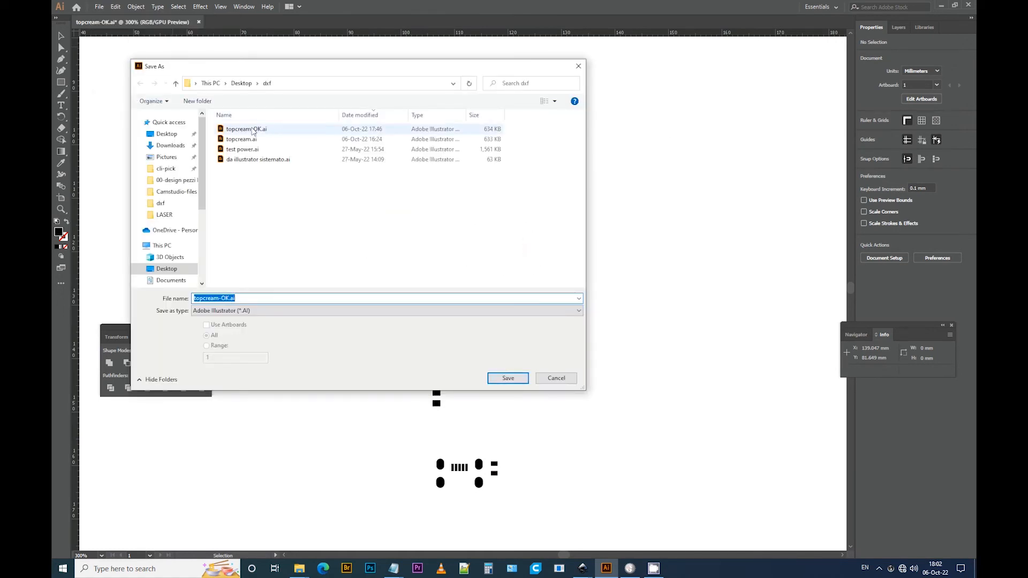
pyautogui.click(250, 130)
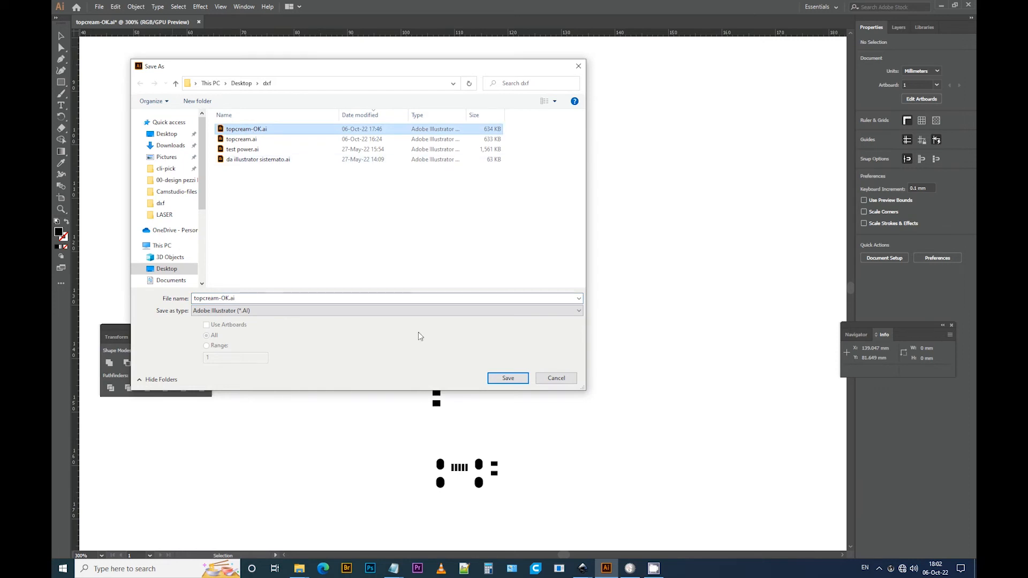
pyautogui.click(508, 378)
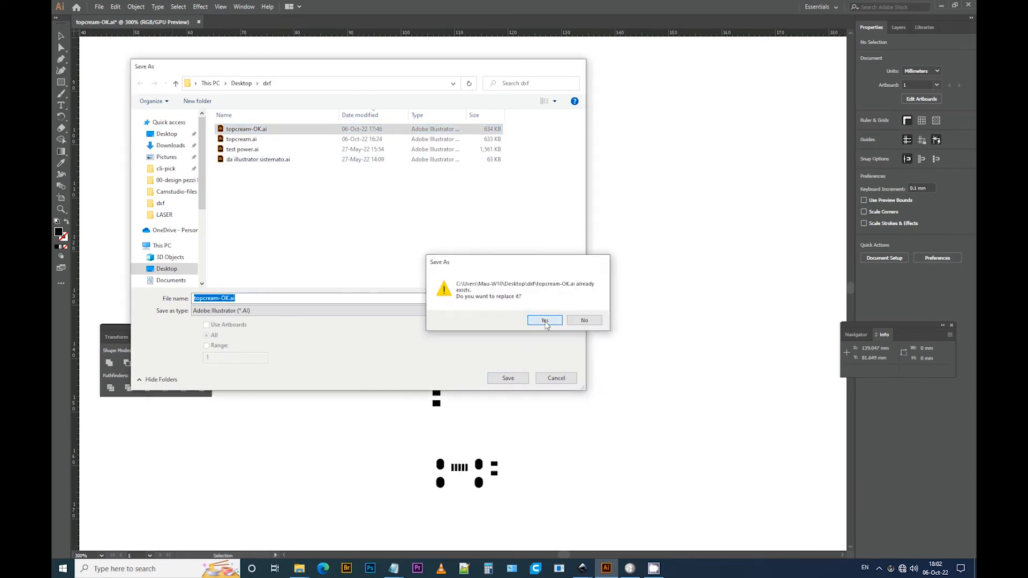
pyautogui.click(546, 321)
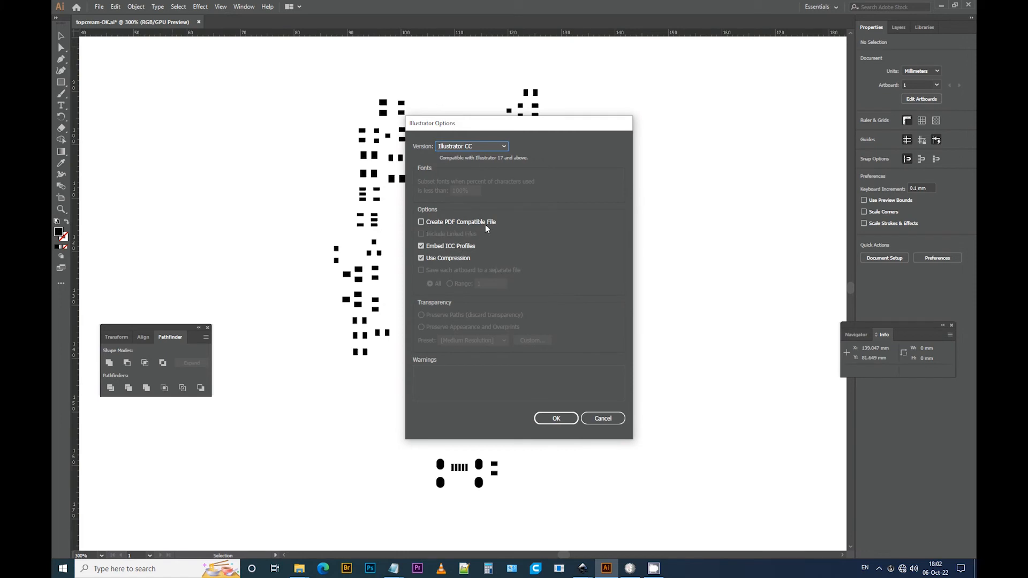
pyautogui.click(421, 223)
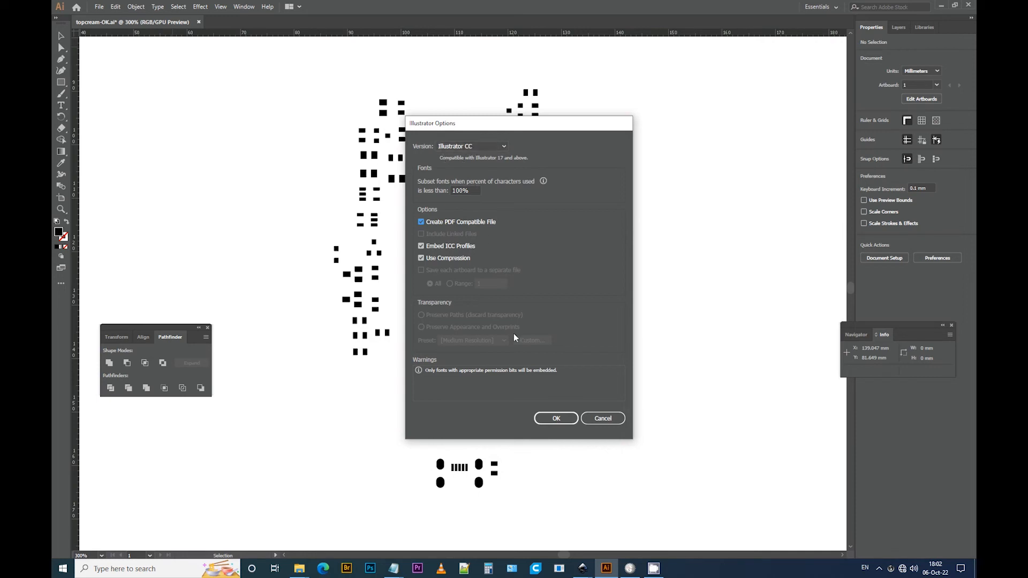
pyautogui.click(555, 419)
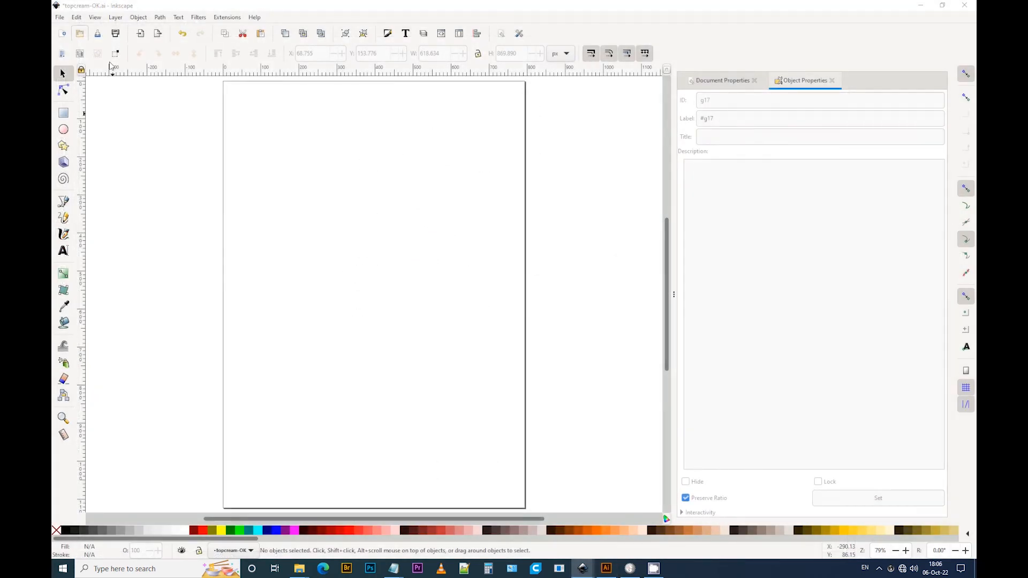
# Step: Switch to Inkscape and open topcream-OK.ai using the internal import setting
pyautogui.hotkey('ctrl', 'o')
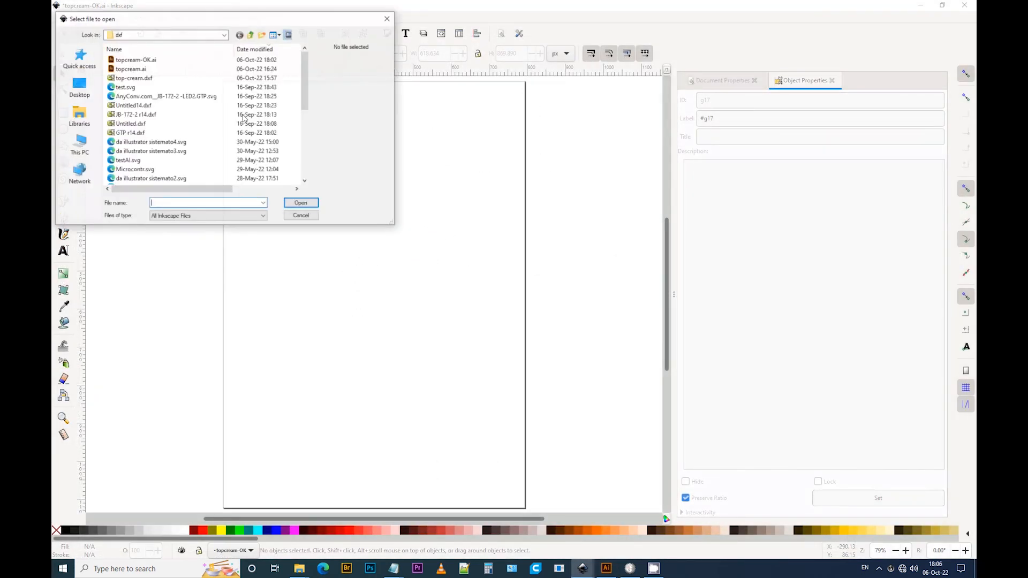
pyautogui.doubleClick(133, 62)
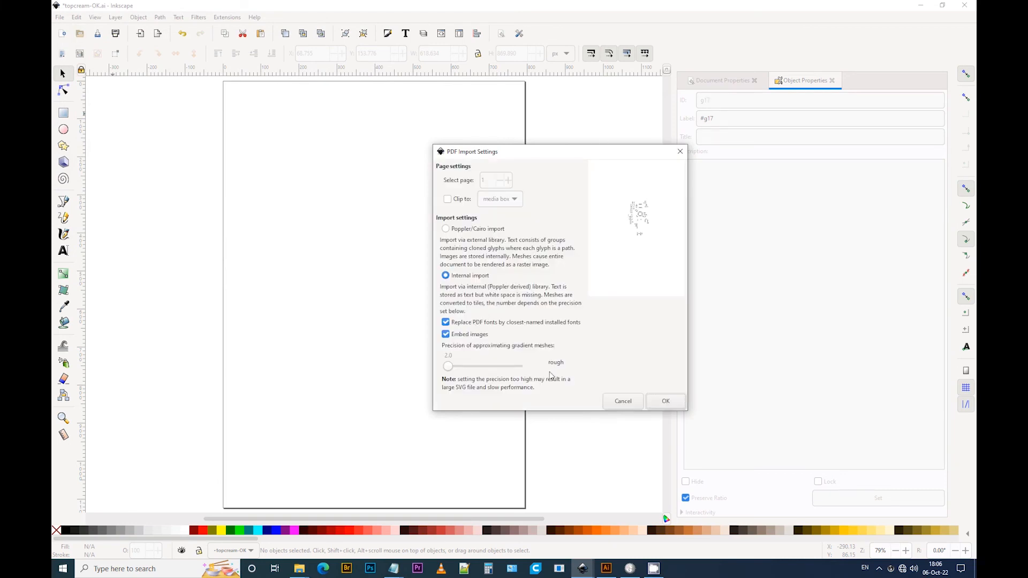
pyautogui.click(663, 407)
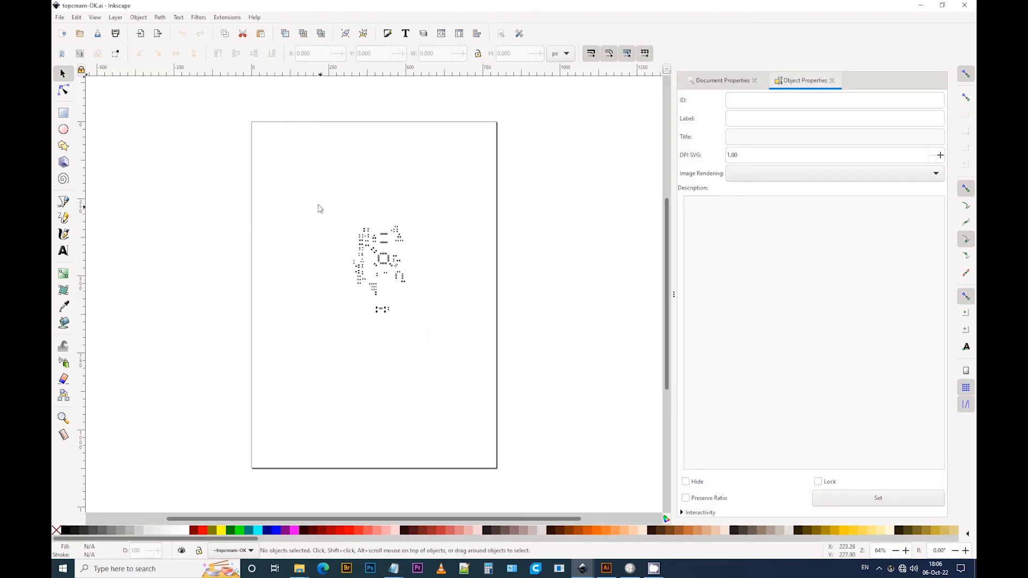
# Step: Select all the pads, set the display and page-size units to mm, and resize the page to the selection with zero margins
pyautogui.moveTo(338, 212); pyautogui.dragTo(444, 336)
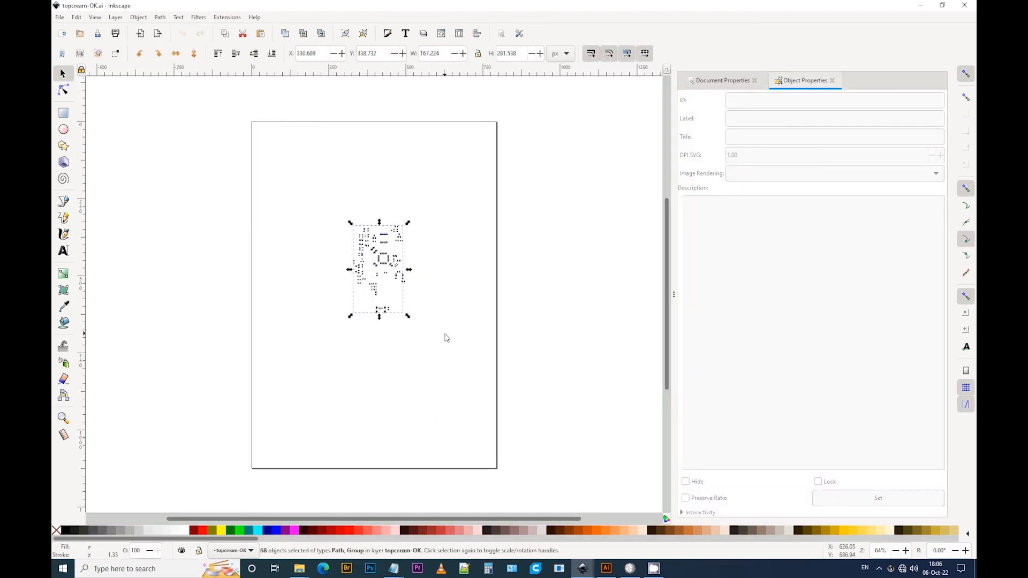
pyautogui.click(719, 83)
pyautogui.click(732, 128)
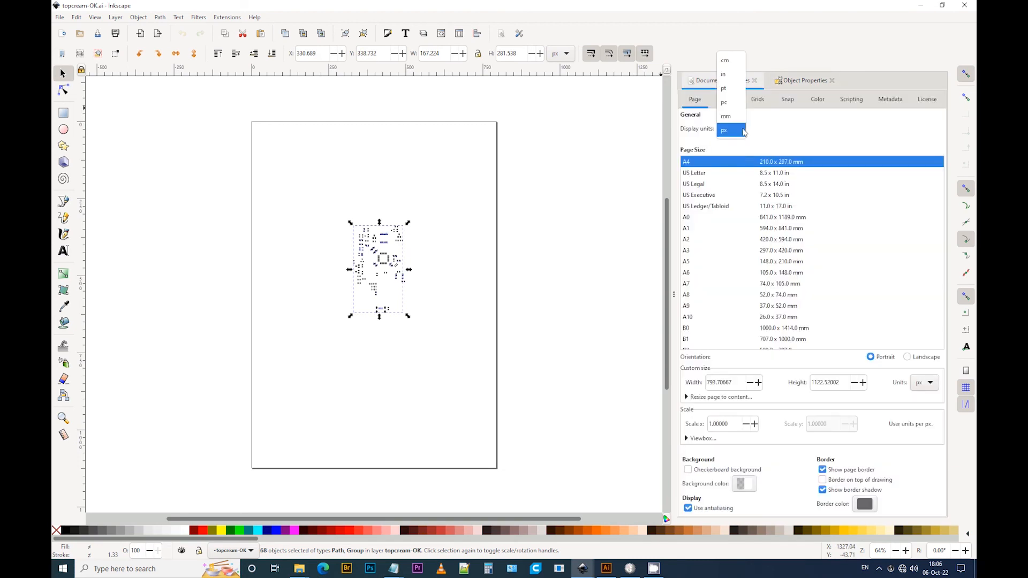
pyautogui.click(727, 110)
pyautogui.click(933, 384)
pyautogui.click(921, 376)
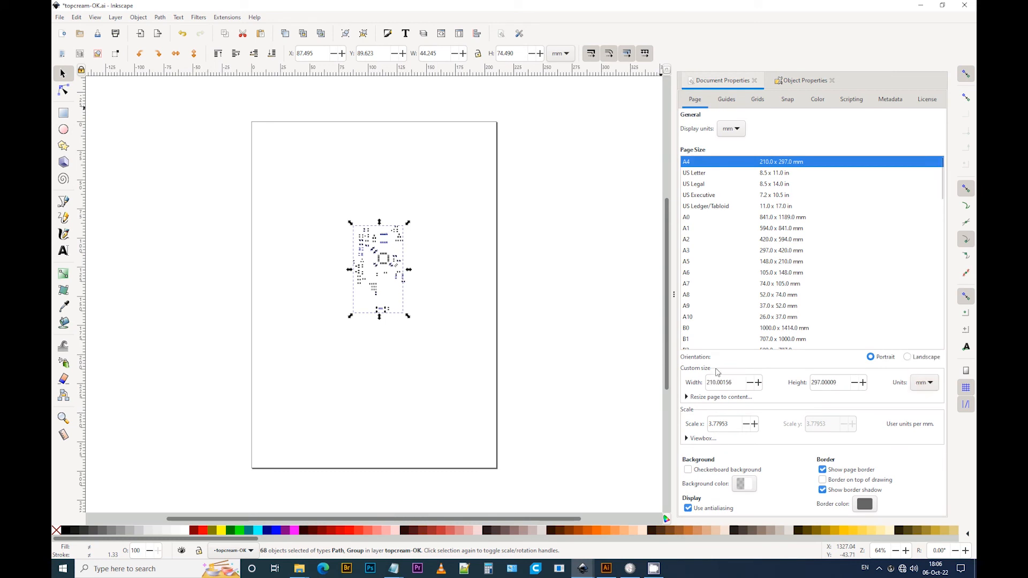
pyautogui.click(689, 399)
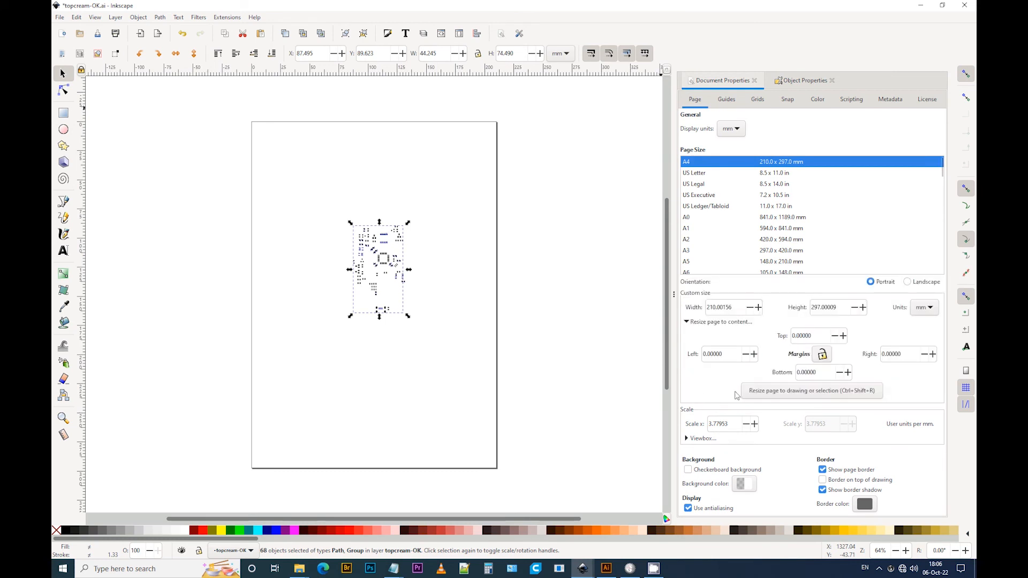
pyautogui.click(781, 393)
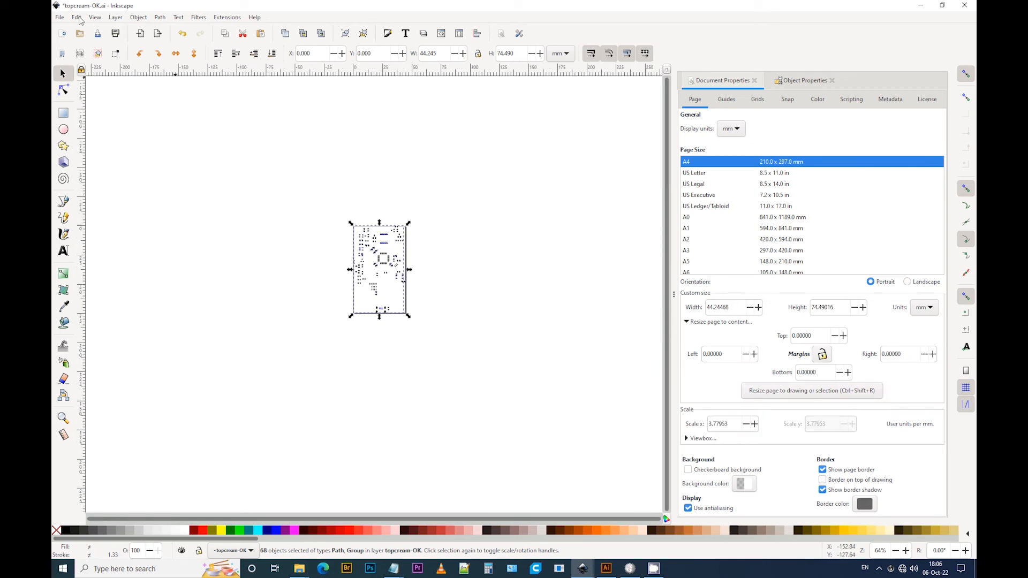
# Step: Ungroup all the imported pads and check one pad at the board's right side as a separate object
pyautogui.click(140, 18)
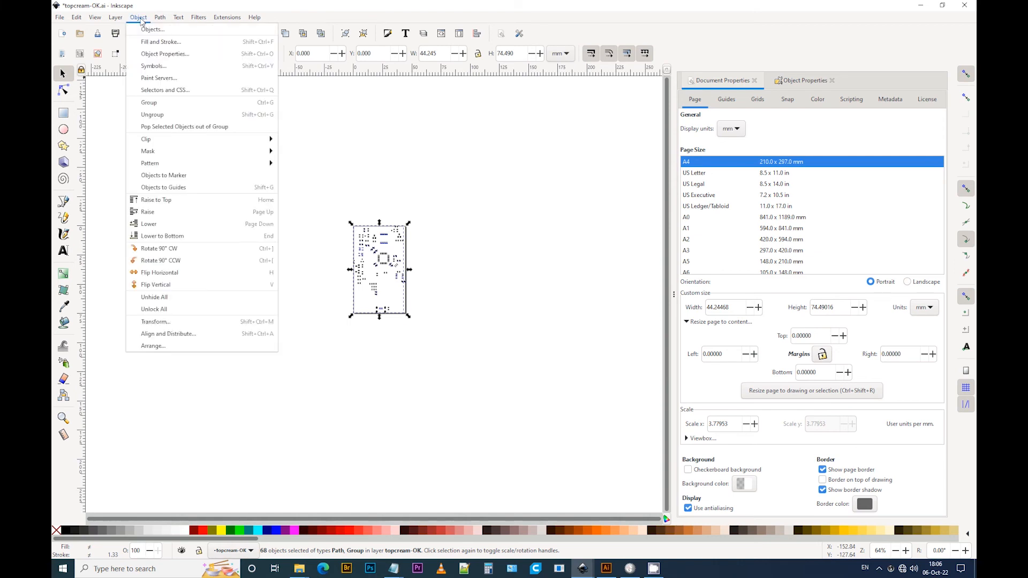
pyautogui.click(158, 116)
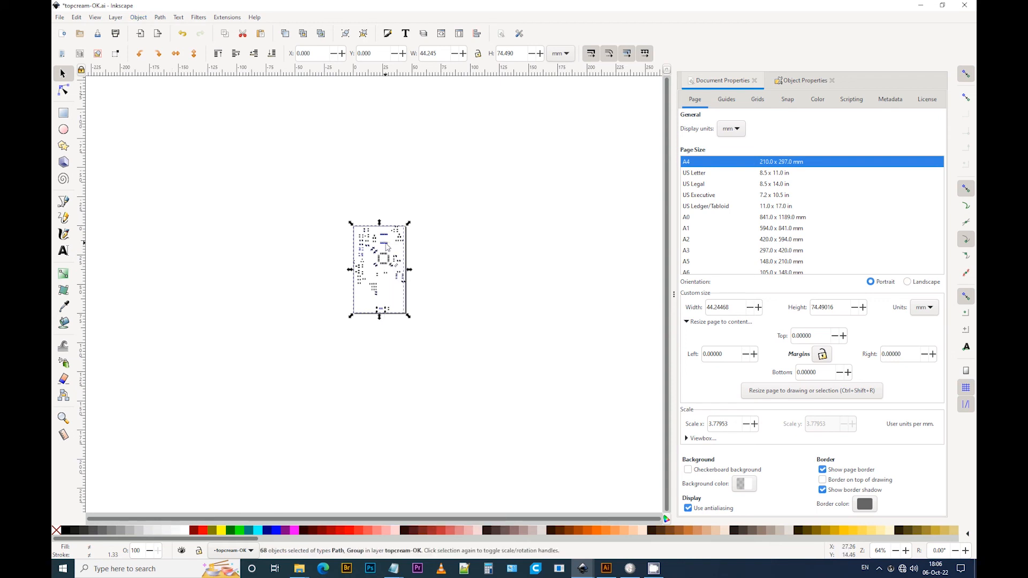
pyautogui.rightClick(387, 246)
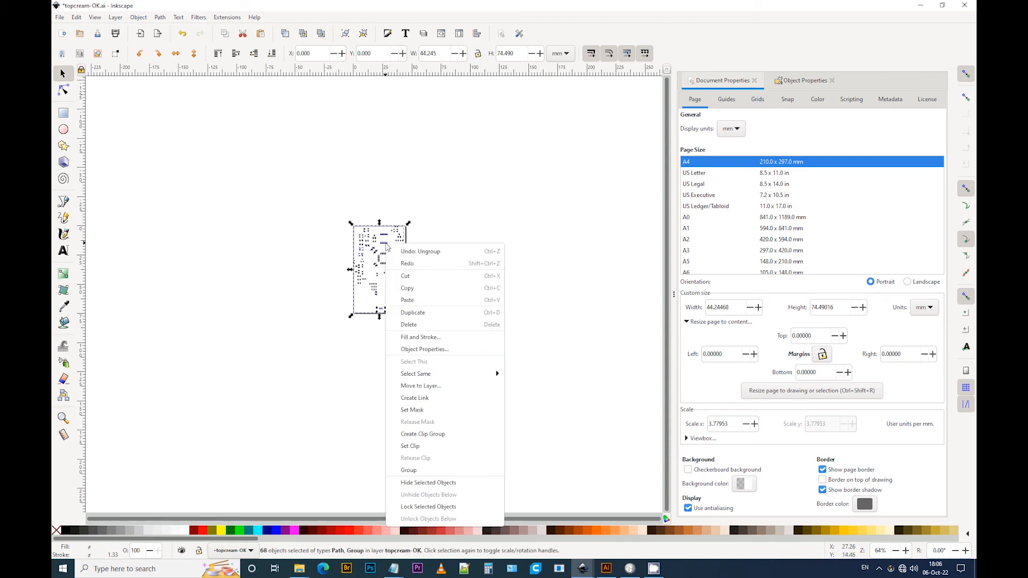
pyautogui.click(509, 220)
pyautogui.click(456, 274)
pyautogui.click(399, 280)
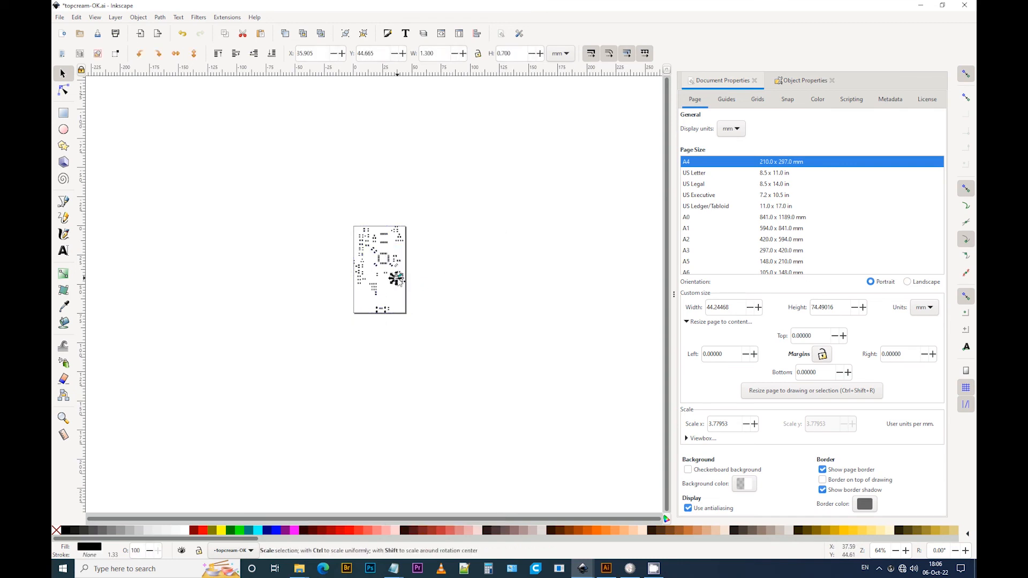
pyautogui.click(450, 291)
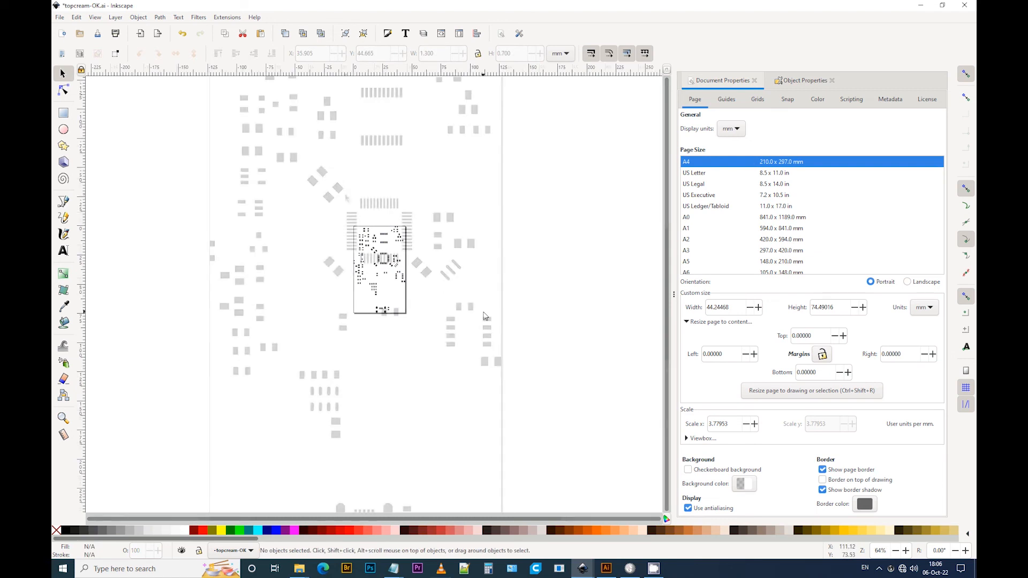
# Step: Check the selection of the central square chip's pads, and group the ten small pads near the board's upper-left edge
pyautogui.moveTo(345, 196); pyautogui.dragTo(409, 268)
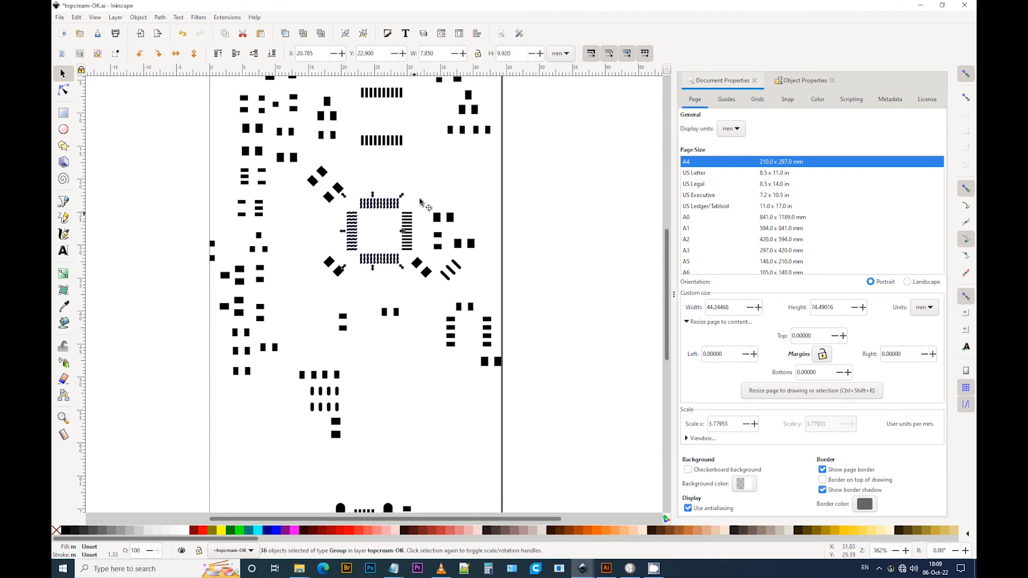
pyautogui.moveTo(419, 220); pyautogui.dragTo(401, 256)
pyautogui.moveTo(219, 167); pyautogui.dragTo(270, 223)
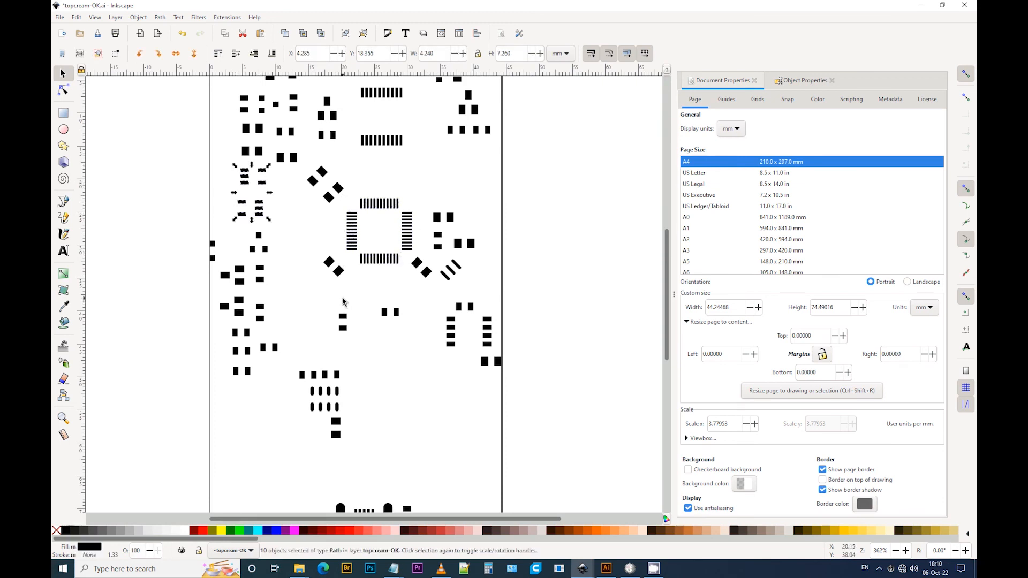
pyautogui.hotkey('ctrl', 'g')
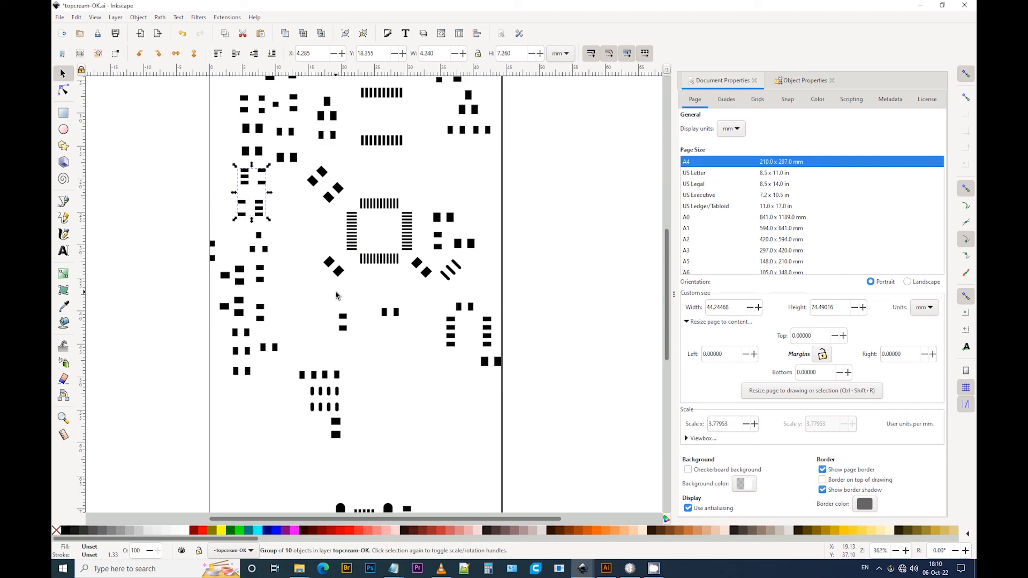